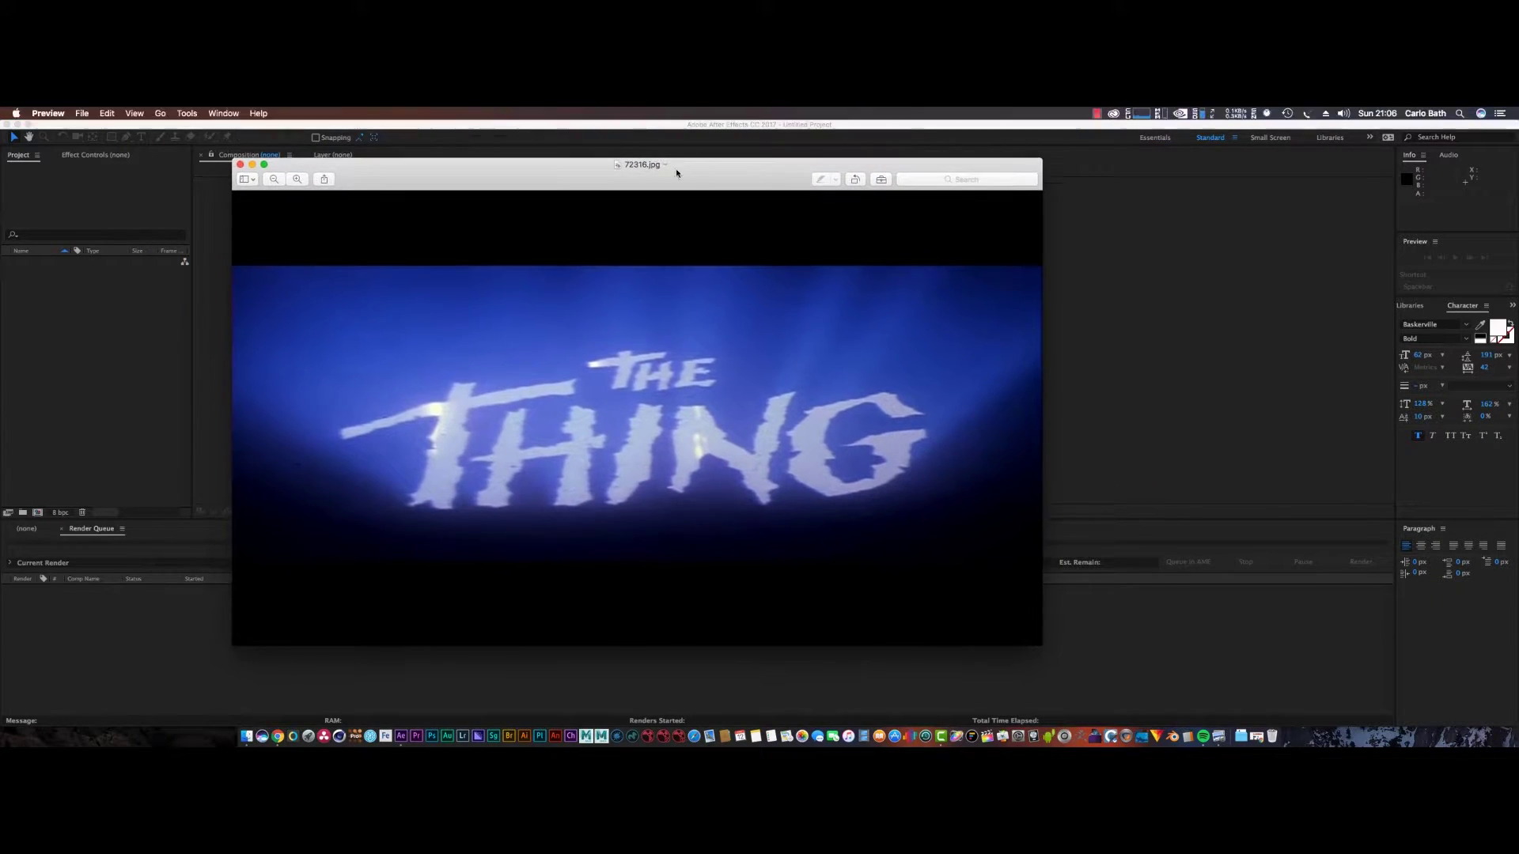
- Close the 72316.jpg title reference image in Preview and return to After Effects
left_click_drag(677, 173, 714, 177)
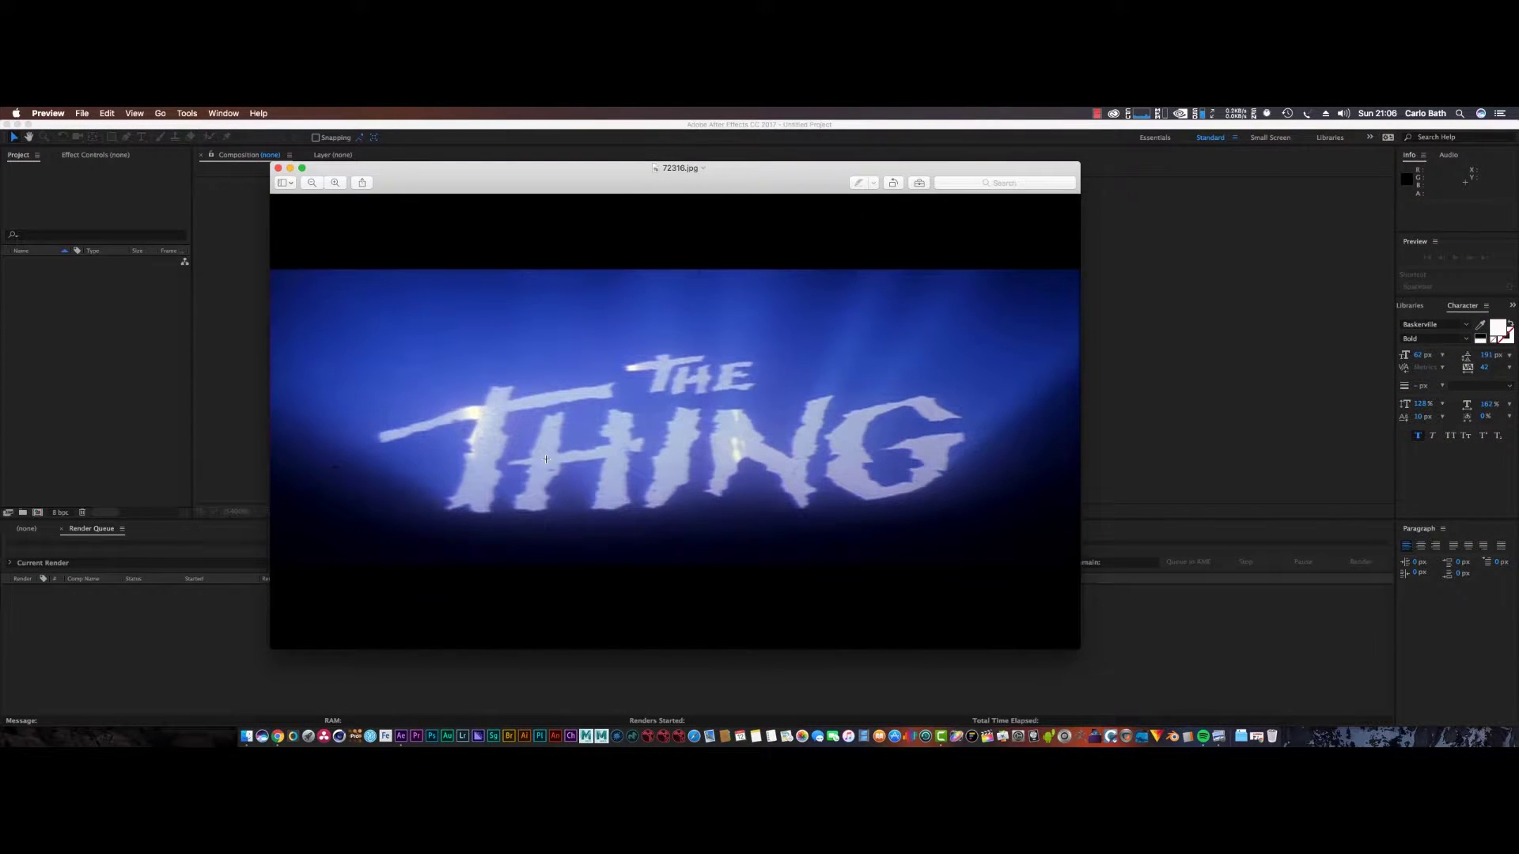
left_click(278, 169)
left_click(166, 385)
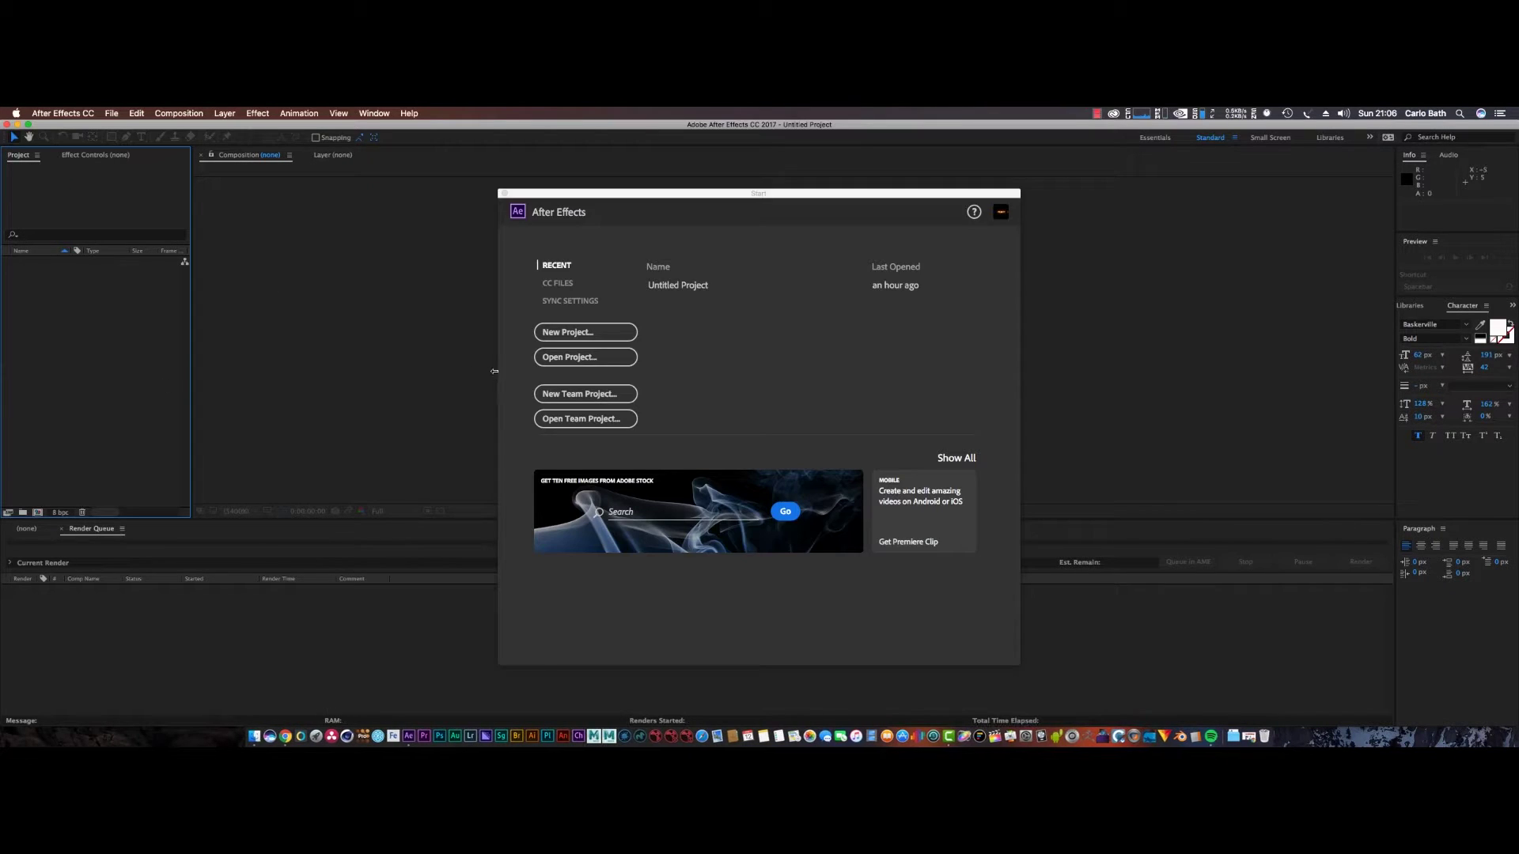
- Create a new project with a 1920×1080, 29.97 fps Comp 1 lasting 0;00;10;01
left_click(589, 332)
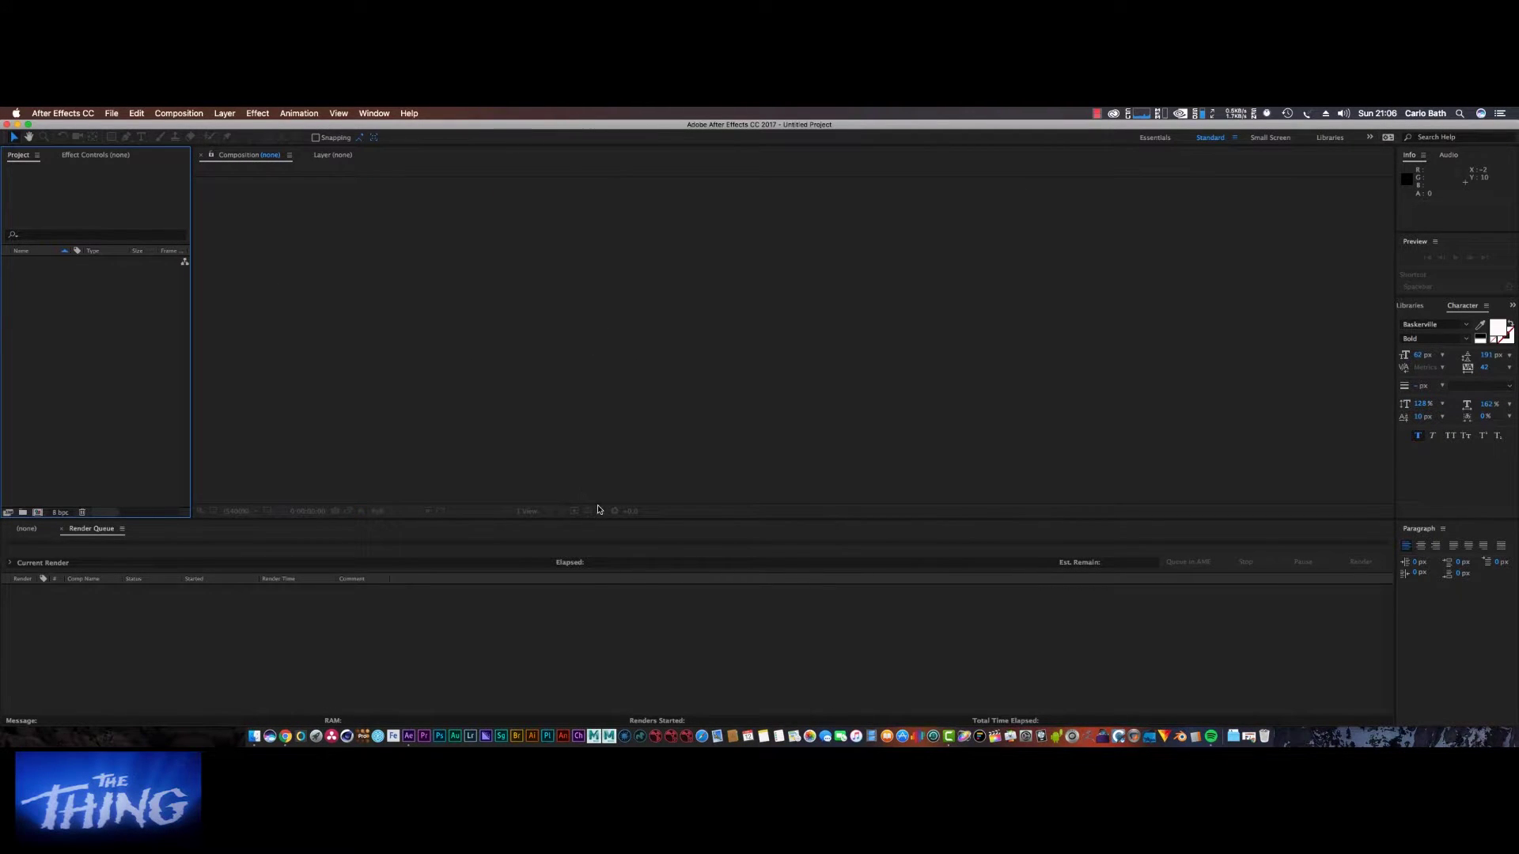
left_click(199, 115)
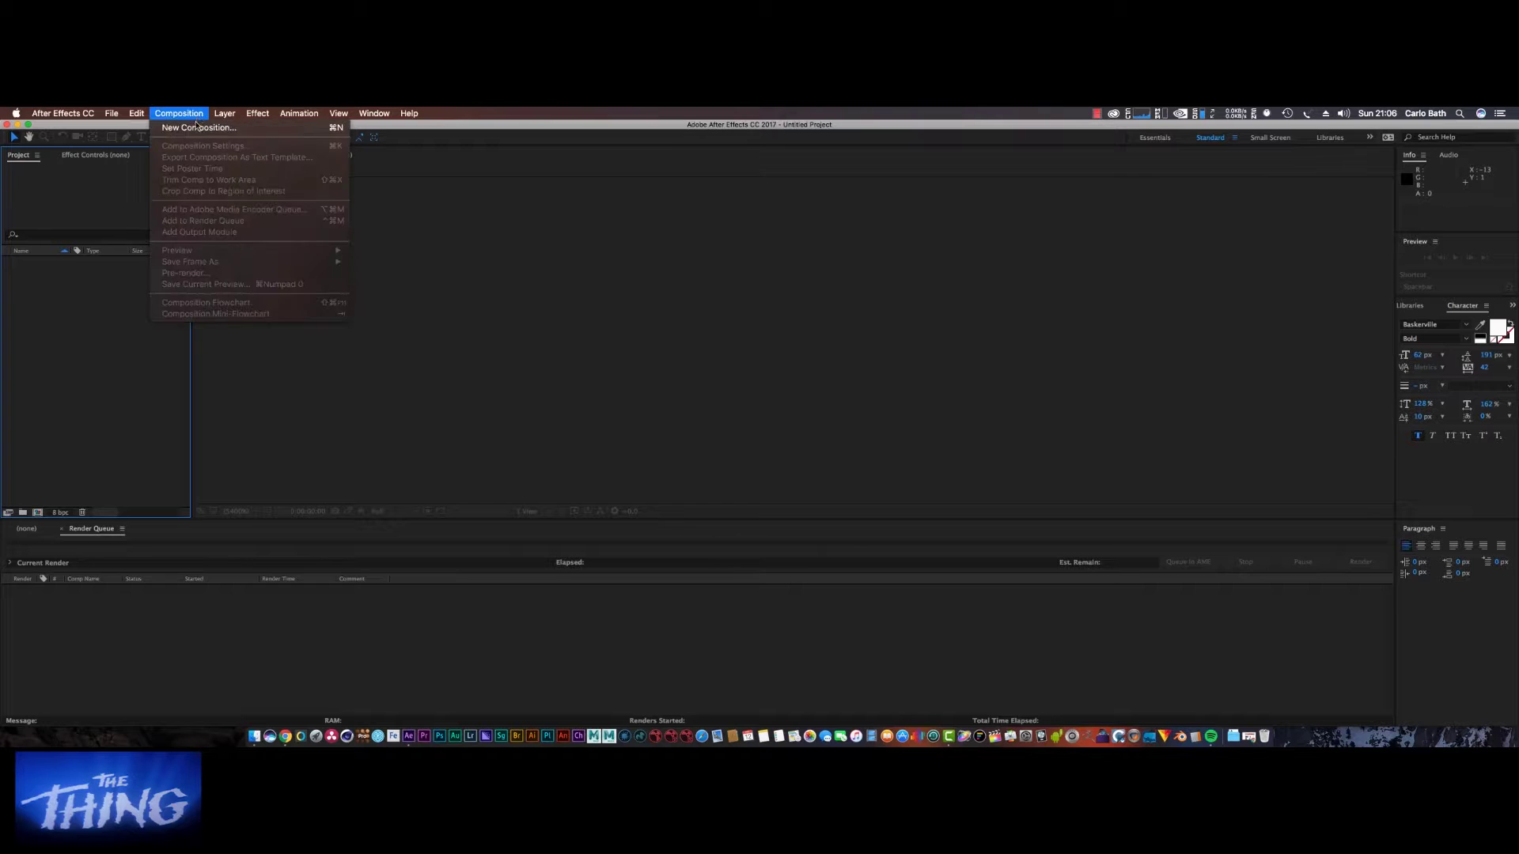
left_click(190, 129)
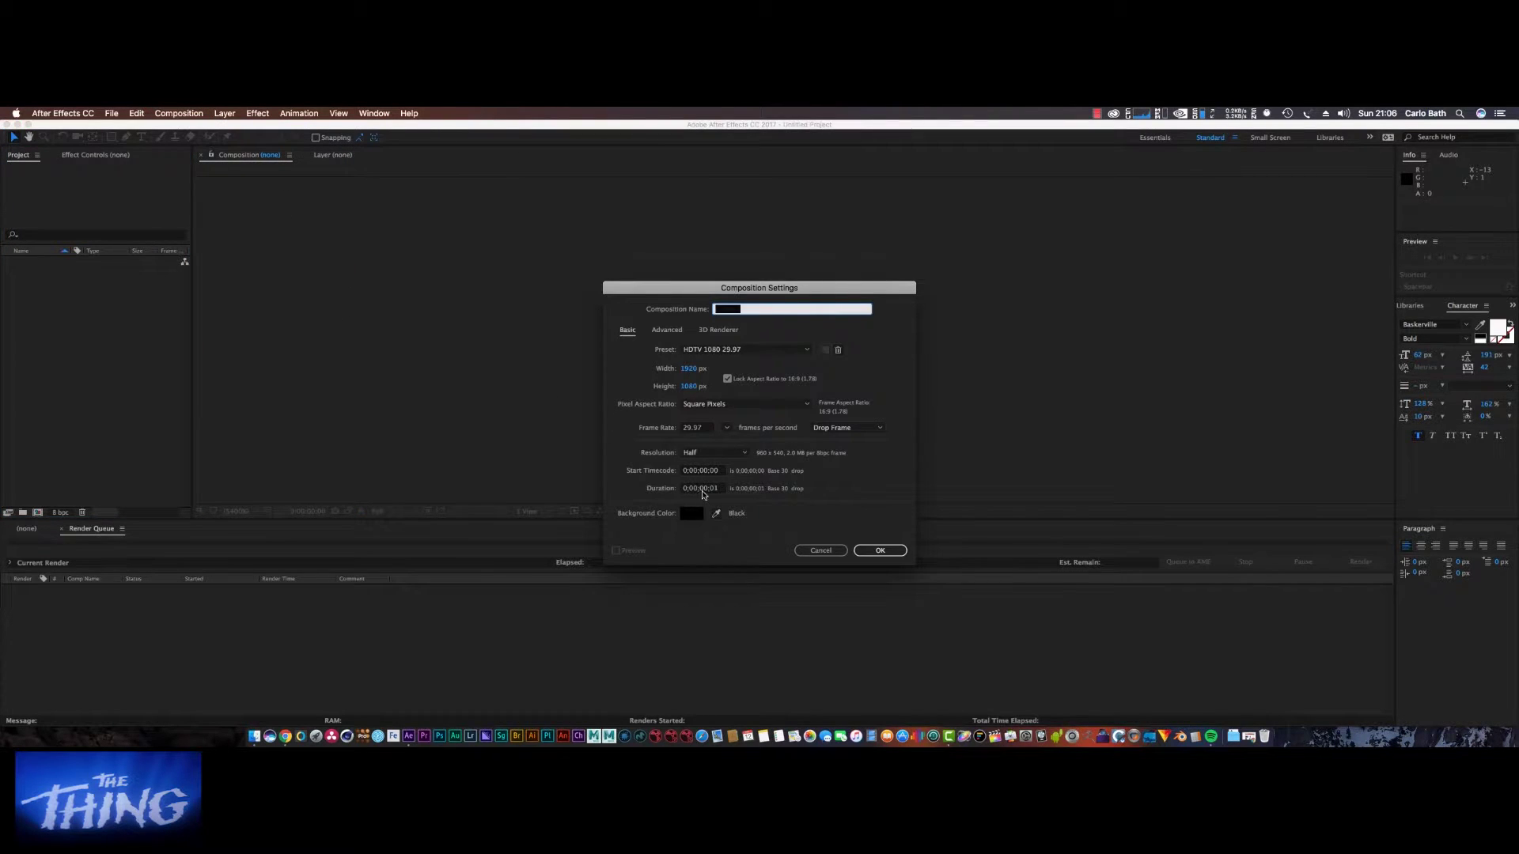
left_click(704, 489)
double_click(706, 488)
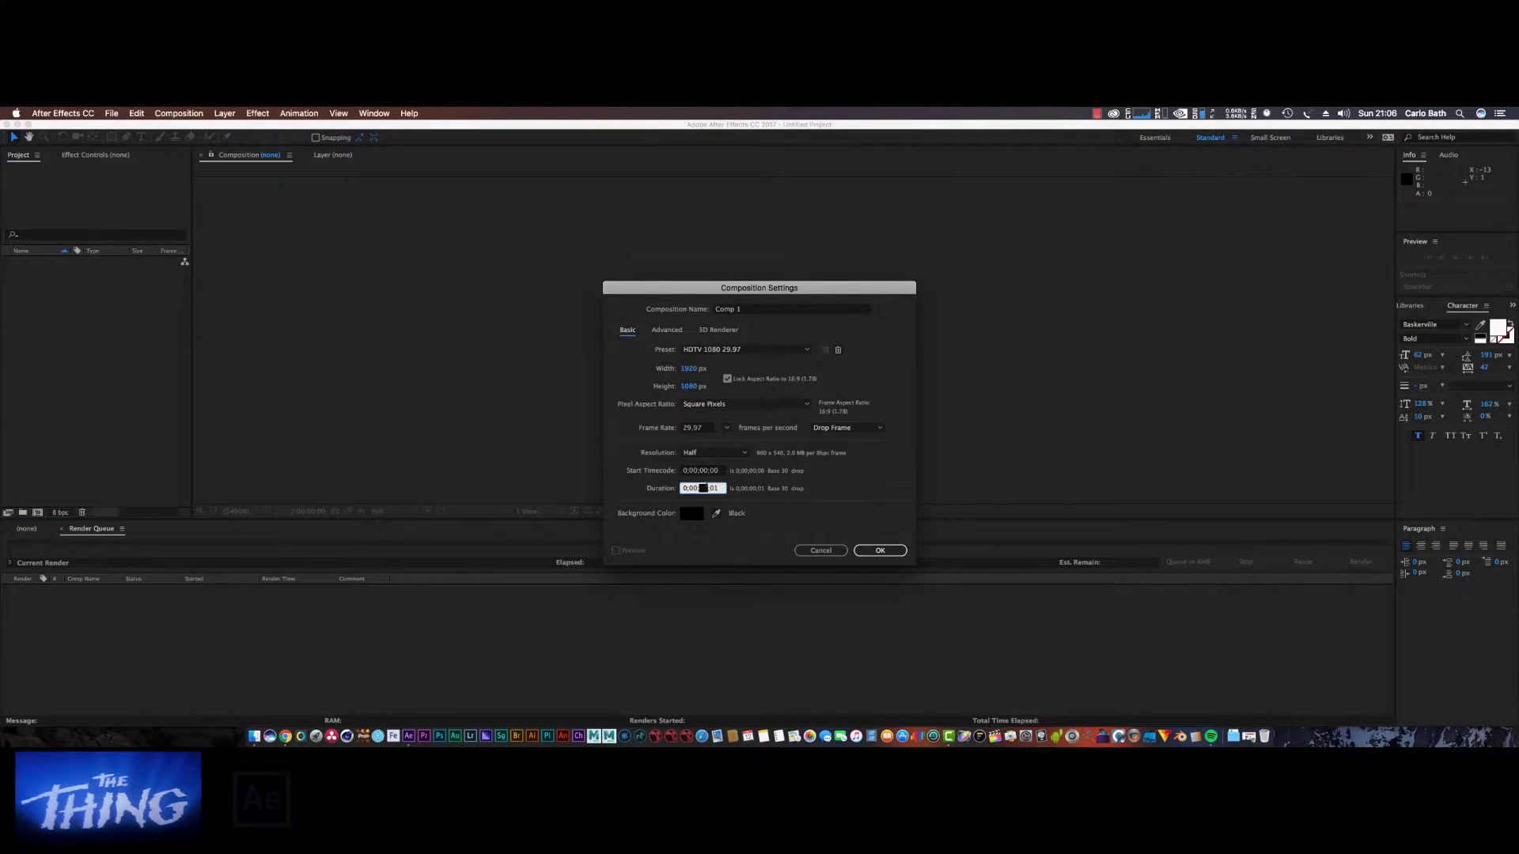
type("10")
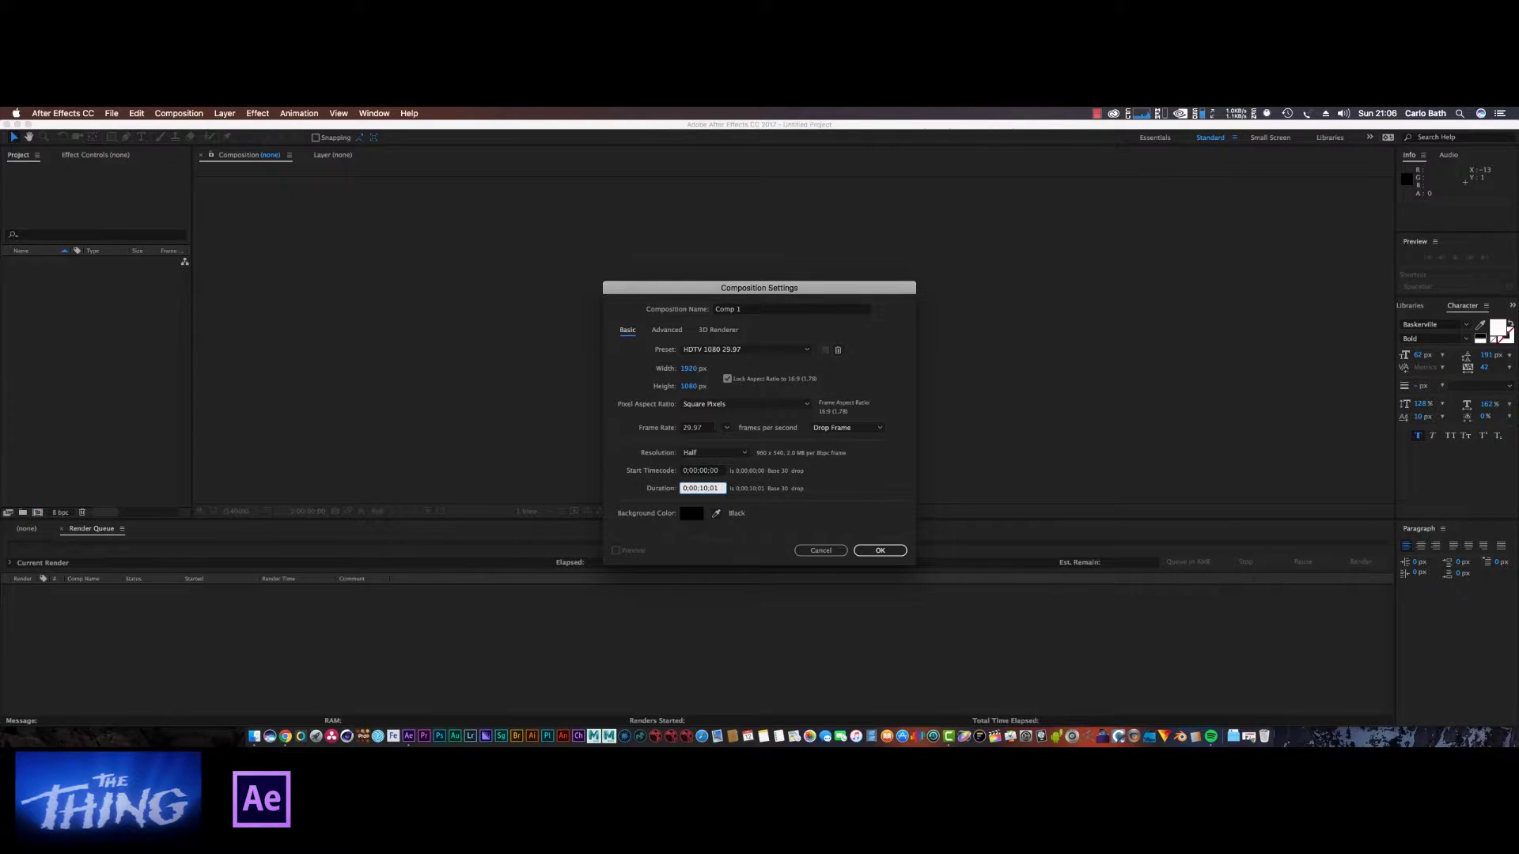
key("Return")
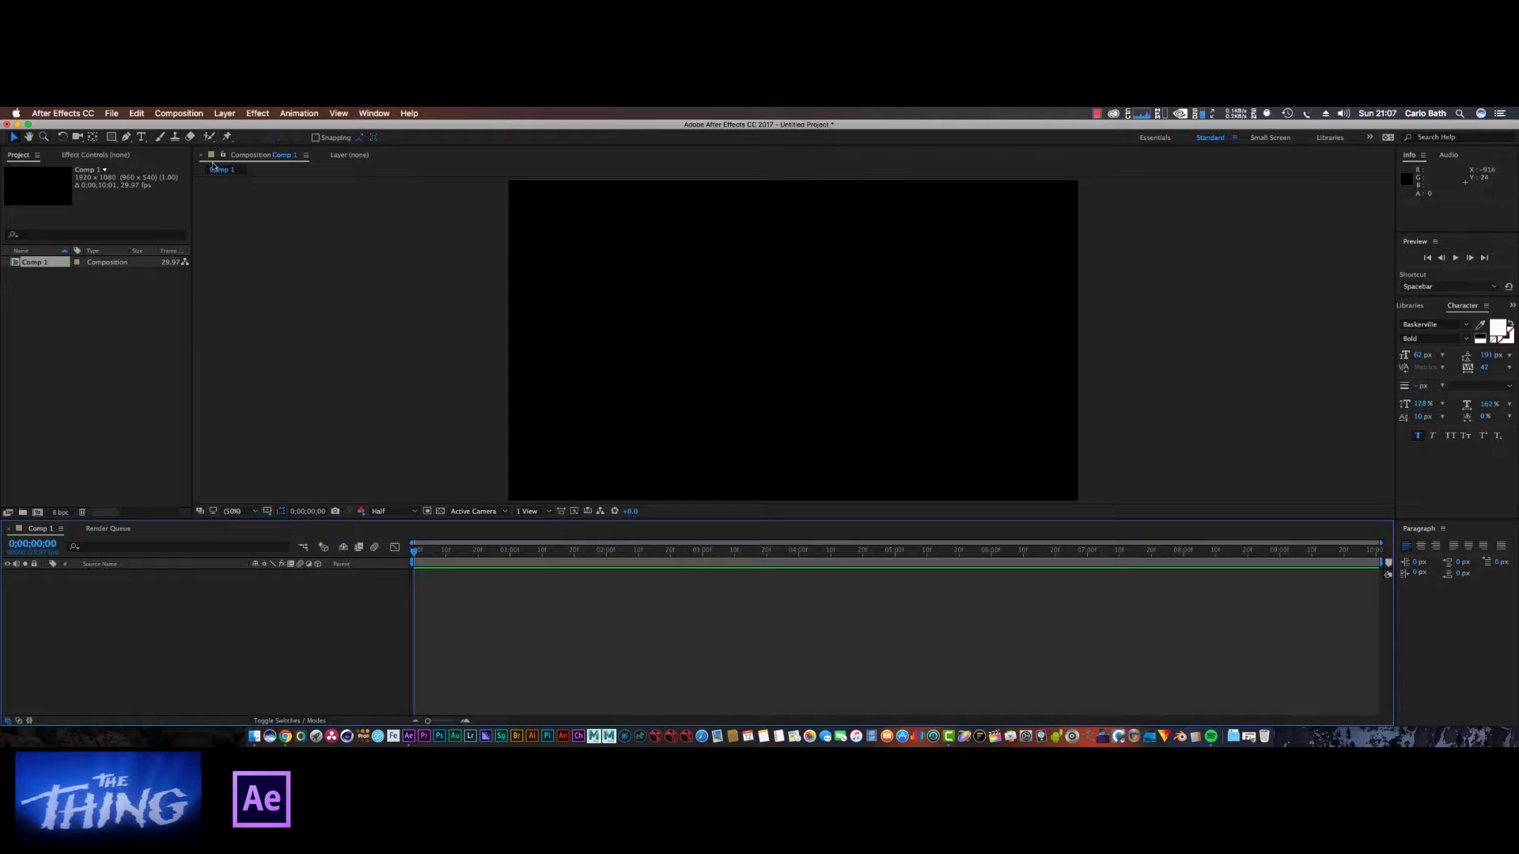
- Add a two-line text layer reading 'THE' and 'THING'
left_click(141, 138)
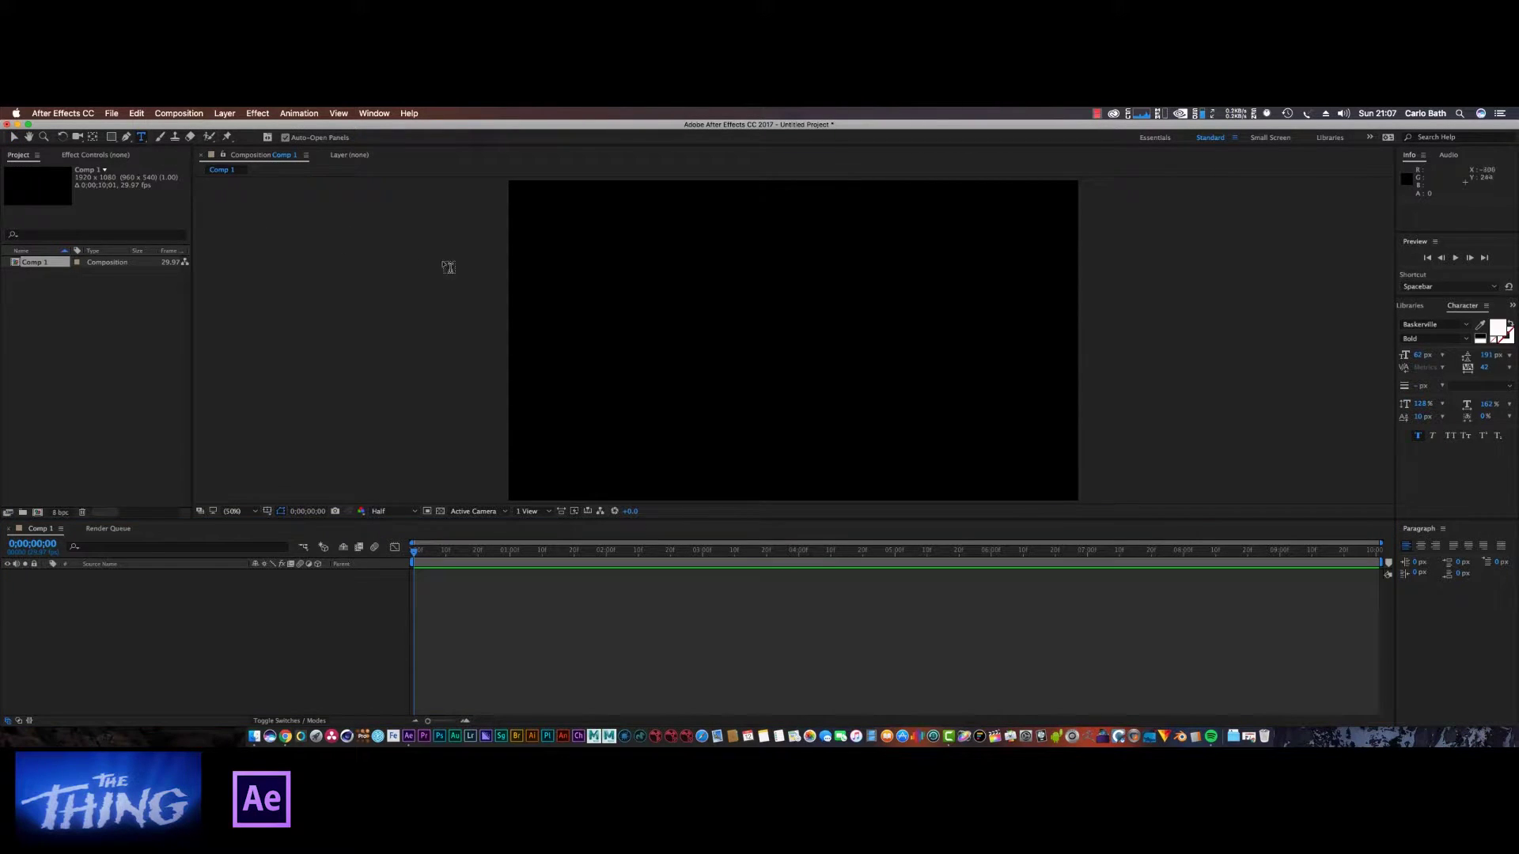
left_click(776, 336)
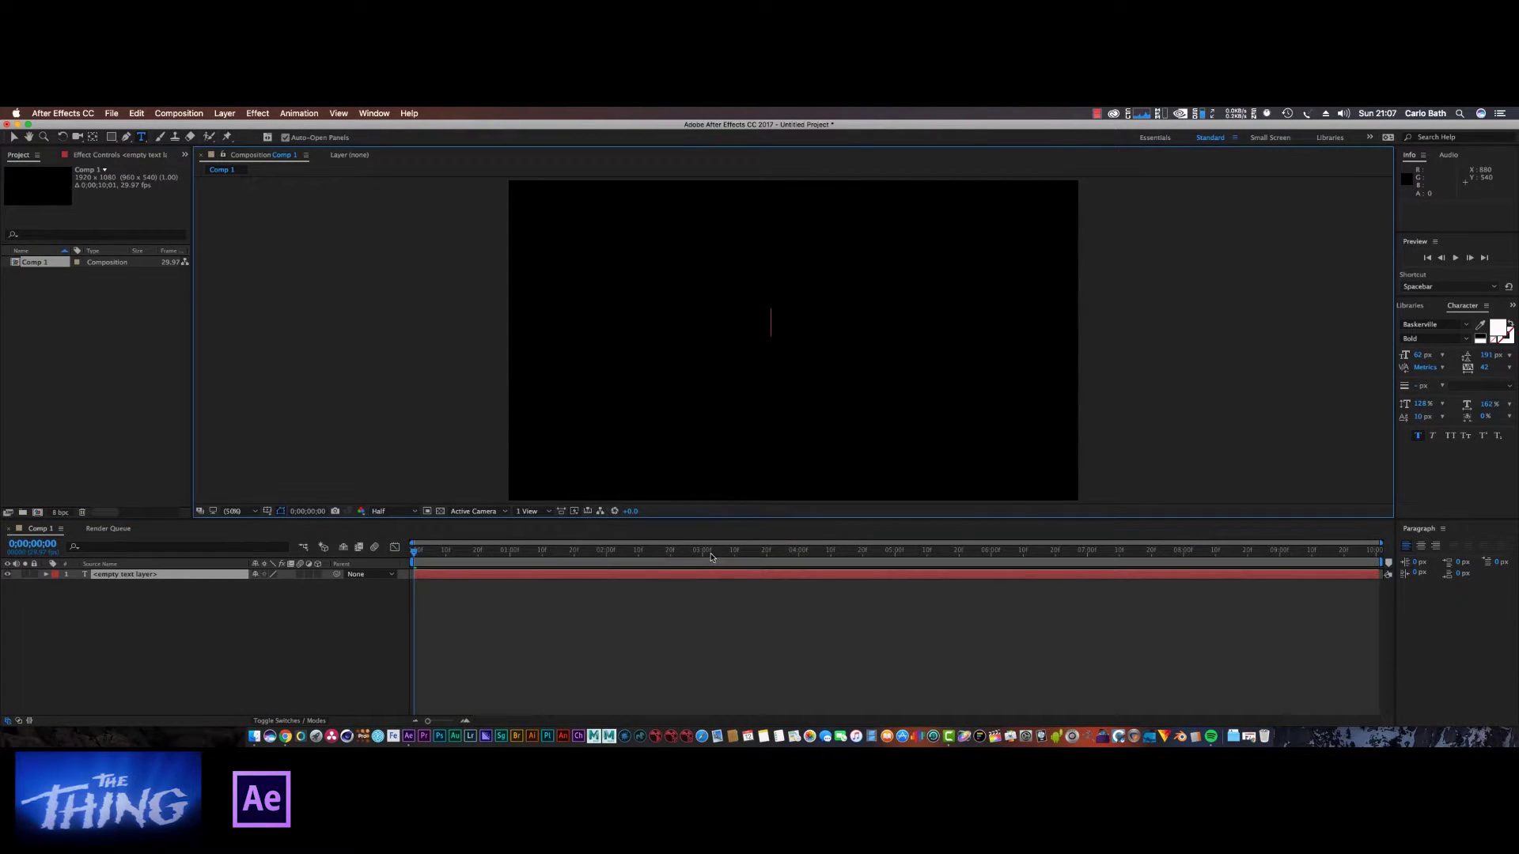
type("the")
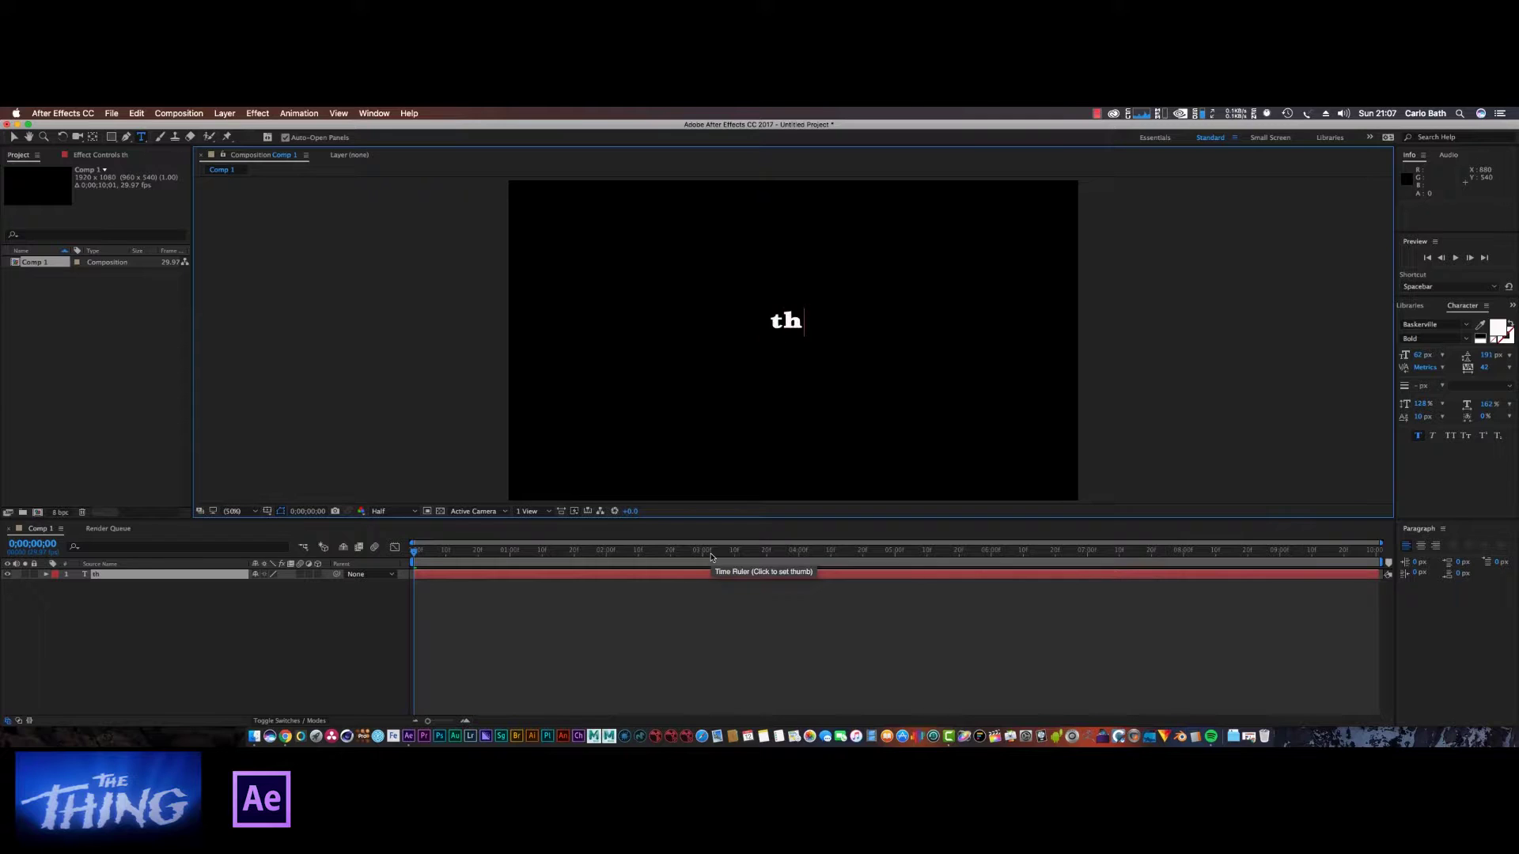
key("BackSpace")
key("BackSpace")
key("BackSpace")
type("THE")
key("Return")
type("THING")
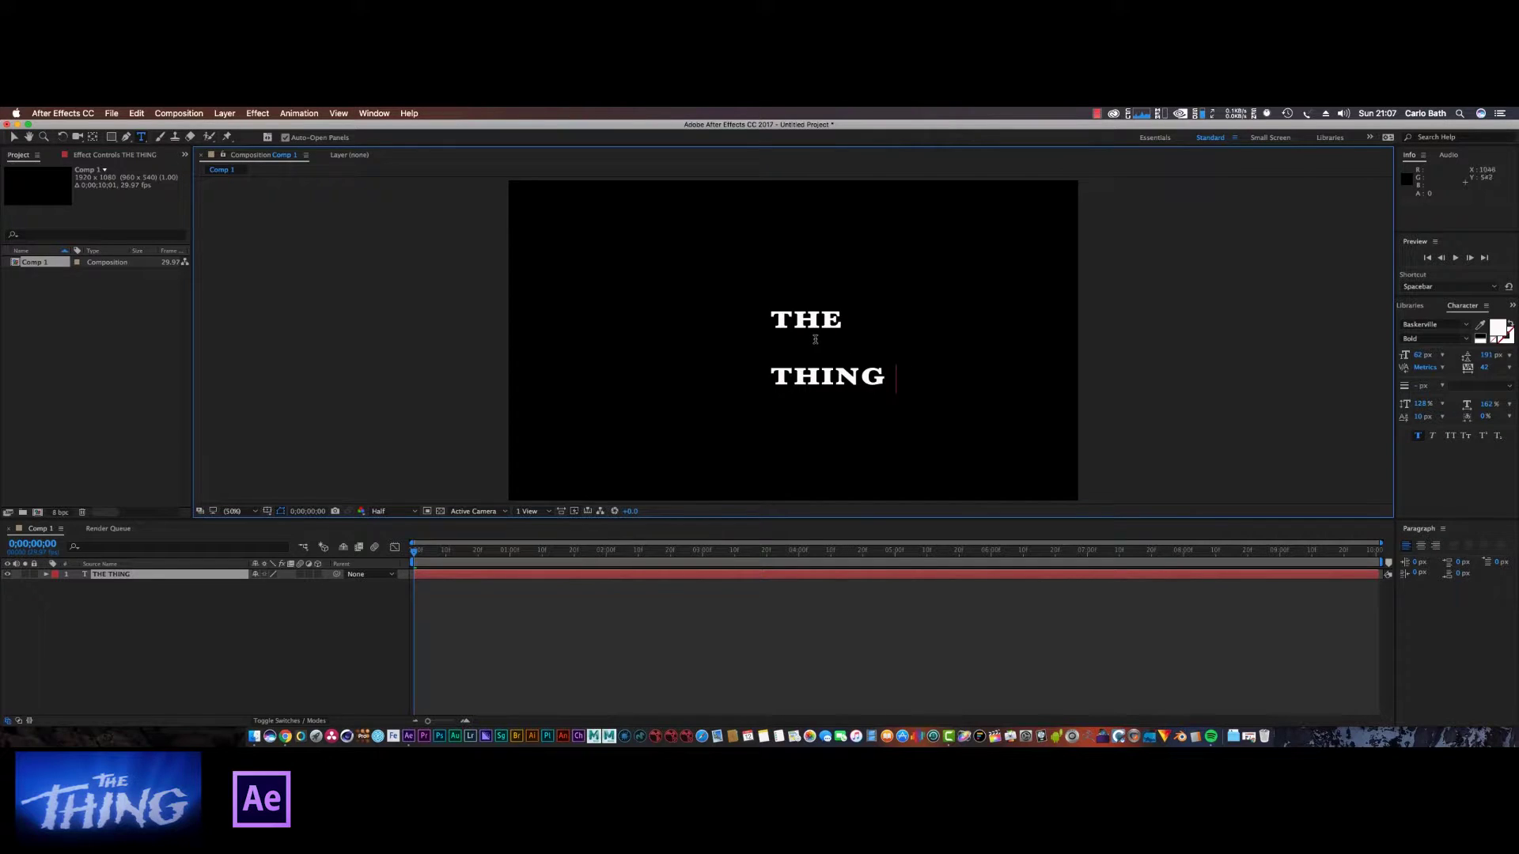
- Set the title to Bradley Hand at about 186 px and move it near centre
double_click(770, 320)
left_click(904, 389, "shift")
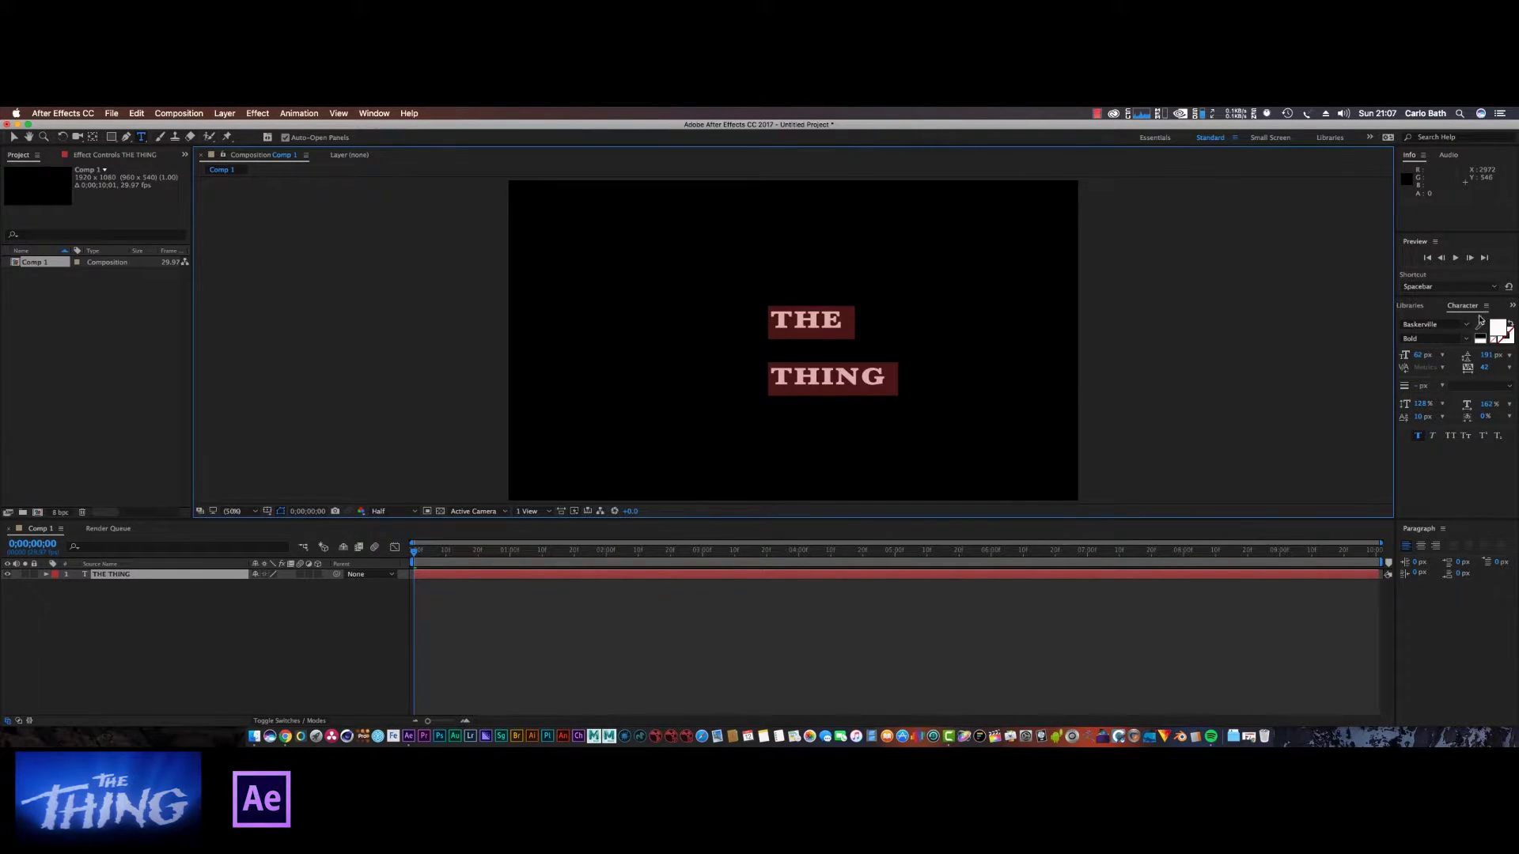
left_click(1466, 324)
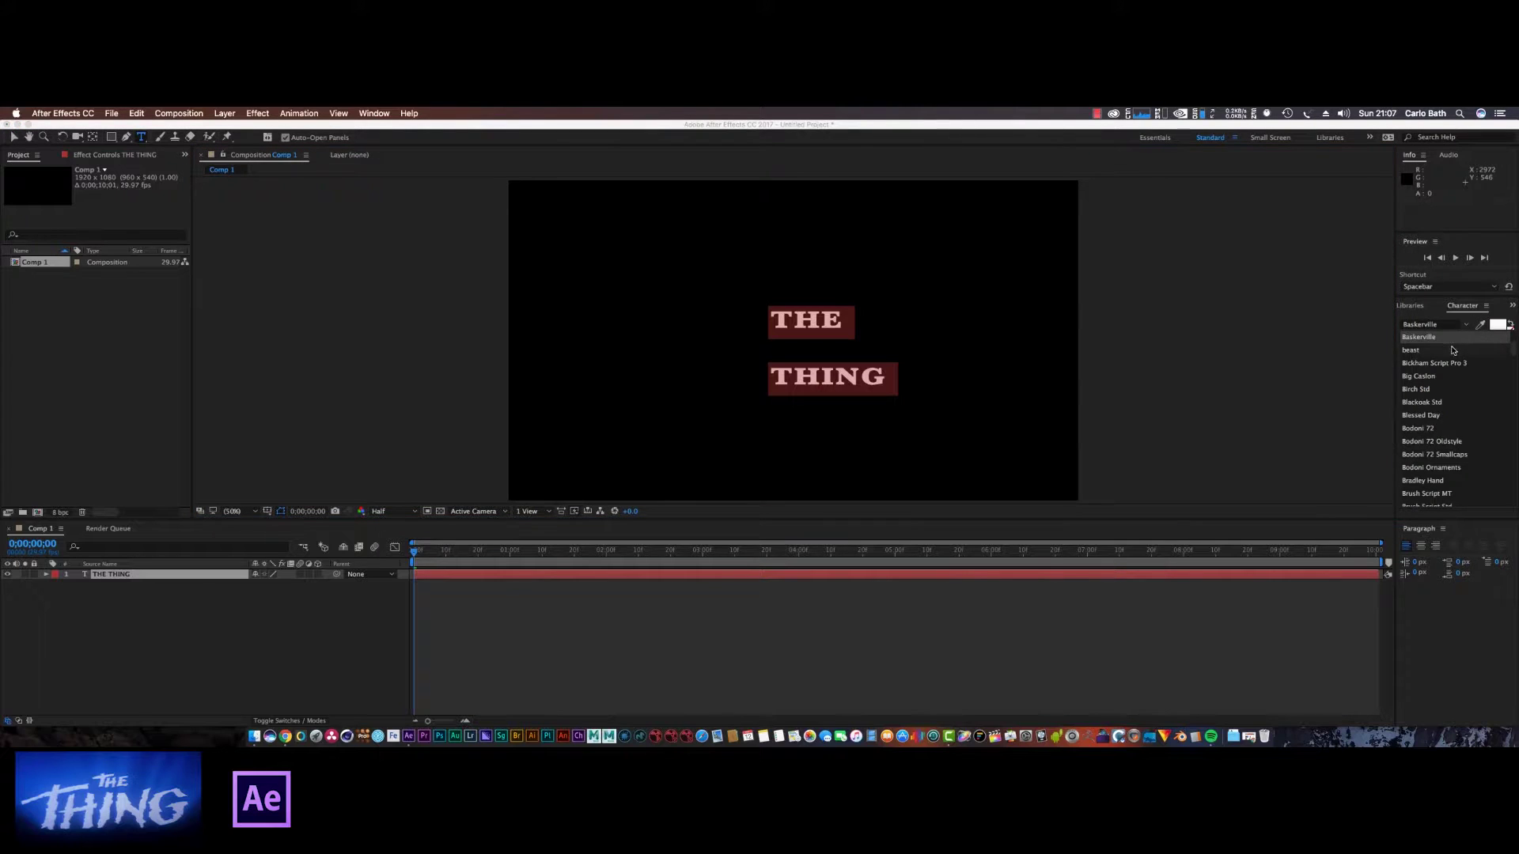
left_click(1453, 350)
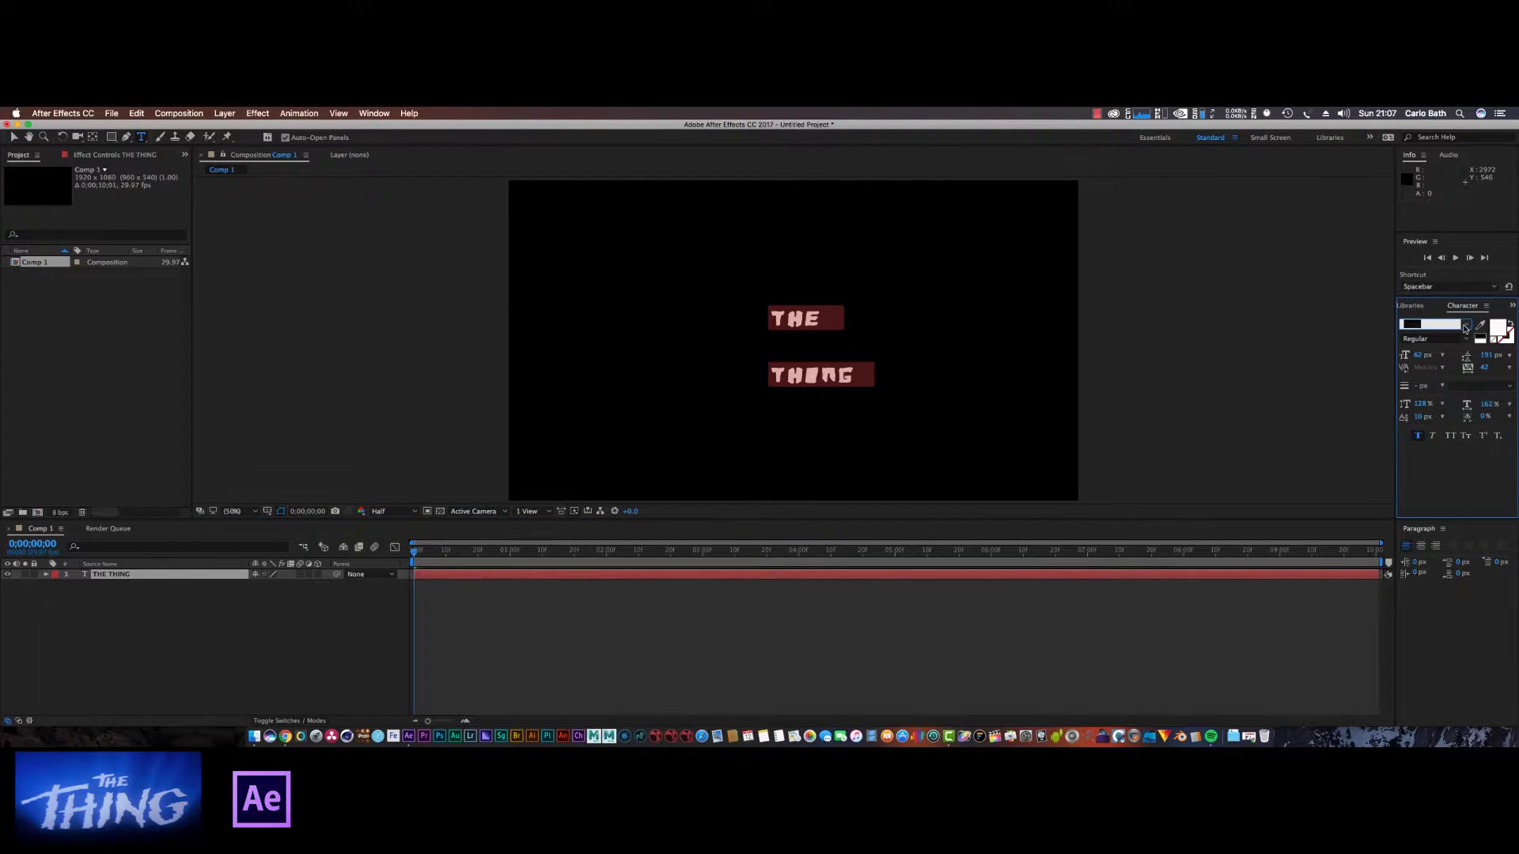
left_click(1465, 326)
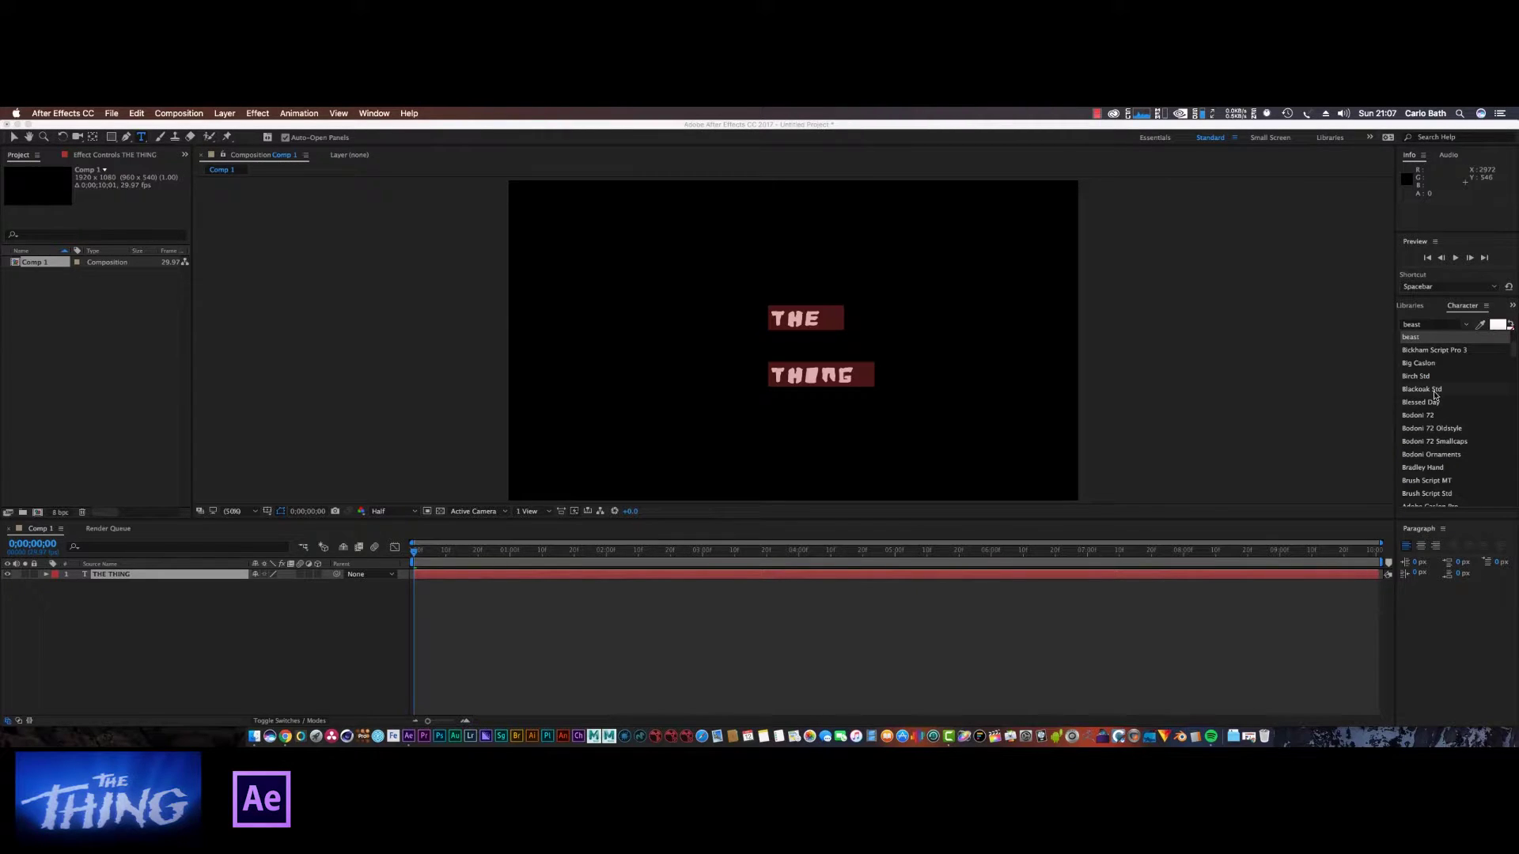
left_click(1433, 469)
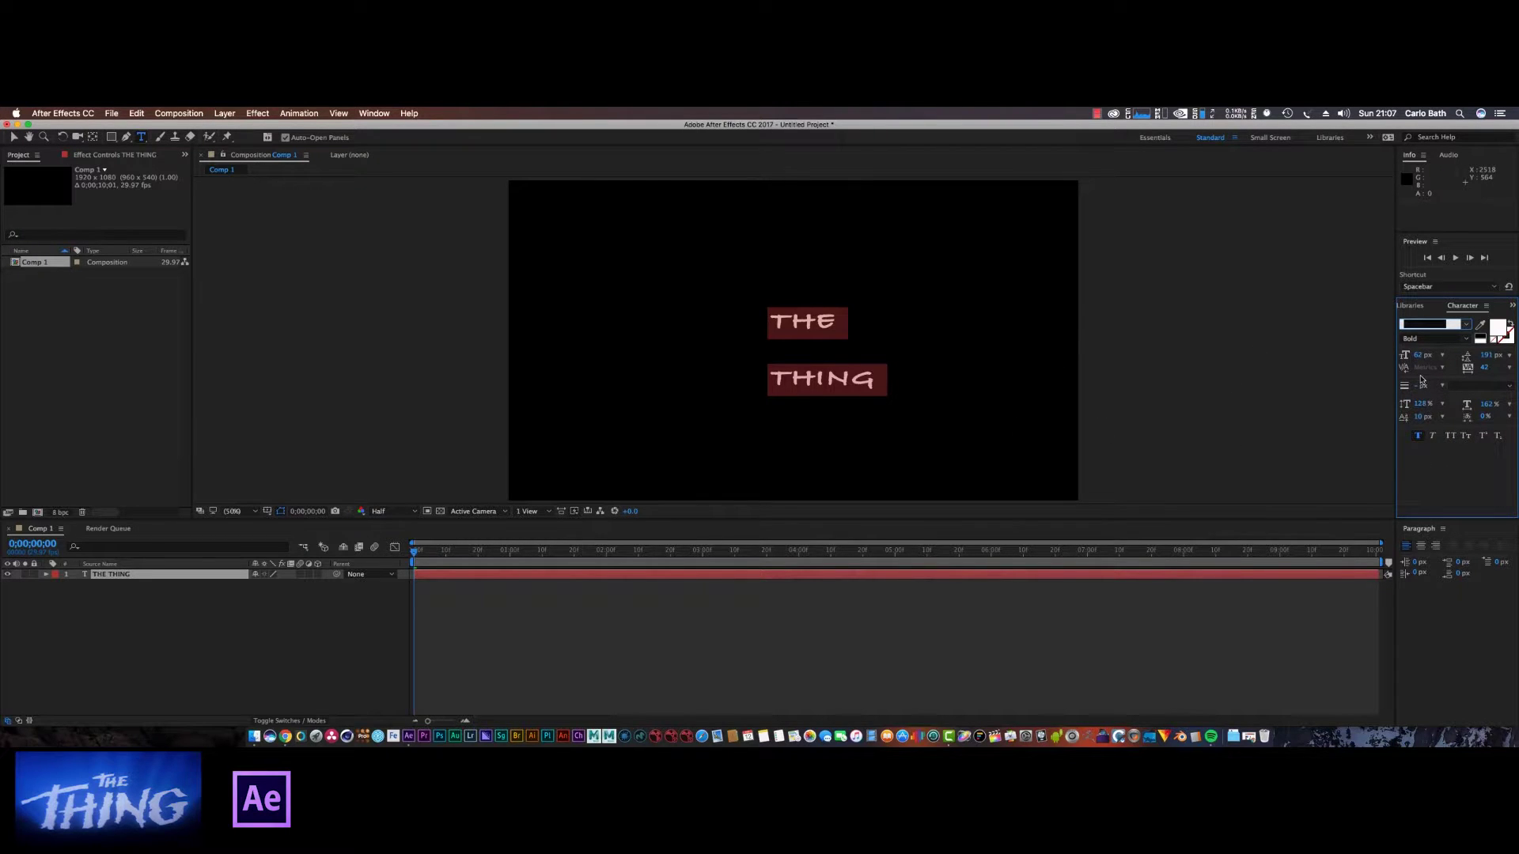
left_click_drag(1421, 355, 1463, 352)
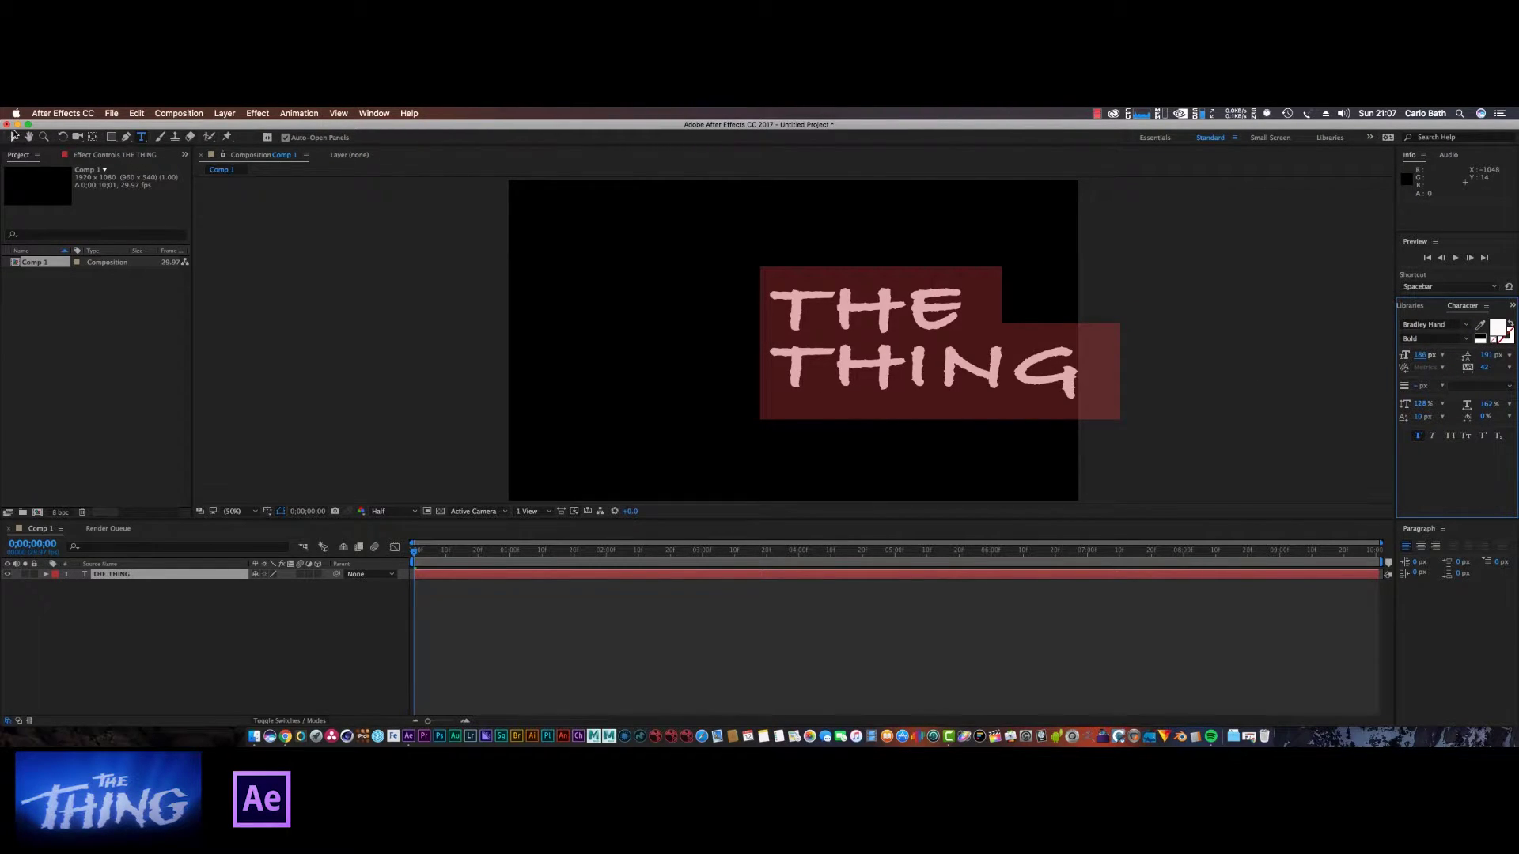
left_click(14, 137)
left_click_drag(902, 345, 750, 342)
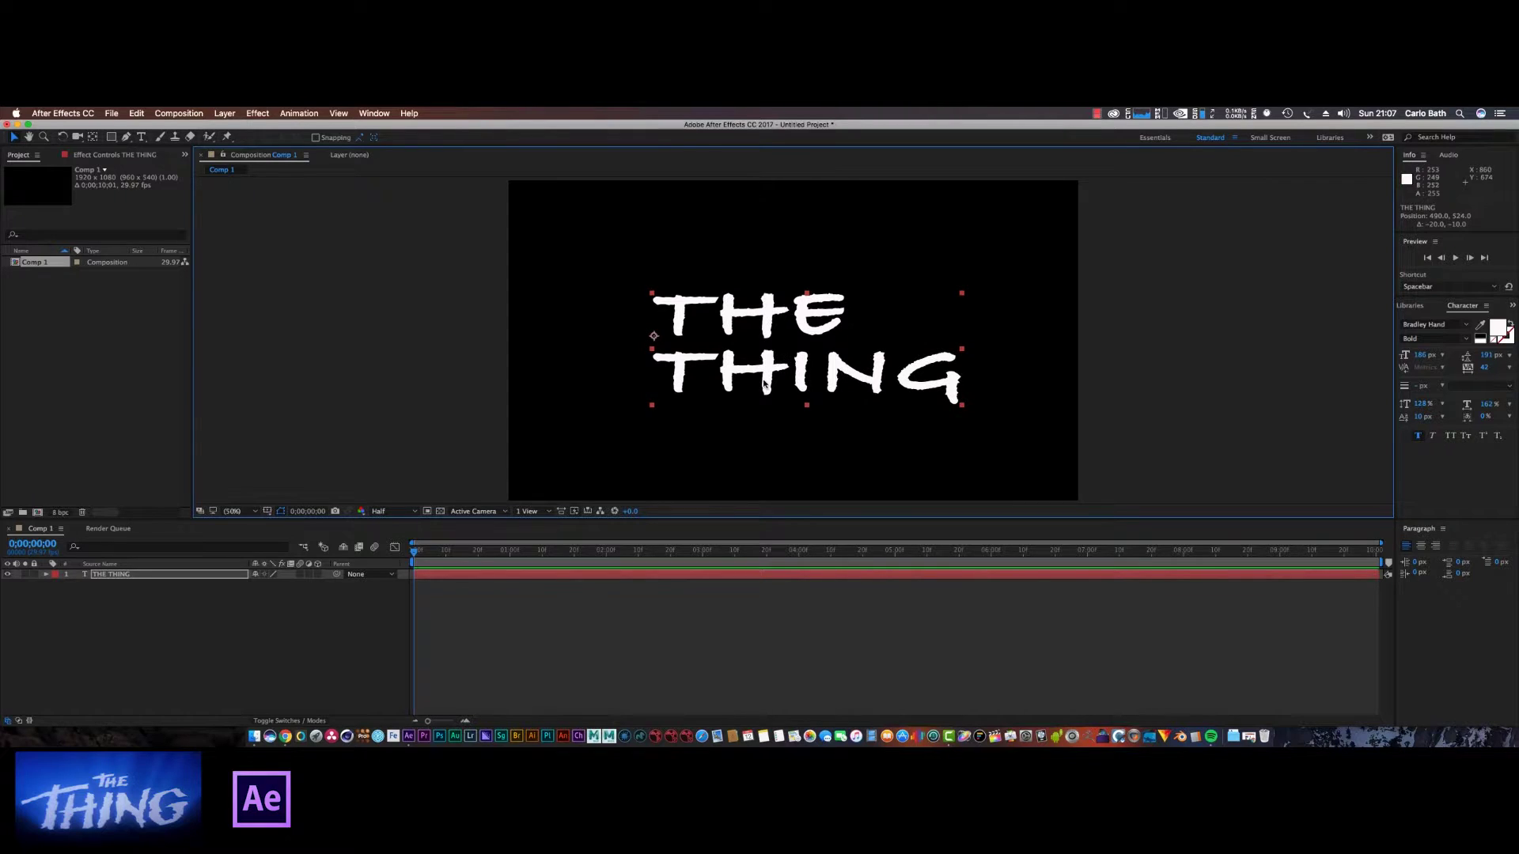
- Shrink 'THE' to about 68 px and enlarge the initial T's, THING's T to 239 px
left_click(143, 139)
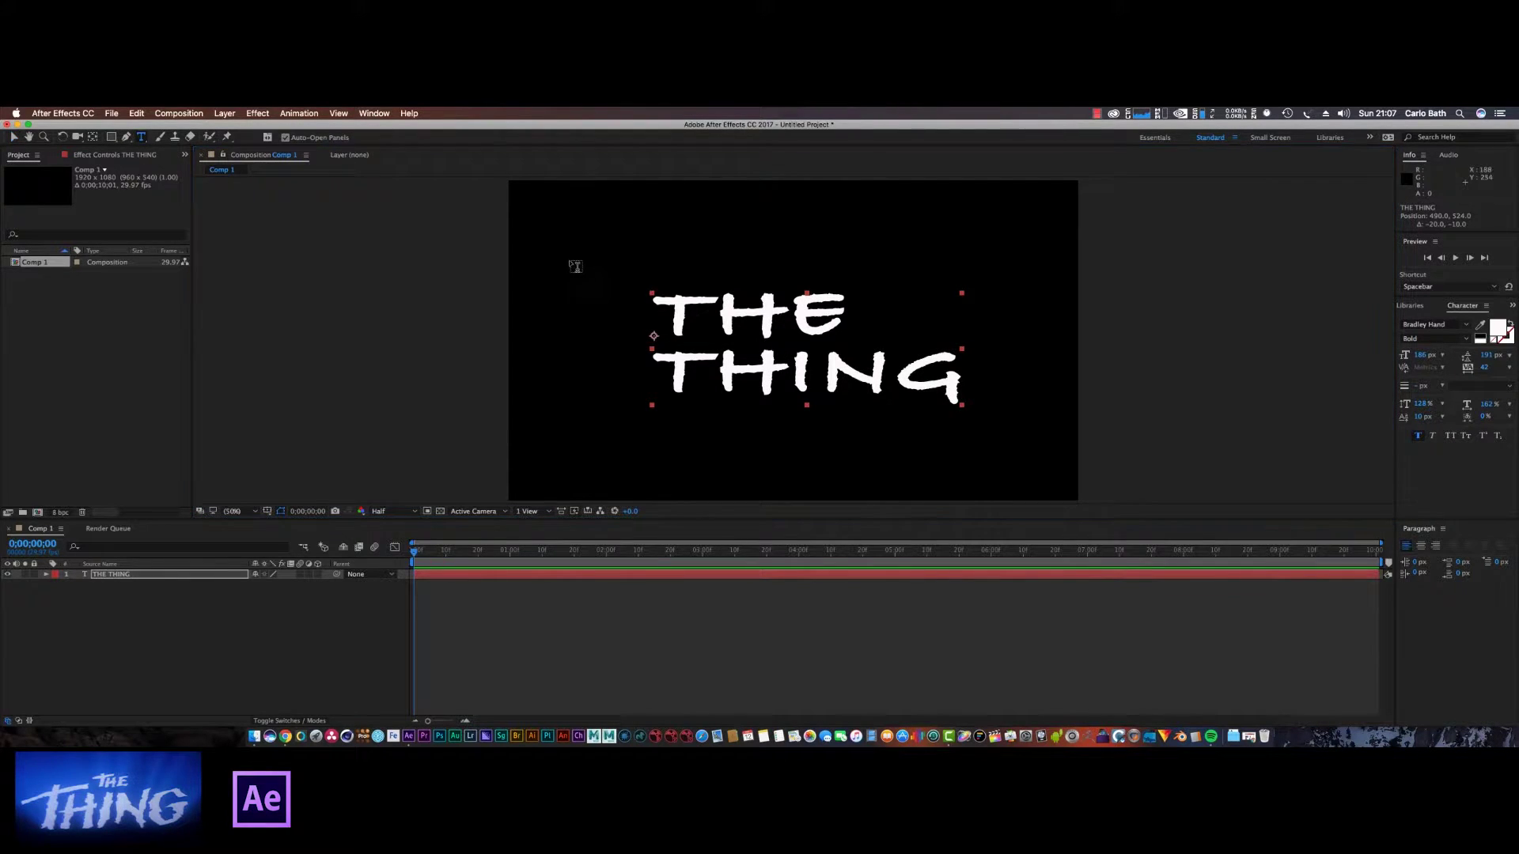
left_click_drag(672, 310, 873, 312)
left_click_drag(1420, 355, 1329, 357)
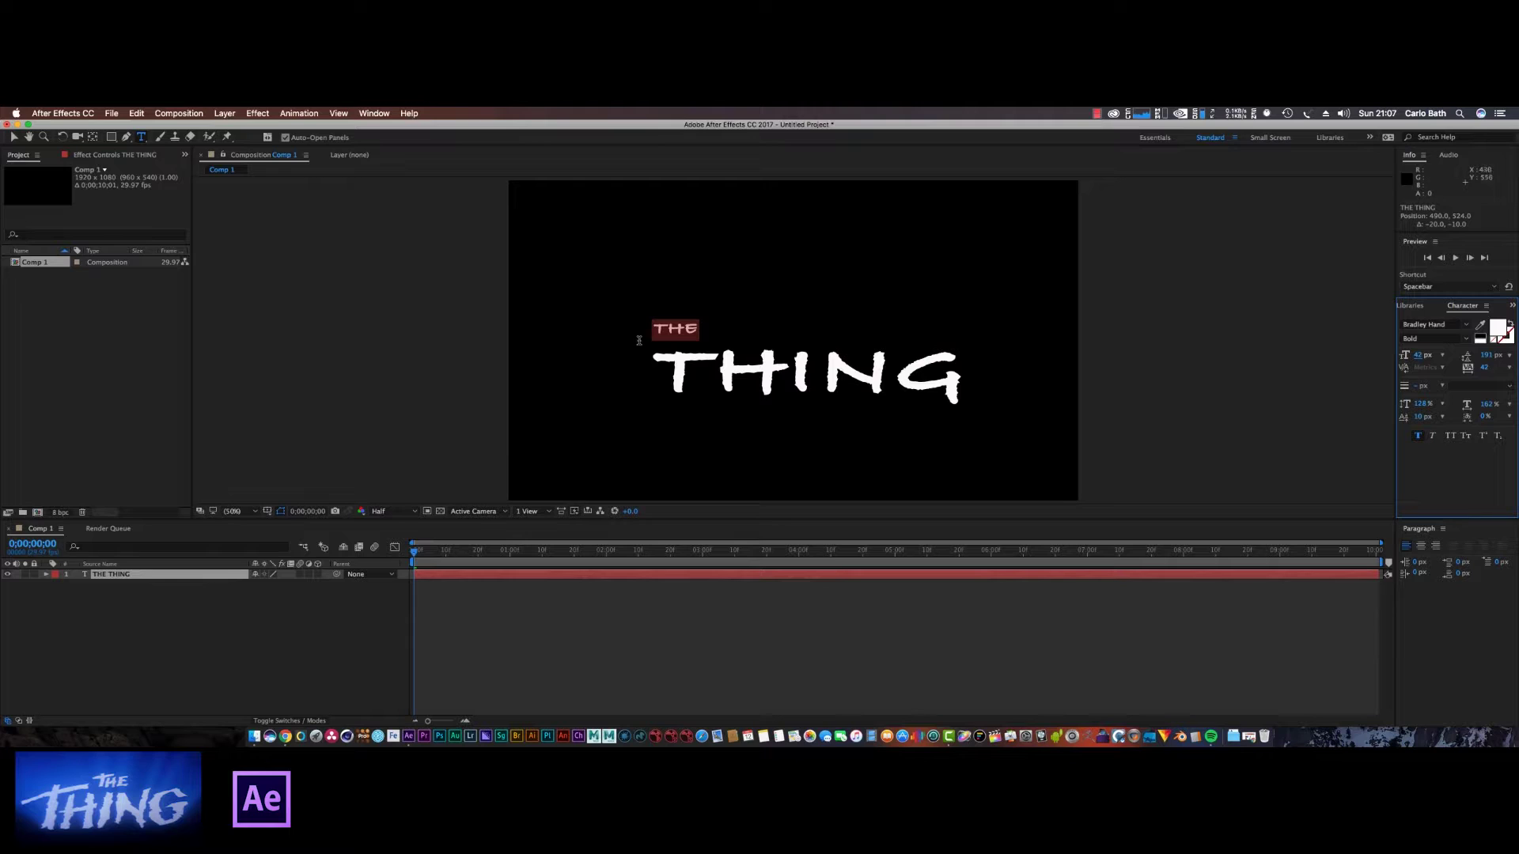
left_click(650, 339)
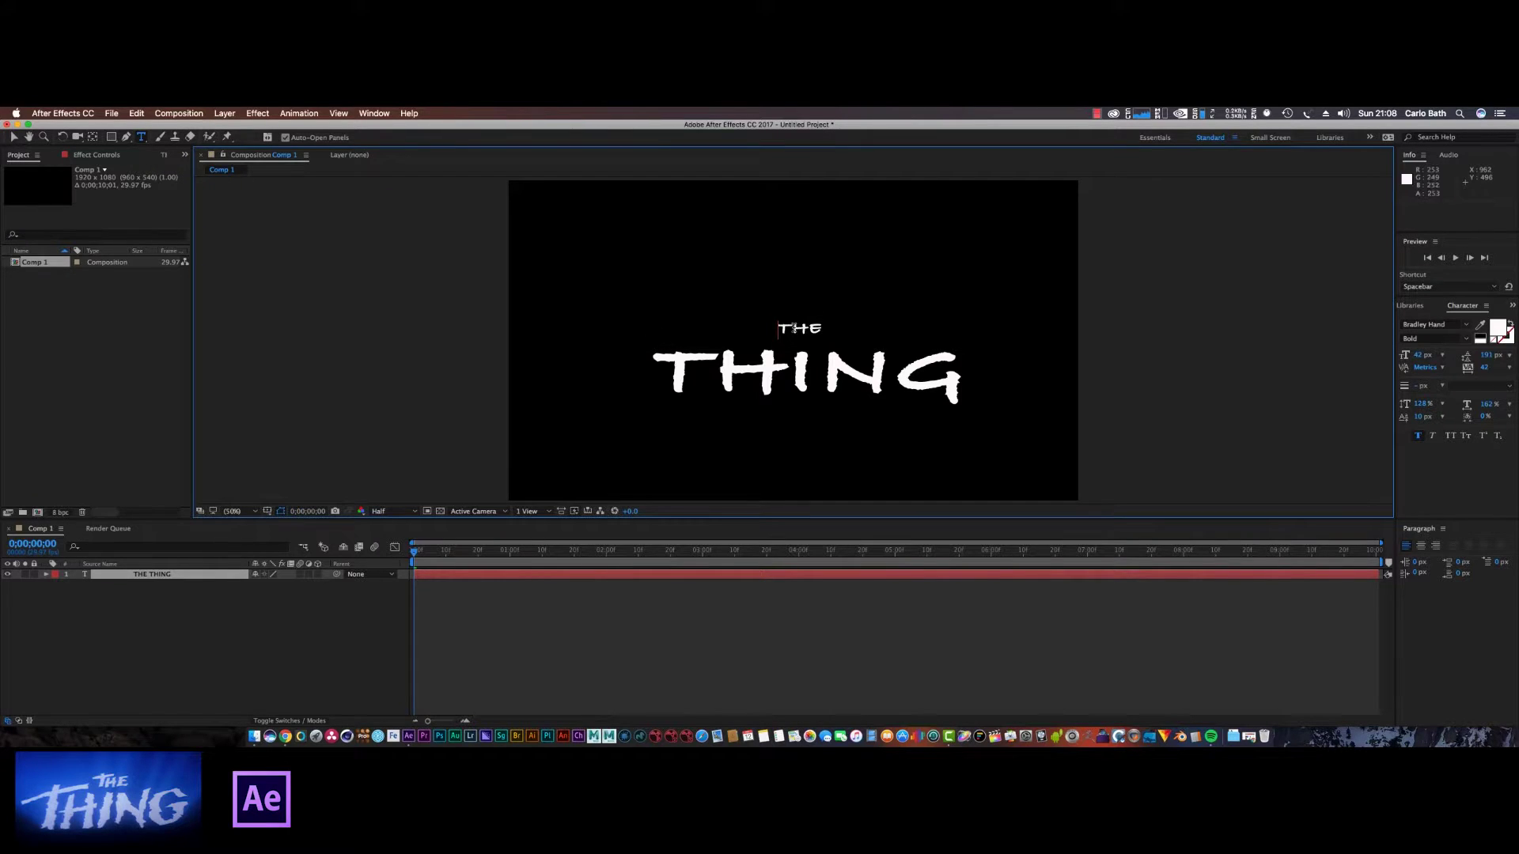
left_click_drag(793, 327, 774, 328)
left_click_drag(1420, 354, 1440, 354)
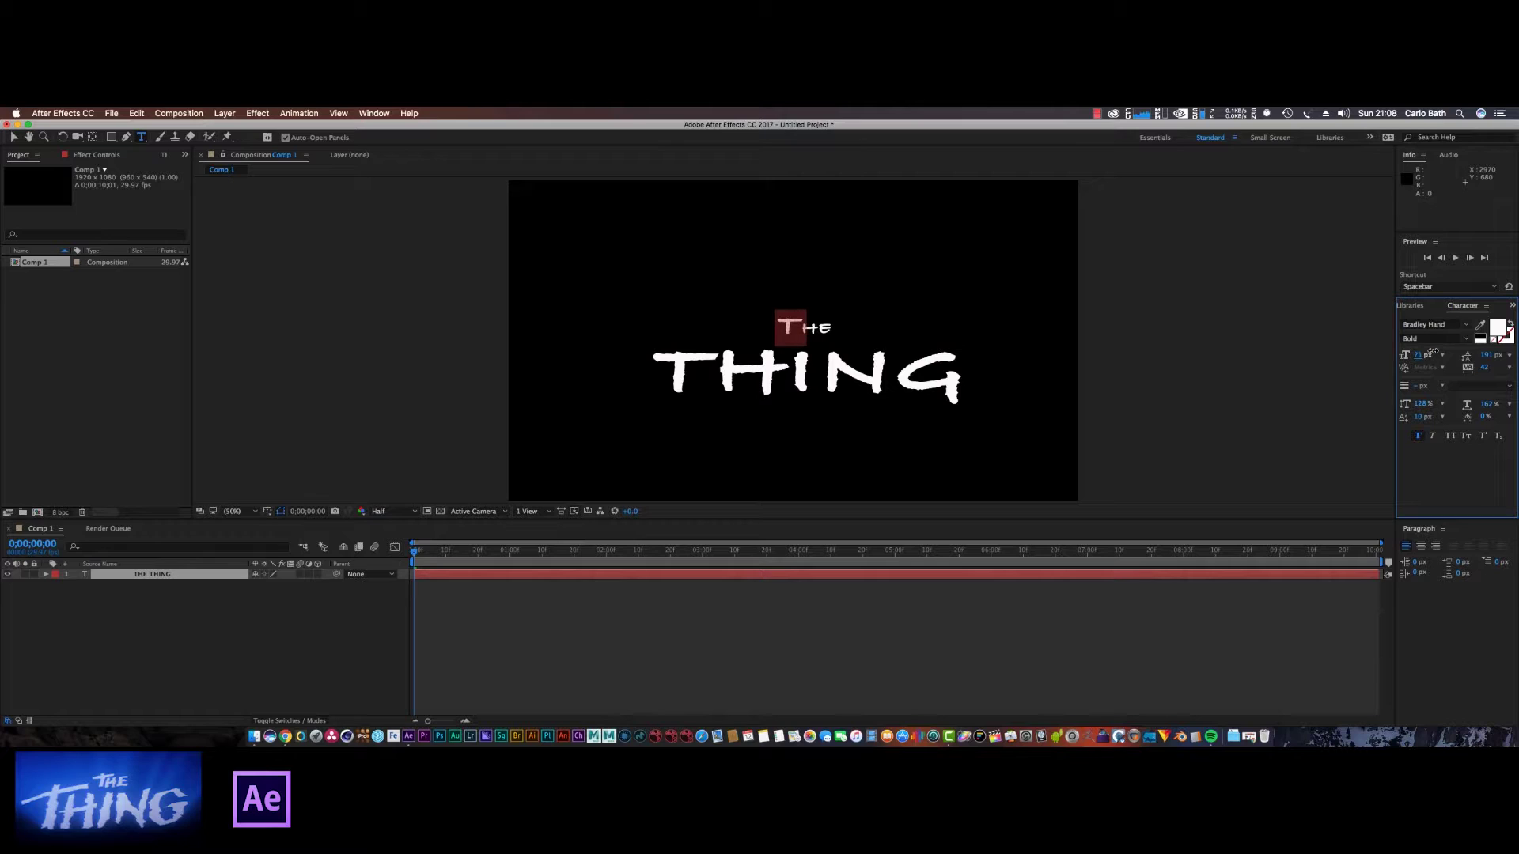
left_click_drag(652, 372, 724, 372)
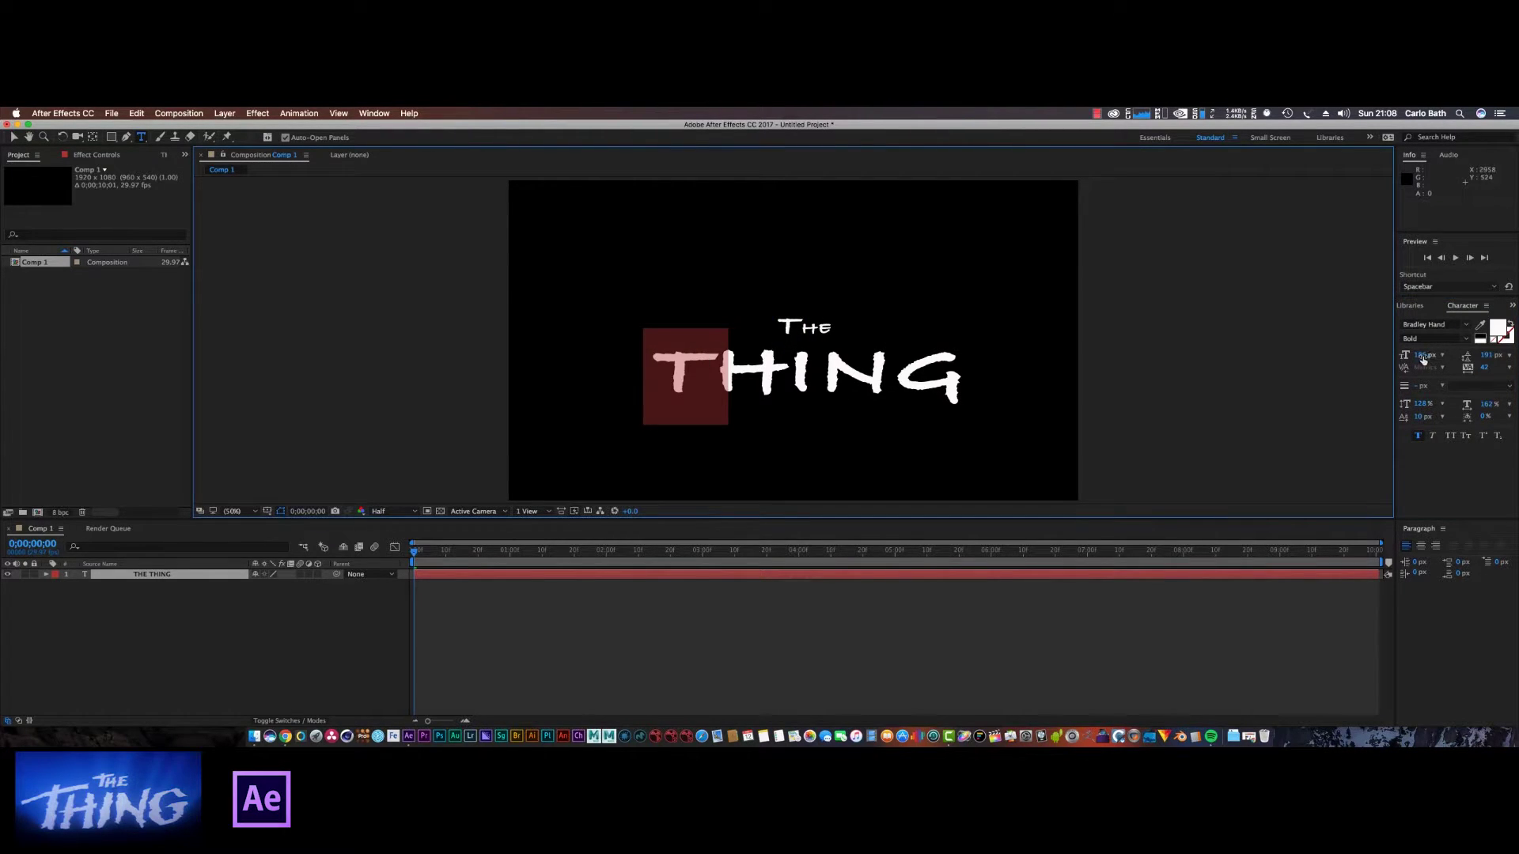
left_click_drag(1420, 356, 1479, 355)
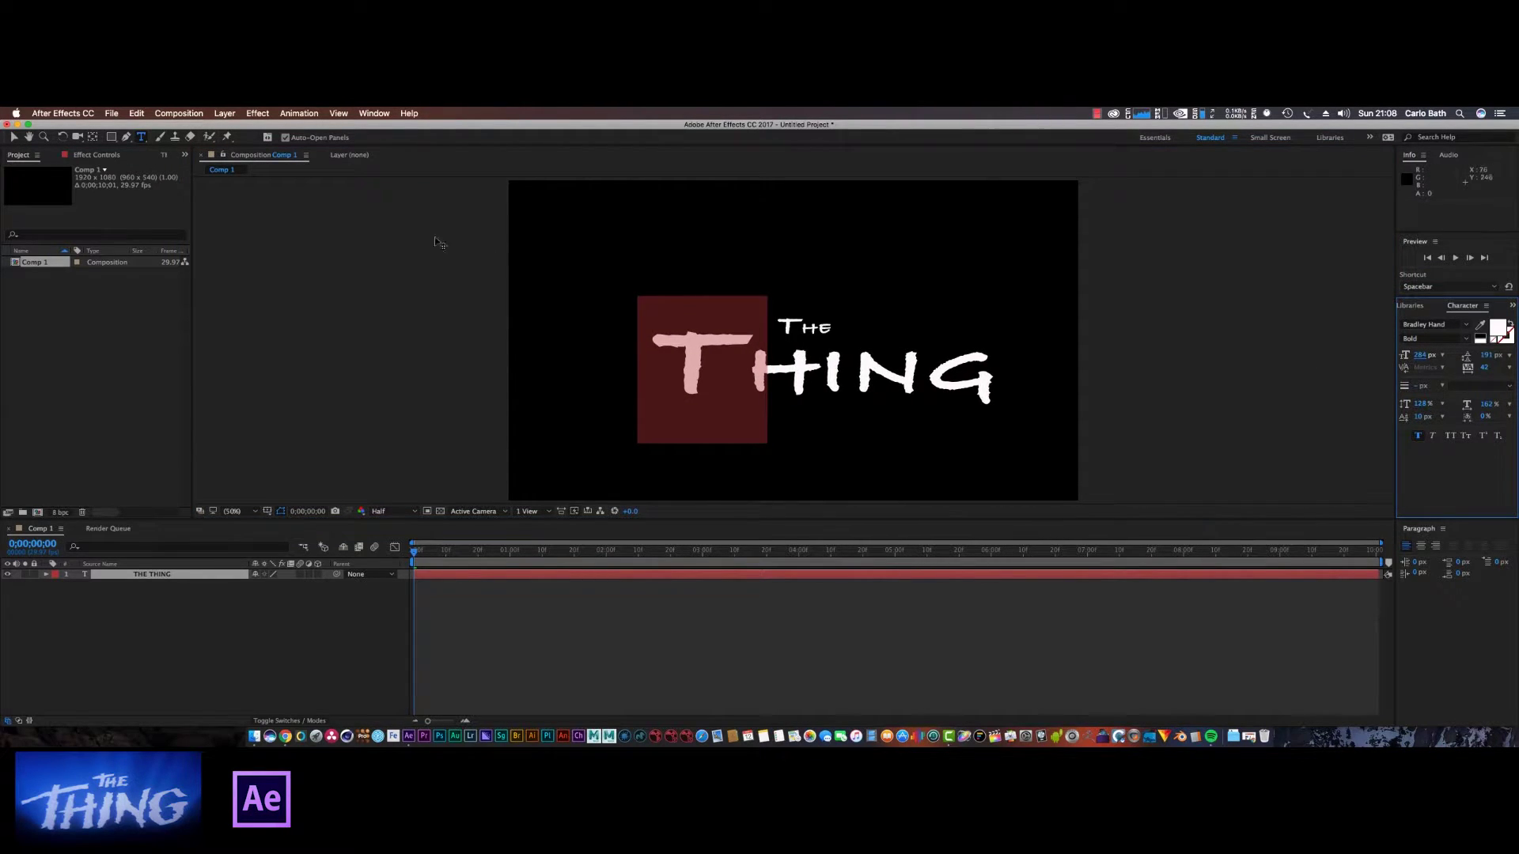
left_click(16, 137)
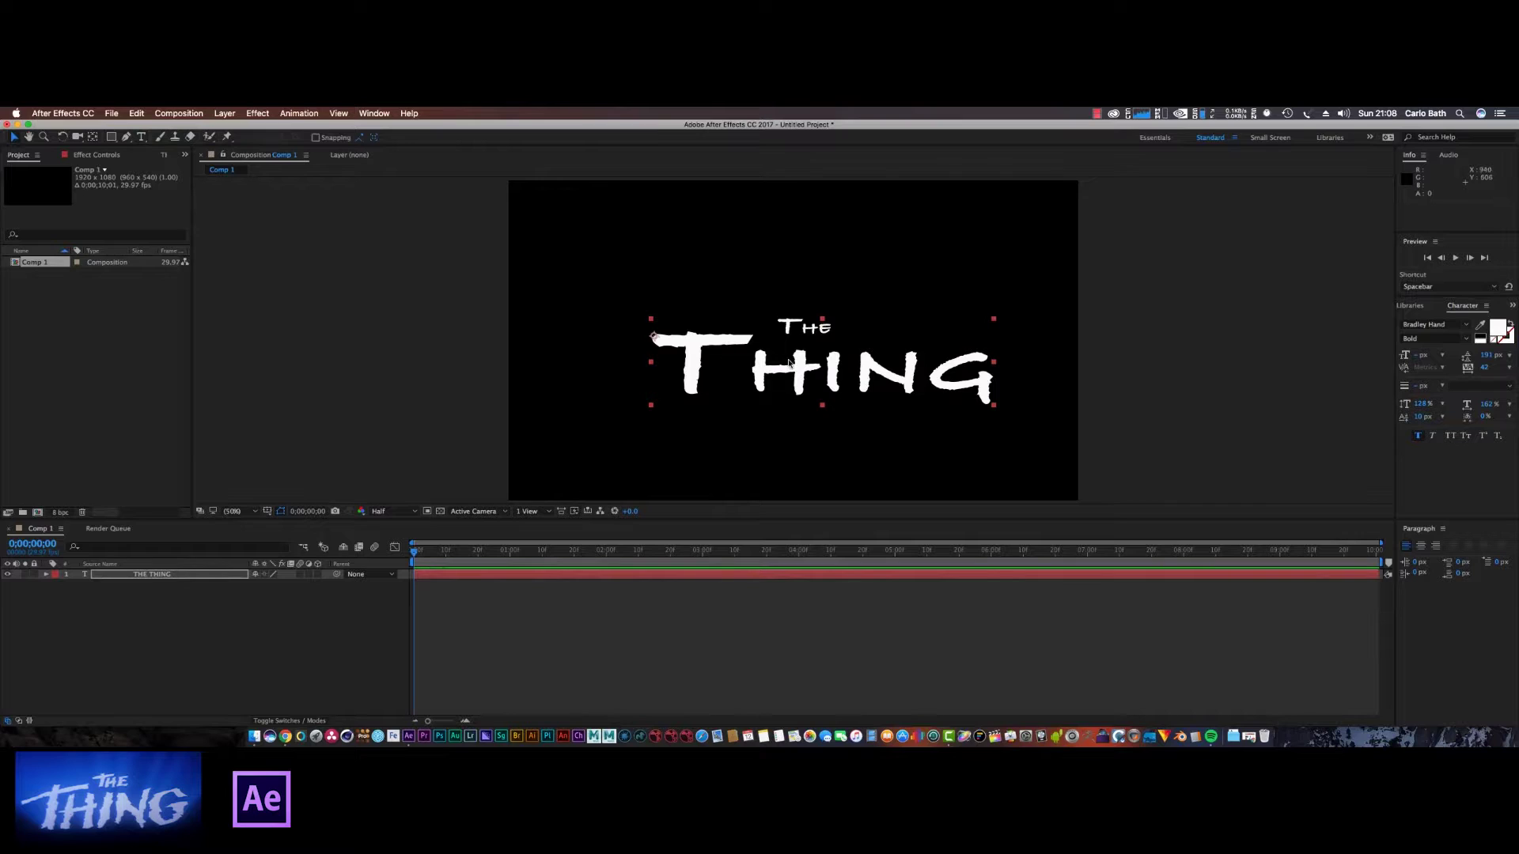
- Tilt the title slightly and nudge it down and to the left
left_click_drag(848, 386, 825, 374)
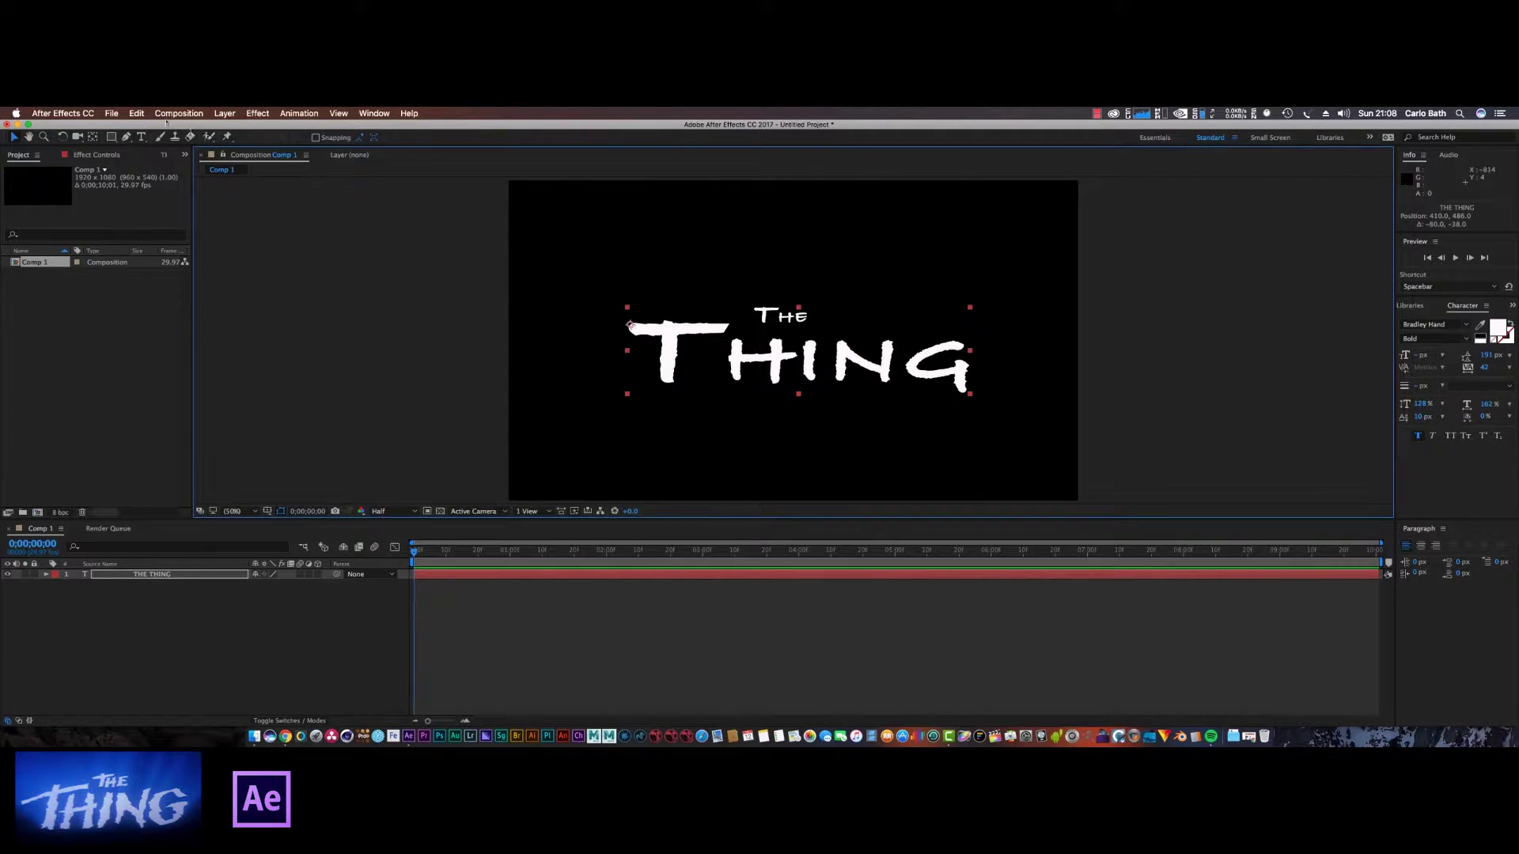
left_click(62, 137)
left_click_drag(933, 354, 916, 326)
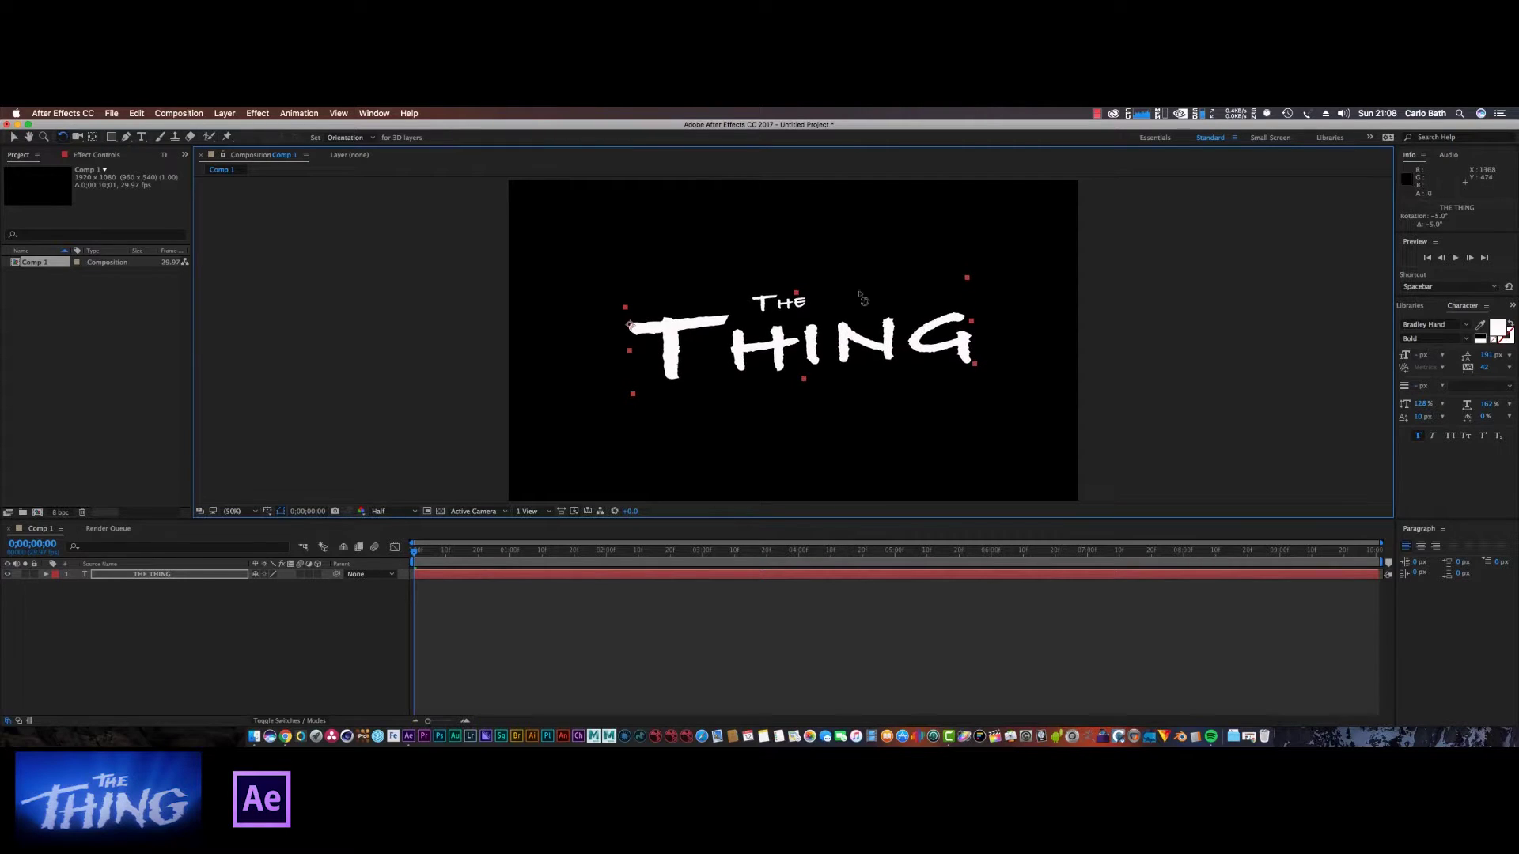
left_click(13, 137)
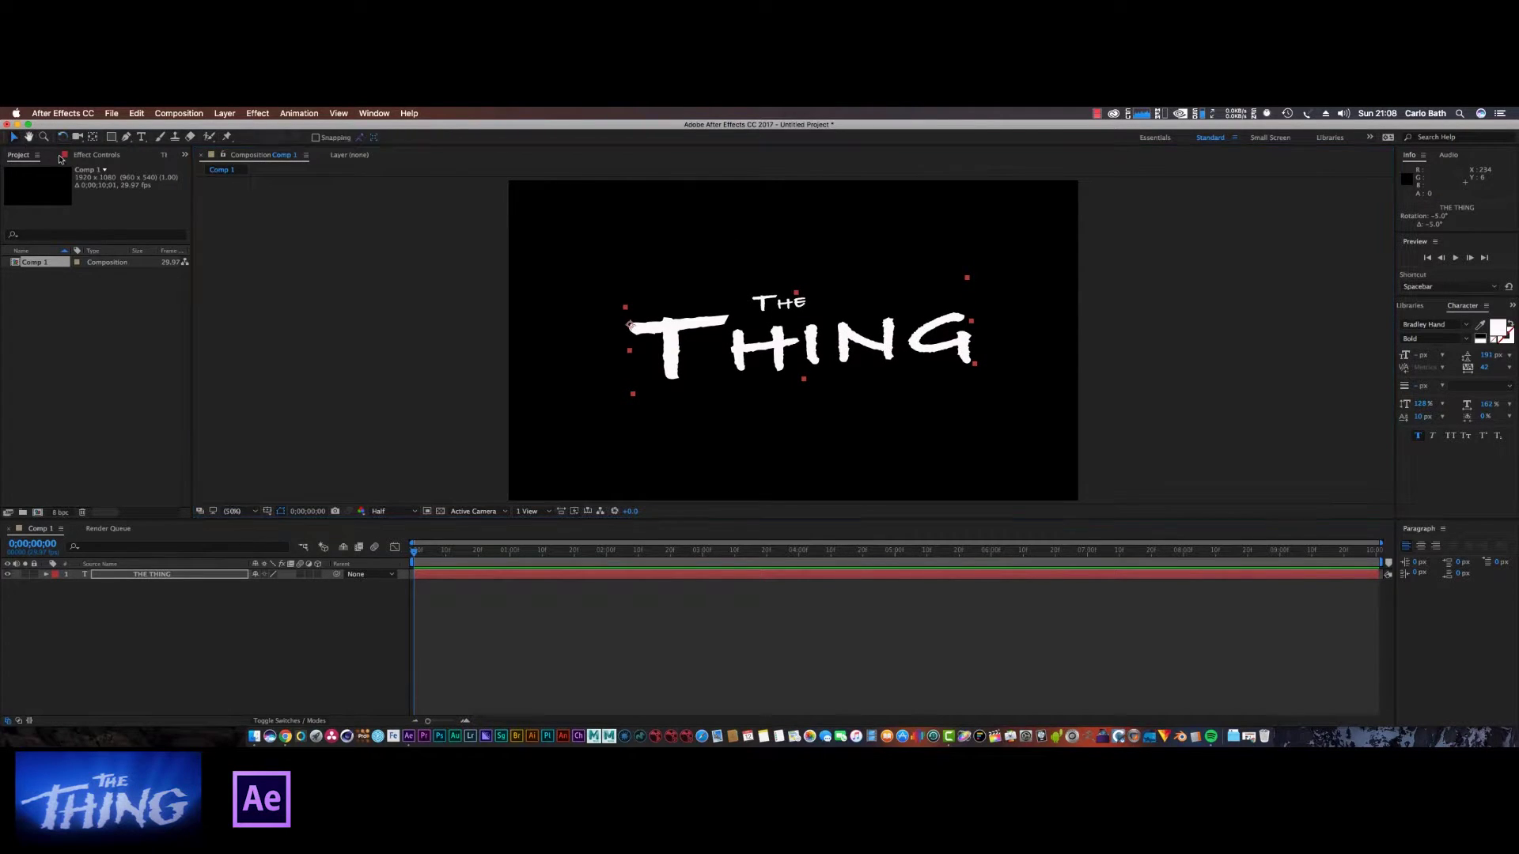
left_click_drag(815, 341, 805, 356)
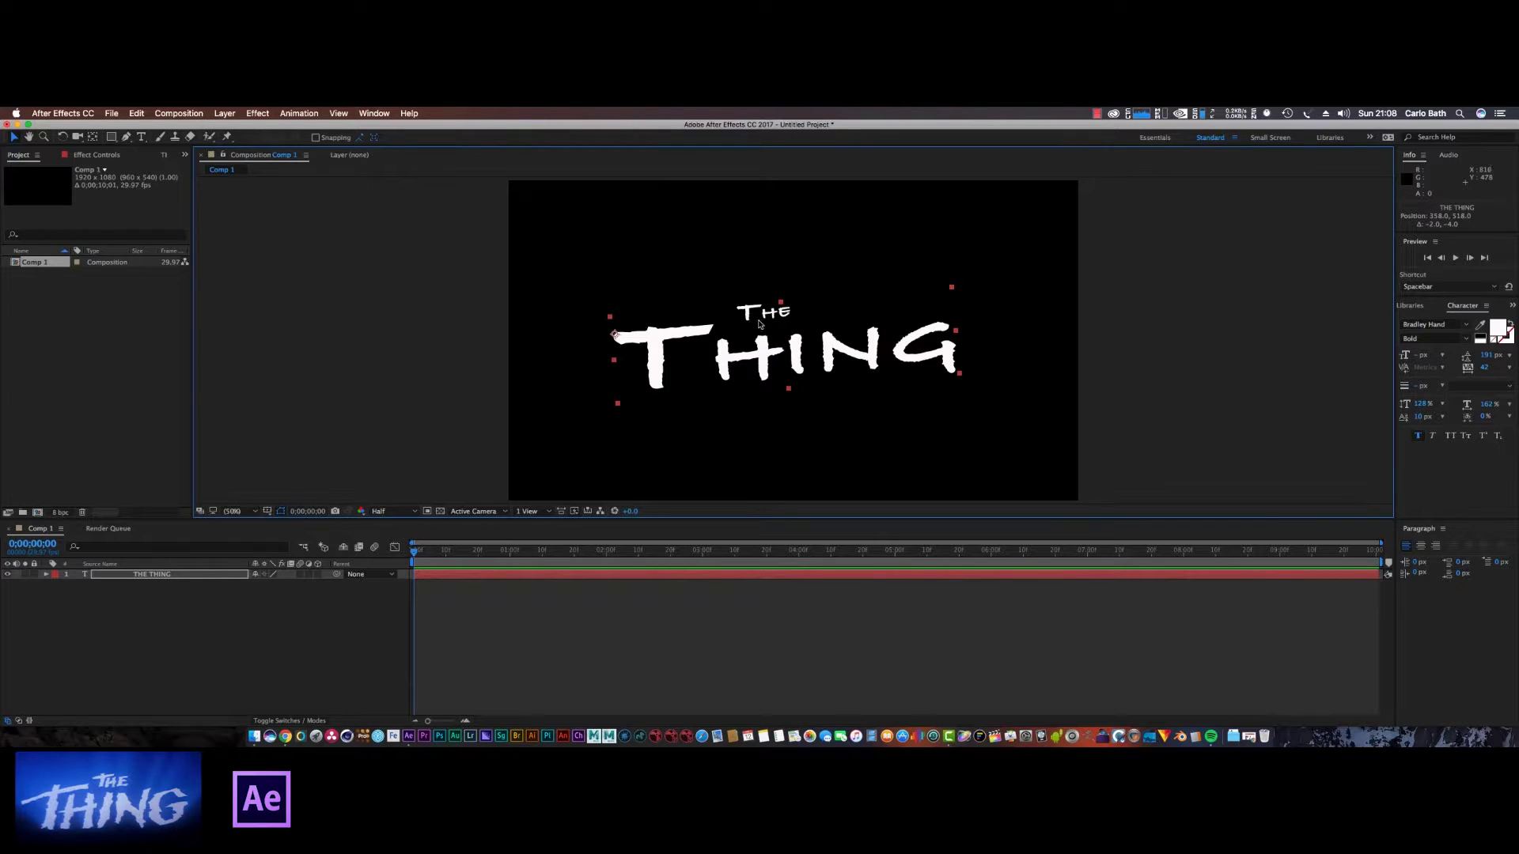
- Apply Roughen Edges to the title via an Effects & Presets search for 'roug'
left_click(1512, 306)
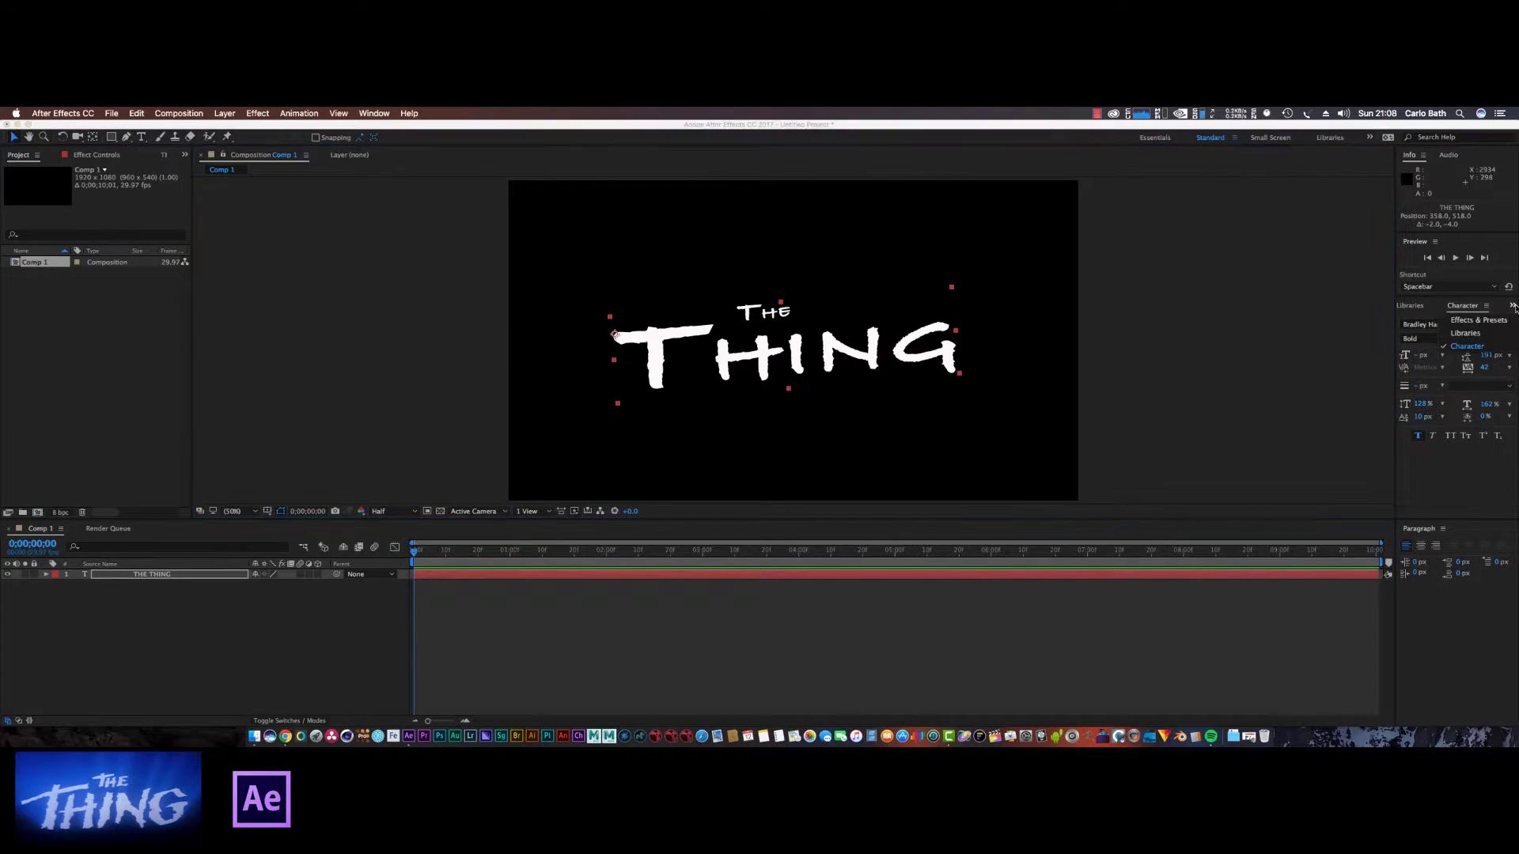
left_click(1498, 320)
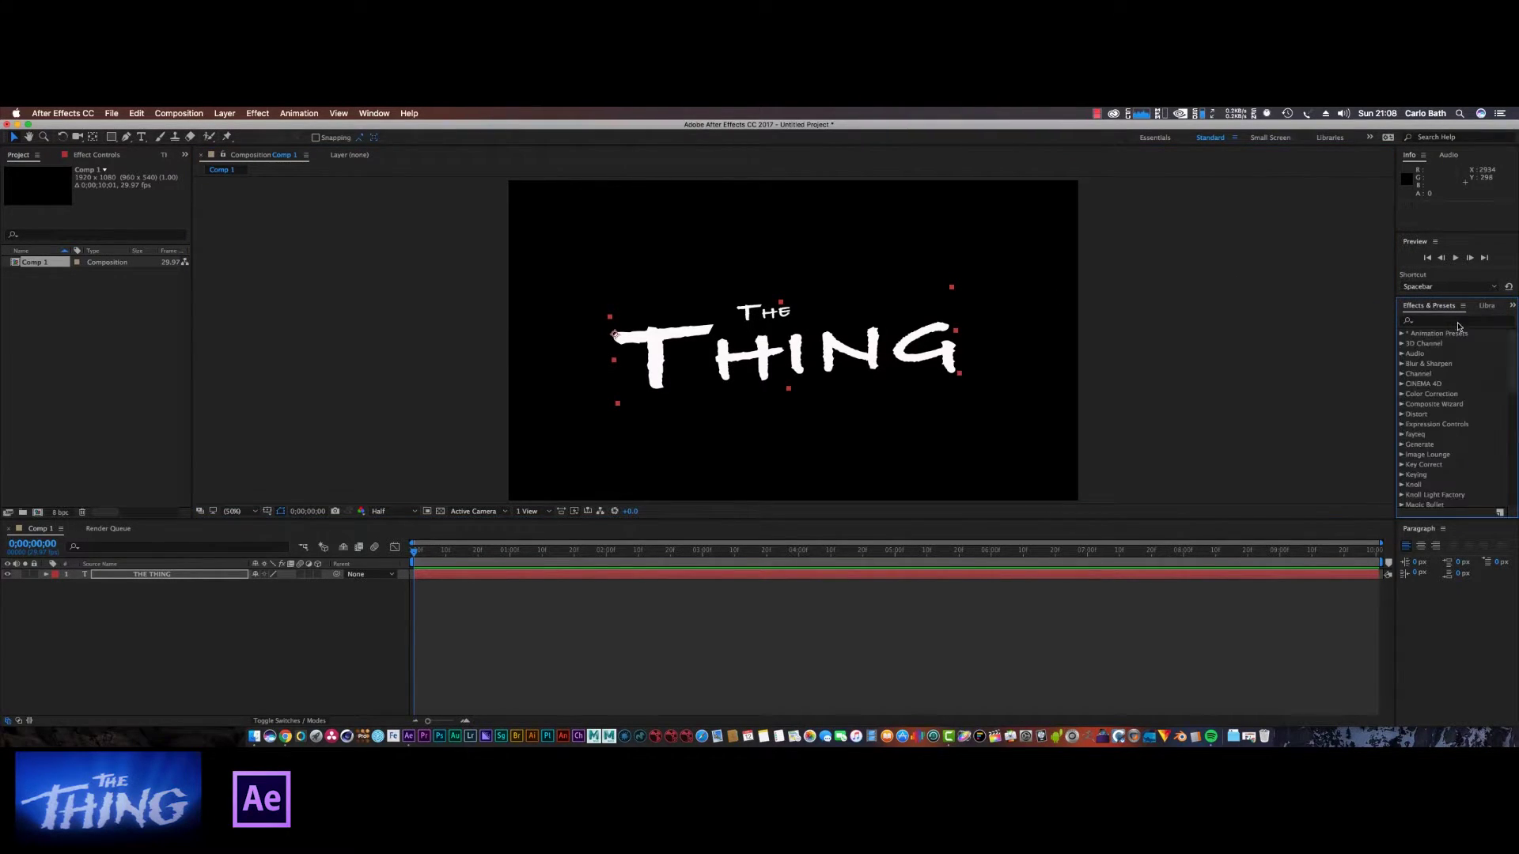
left_click(1456, 320)
type("riu")
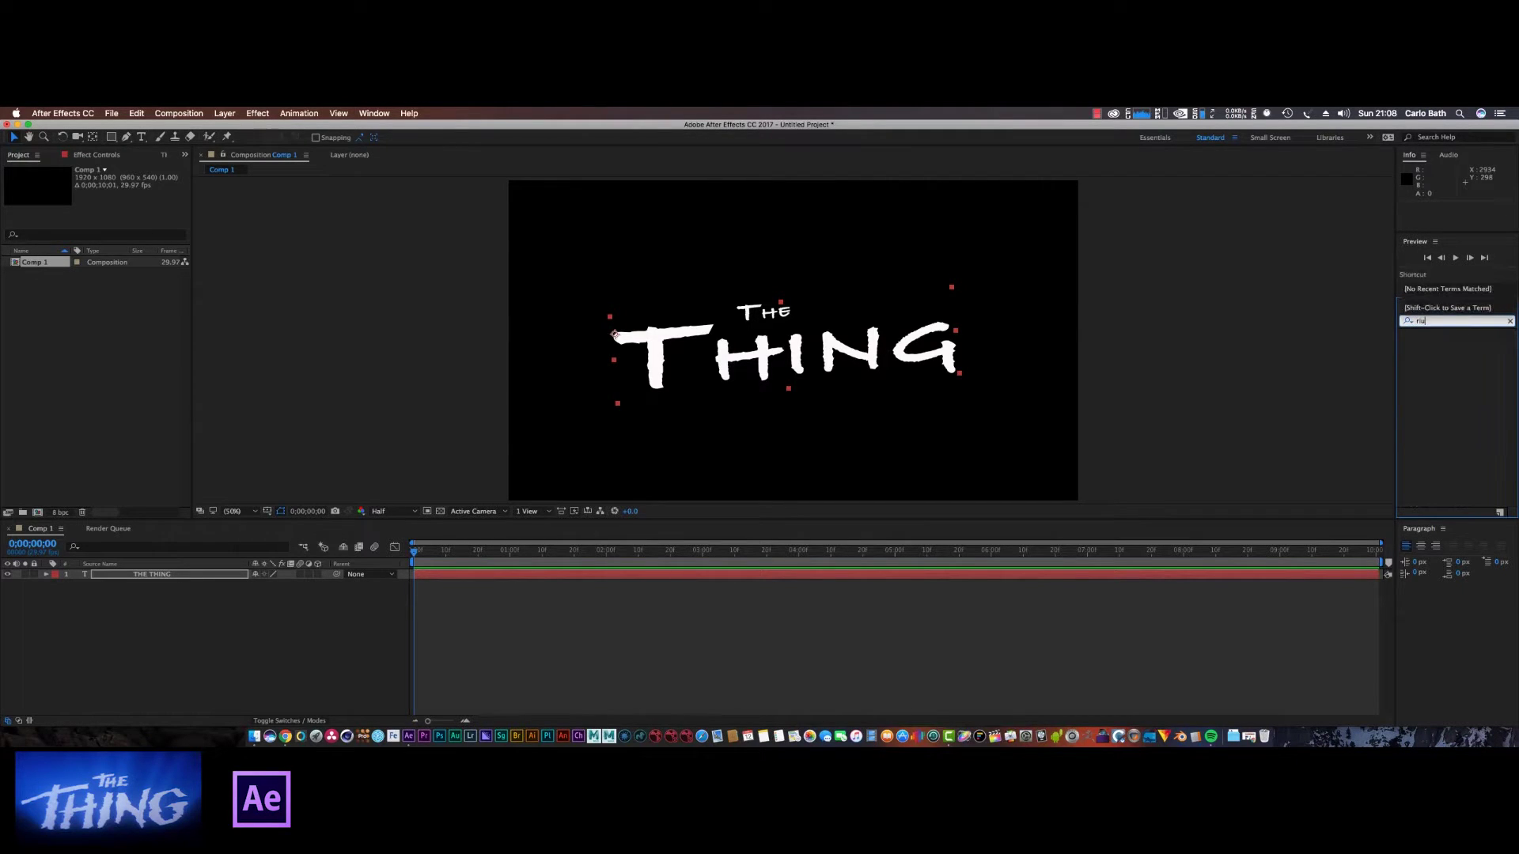
type("g")
key("BackSpace")
key("BackSpace")
key("BackSpace")
type("oug")
left_click_drag(1447, 346, 794, 348)
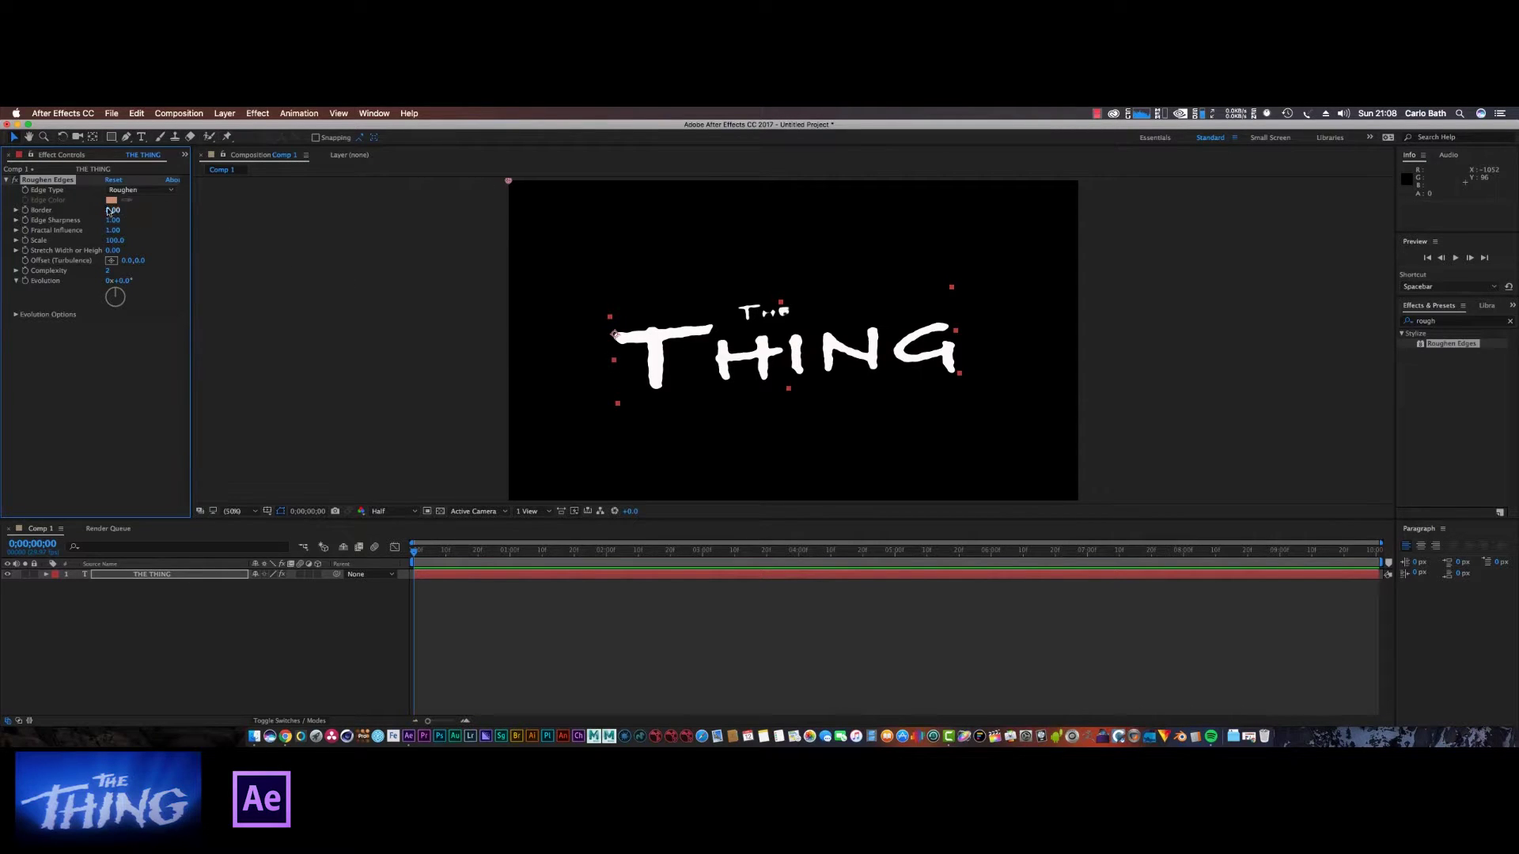
- Keyframe Roughen Edges Border from heavy erosion down to about 7 near 0;00;01;18
mouse_move(418, 551)
left_mouse_down()
mouse_move(574, 553)
mouse_move(413, 552)
left_mouse_up()
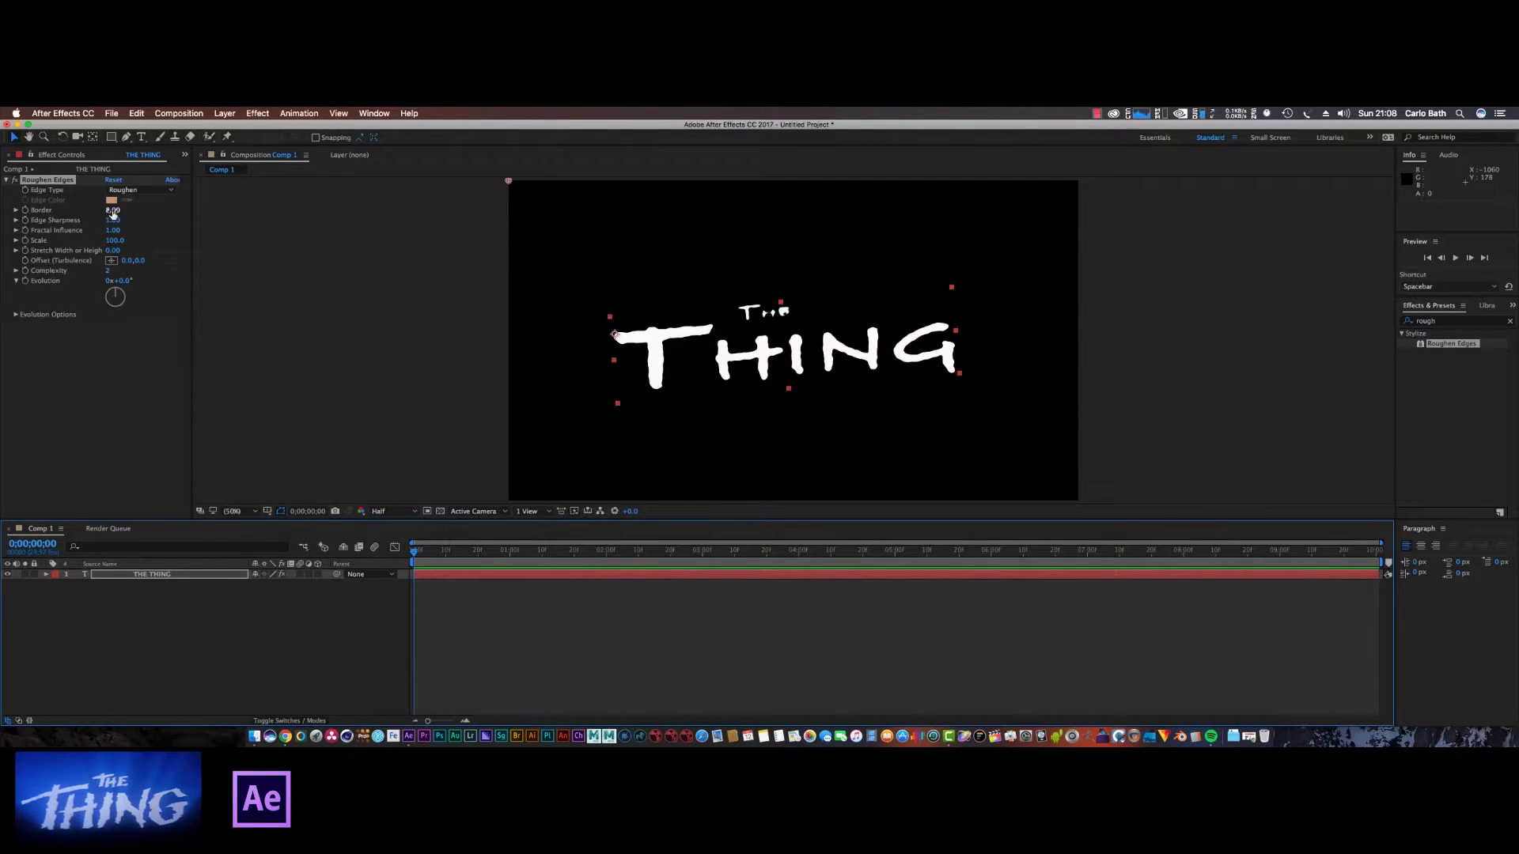
mouse_move(112, 213)
left_mouse_down()
mouse_move(227, 209)
mouse_move(408, 241)
mouse_move(103, 211)
left_mouse_up()
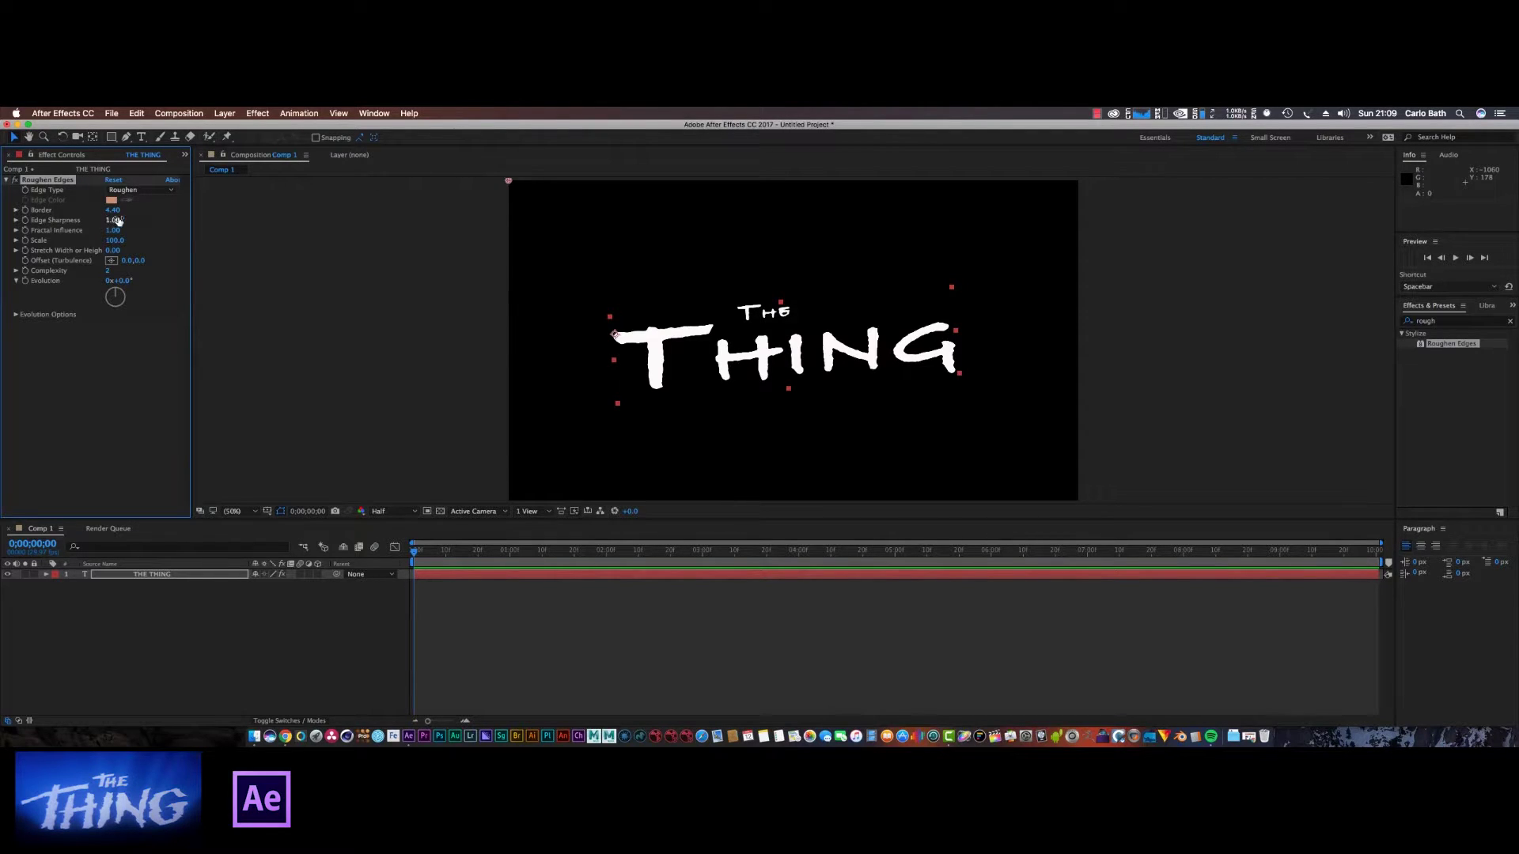
left_click_drag(110, 217, 93, 211)
left_click_drag(416, 554, 577, 556)
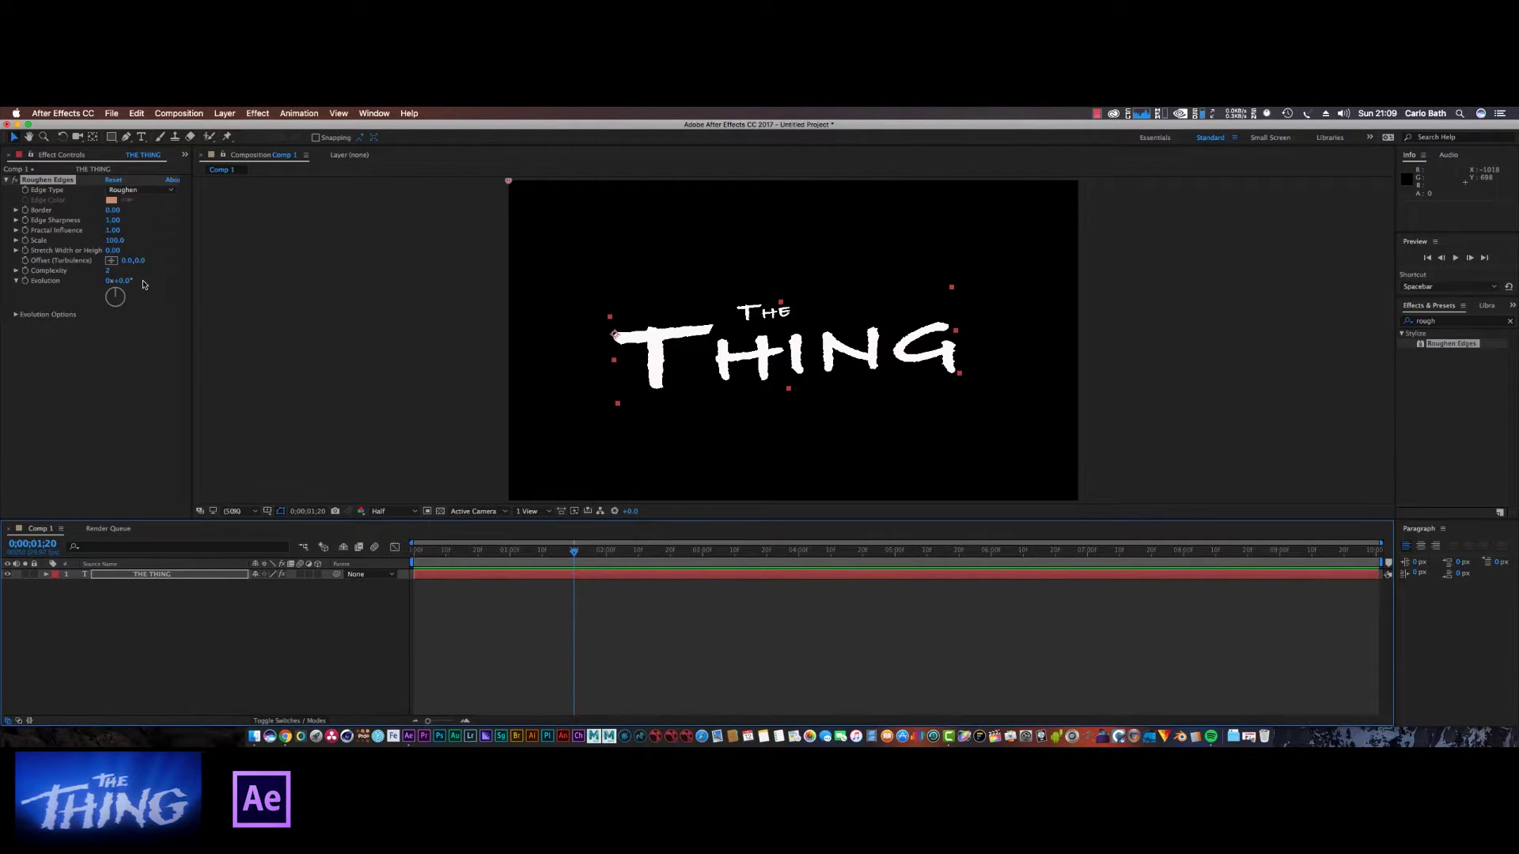
left_click(27, 213)
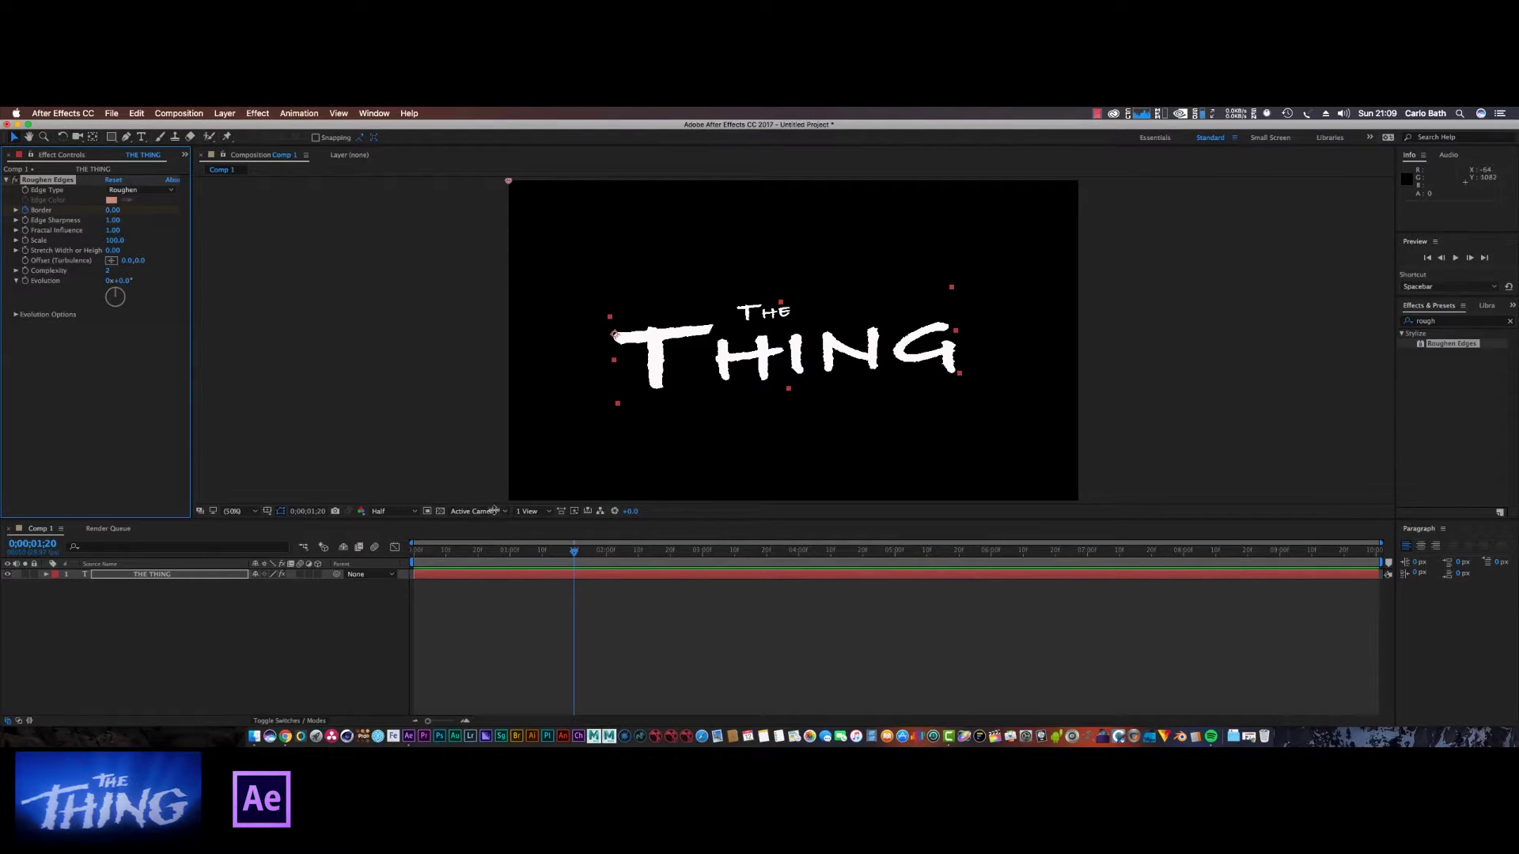
left_click_drag(575, 554, 413, 553)
- Set Edge Sharpness to 0.48 and preview the title forming from specks
left_click(115, 222)
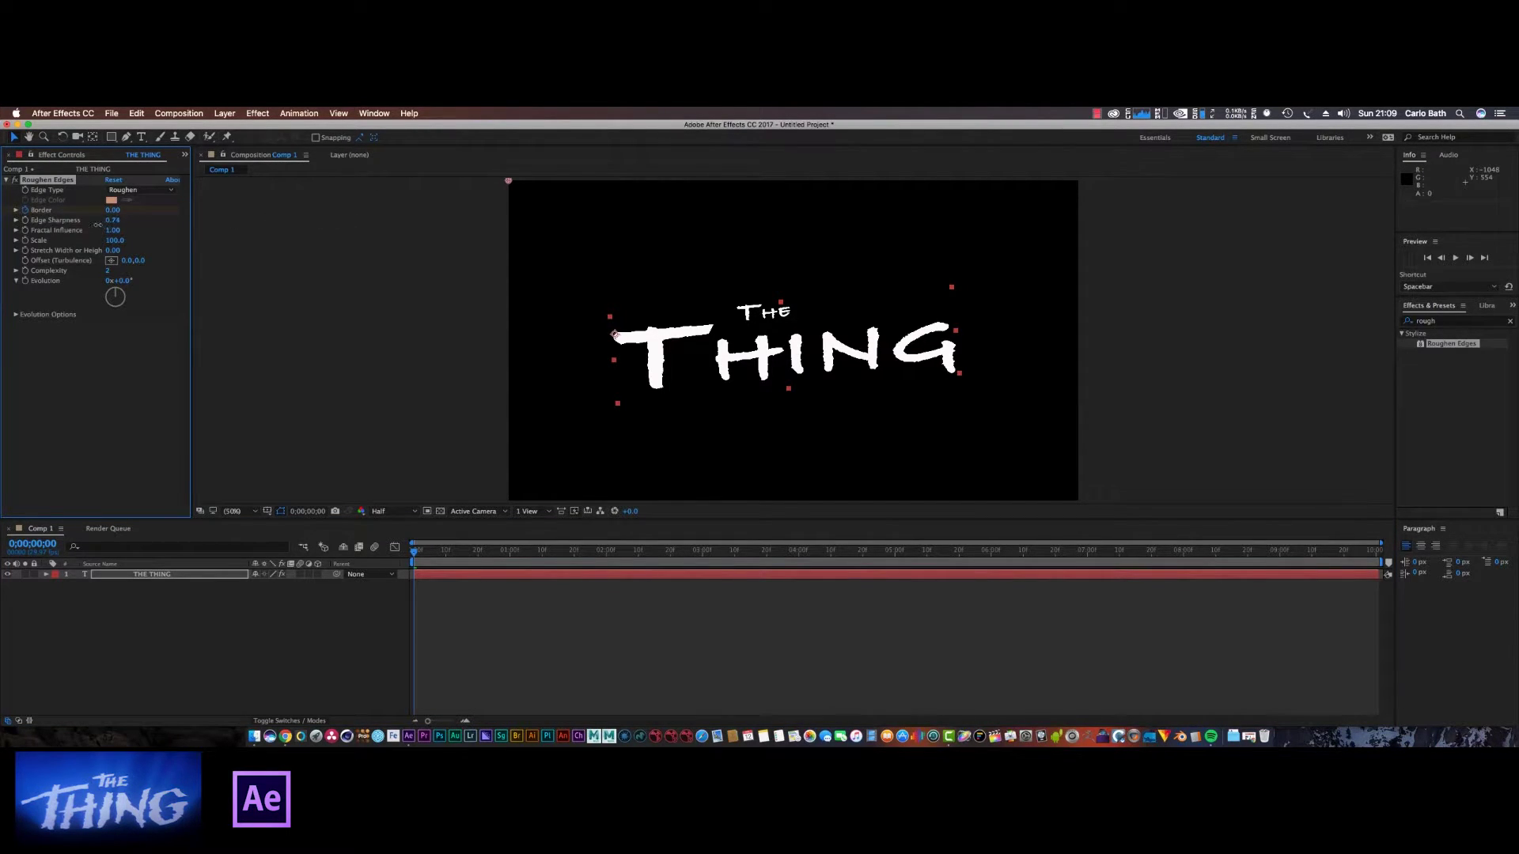
left_click_drag(85, 226, 1121, 223)
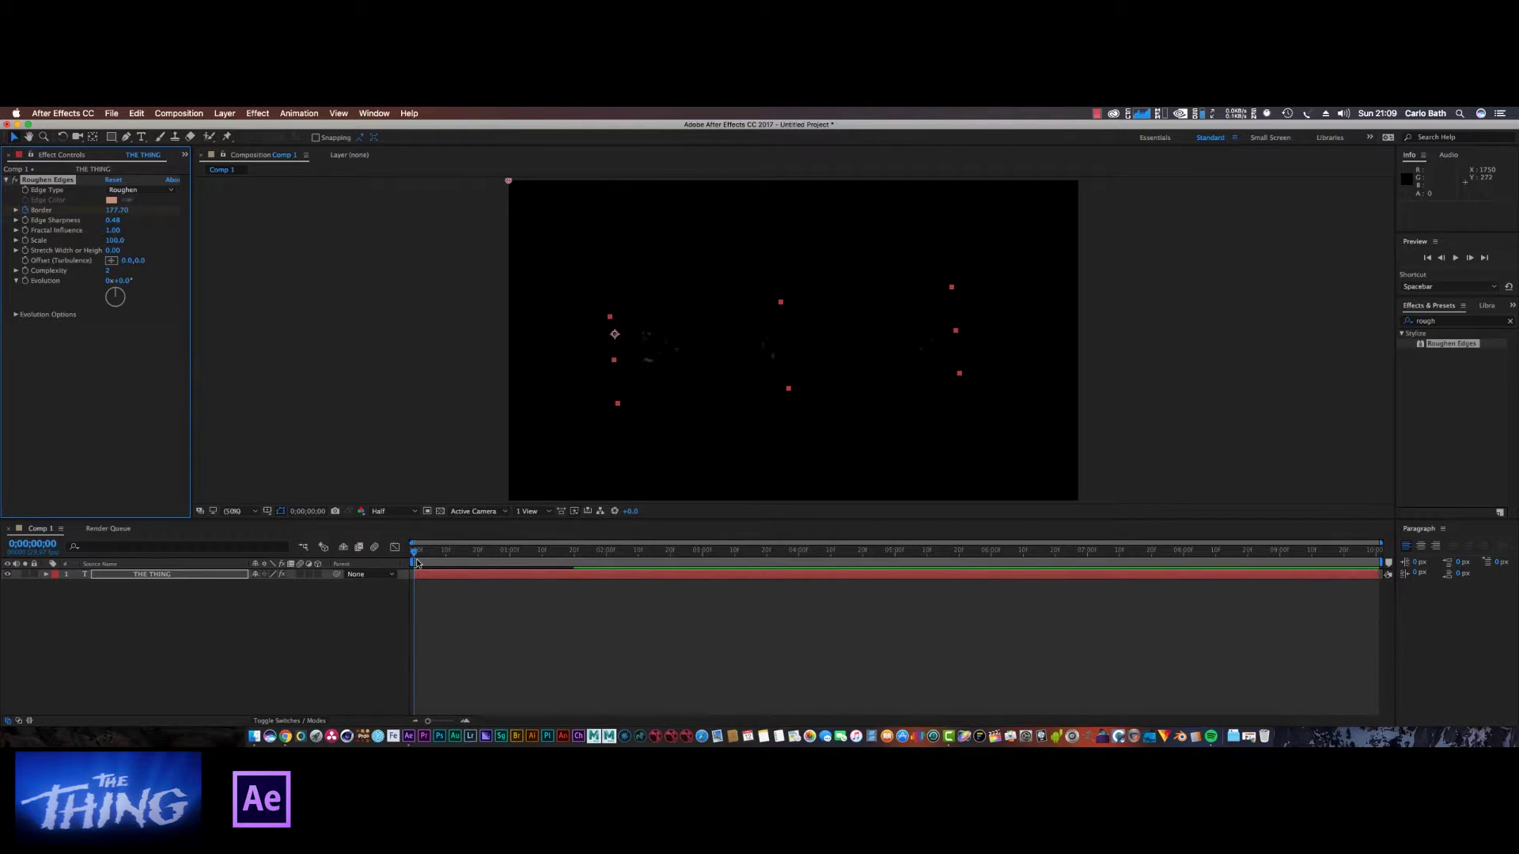
mouse_move(414, 553)
left_mouse_down()
mouse_move(605, 577)
mouse_move(520, 583)
mouse_move(504, 582)
mouse_move(597, 571)
mouse_move(413, 569)
mouse_move(625, 565)
mouse_move(396, 573)
left_mouse_up()
key("space")
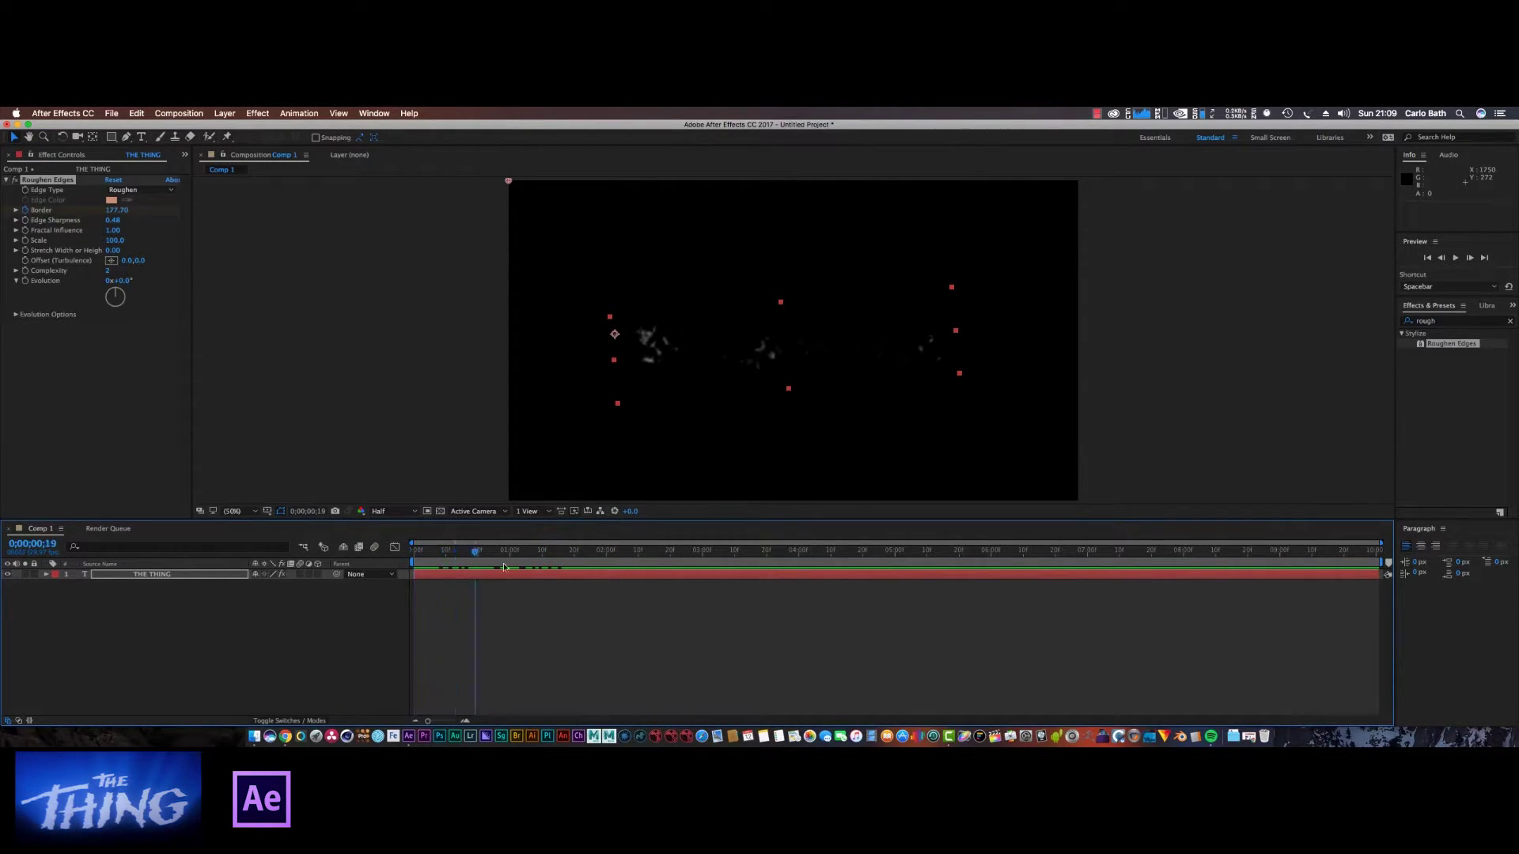
key("space")
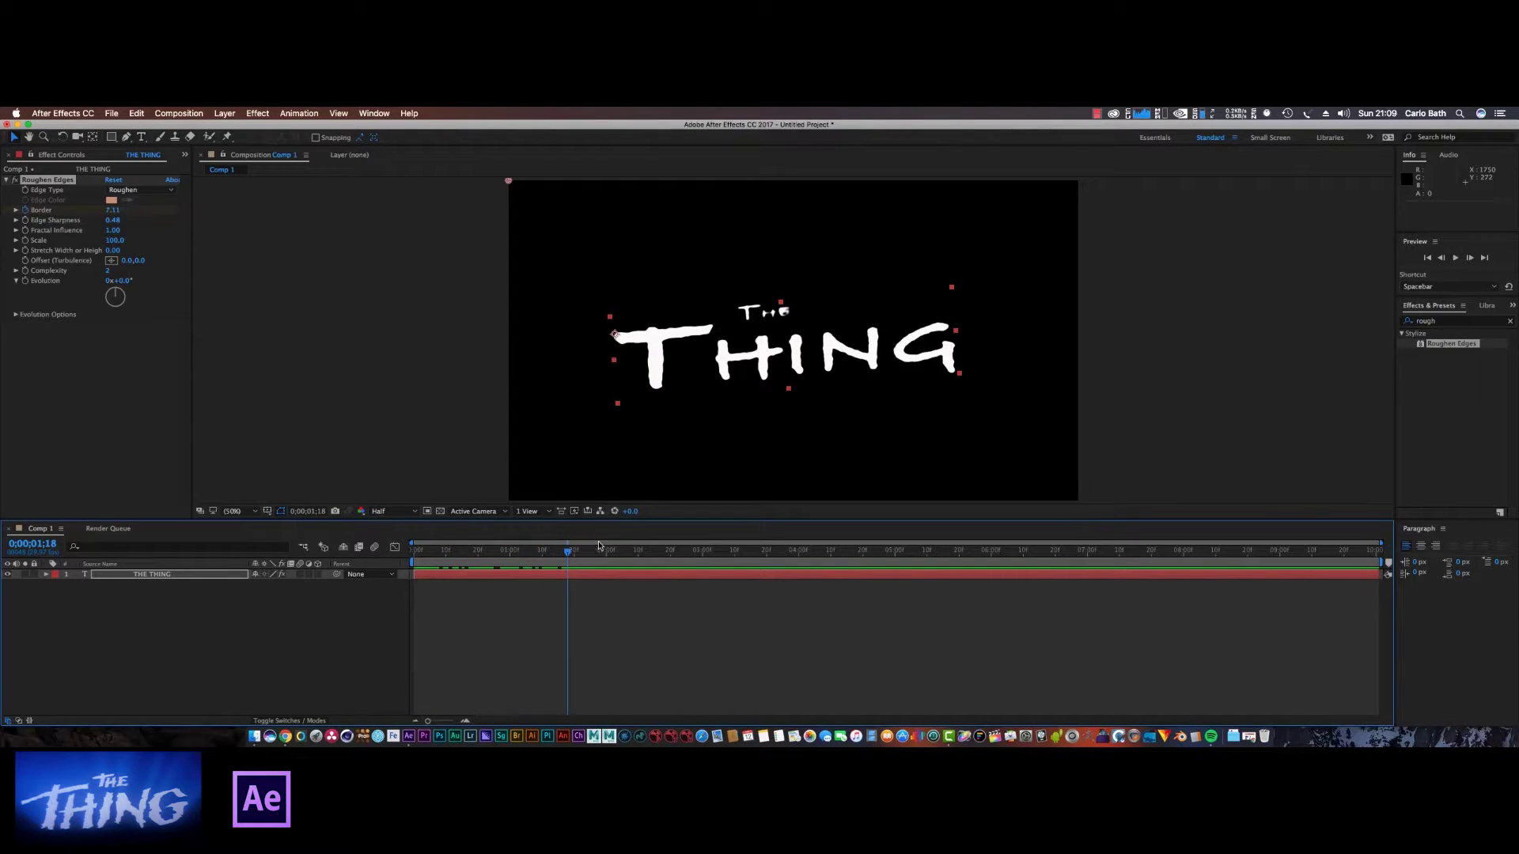
left_click(1448, 321)
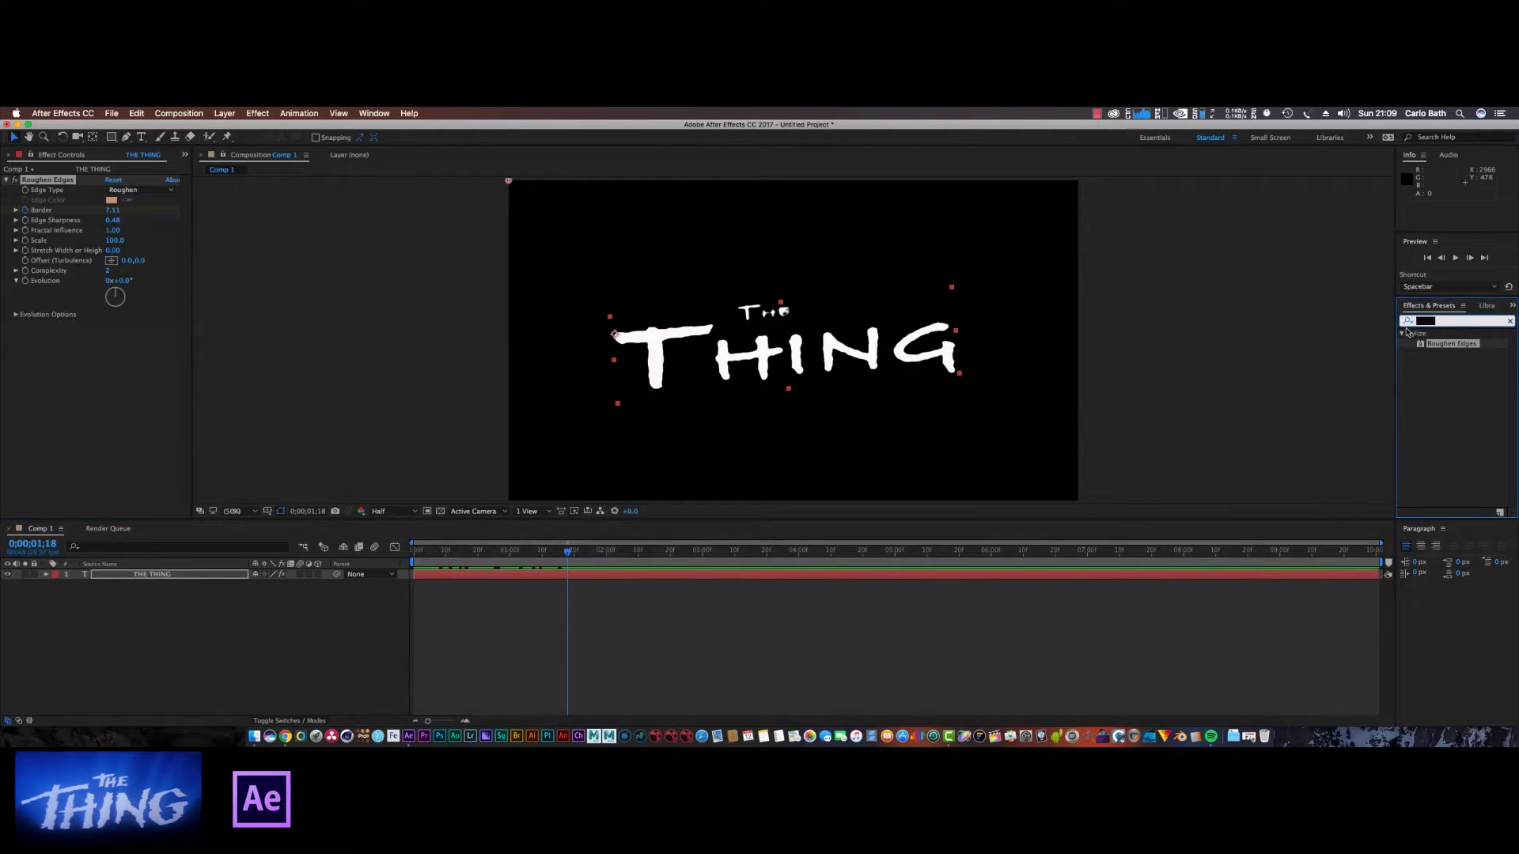
- Apply CC Light Burst 2.5 to the title and preview the animation
type("cc ligh")
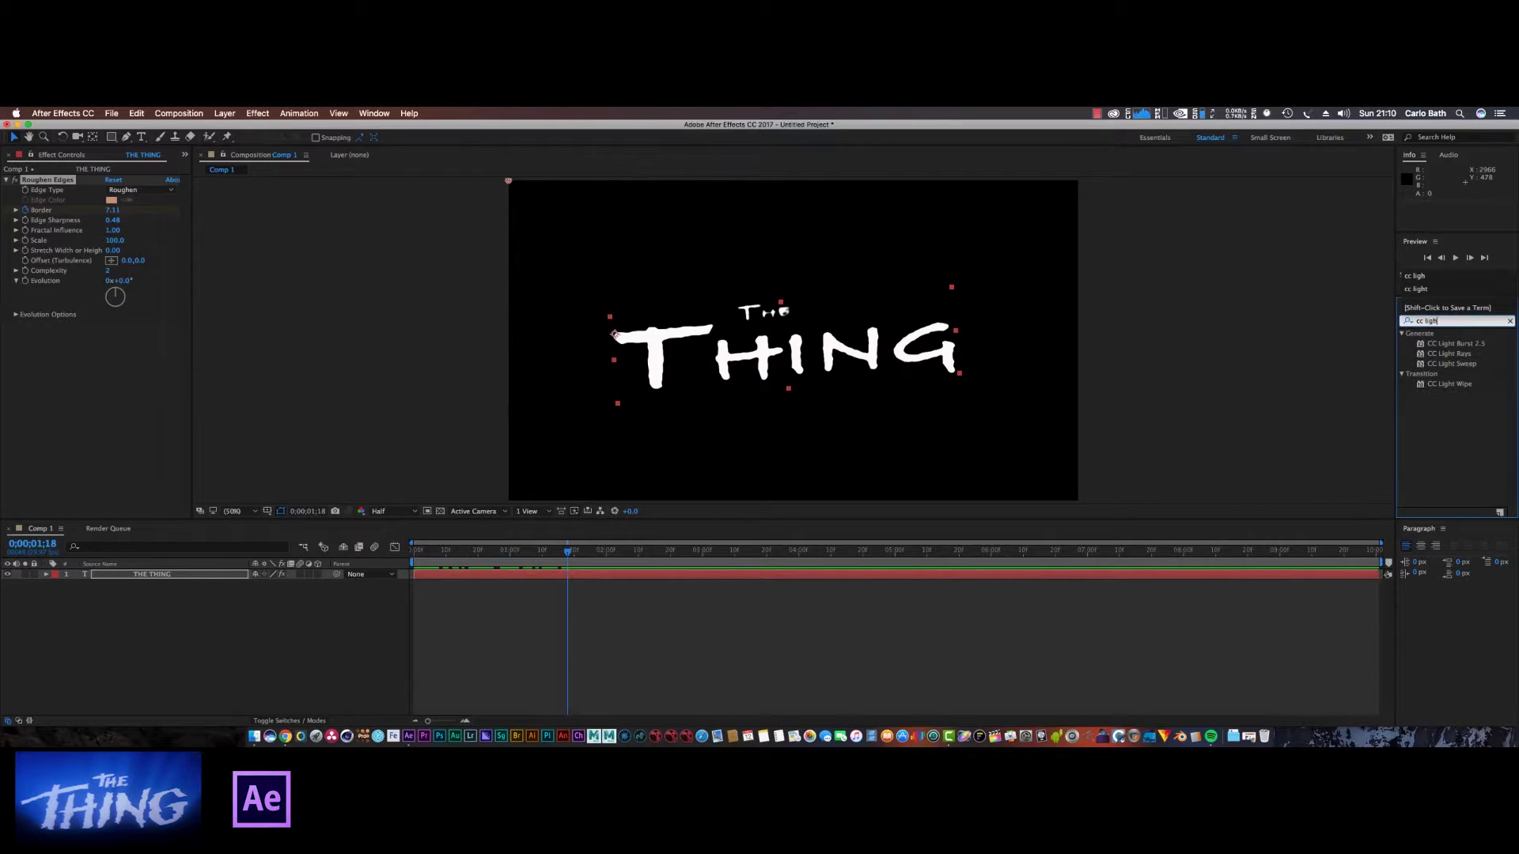
left_click_drag(1460, 345, 818, 359)
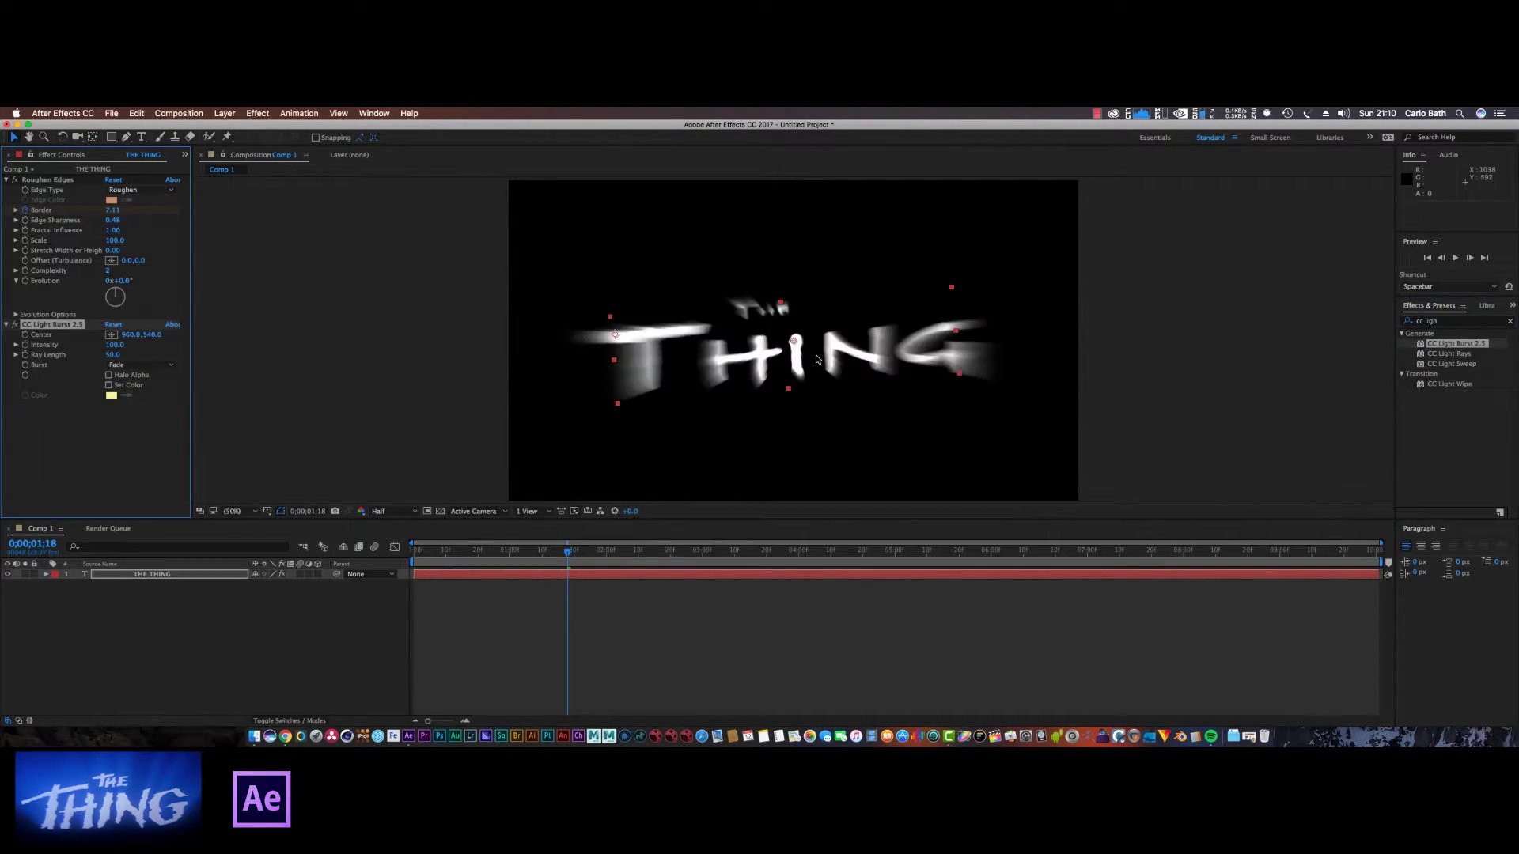
left_click_drag(568, 556, 416, 550)
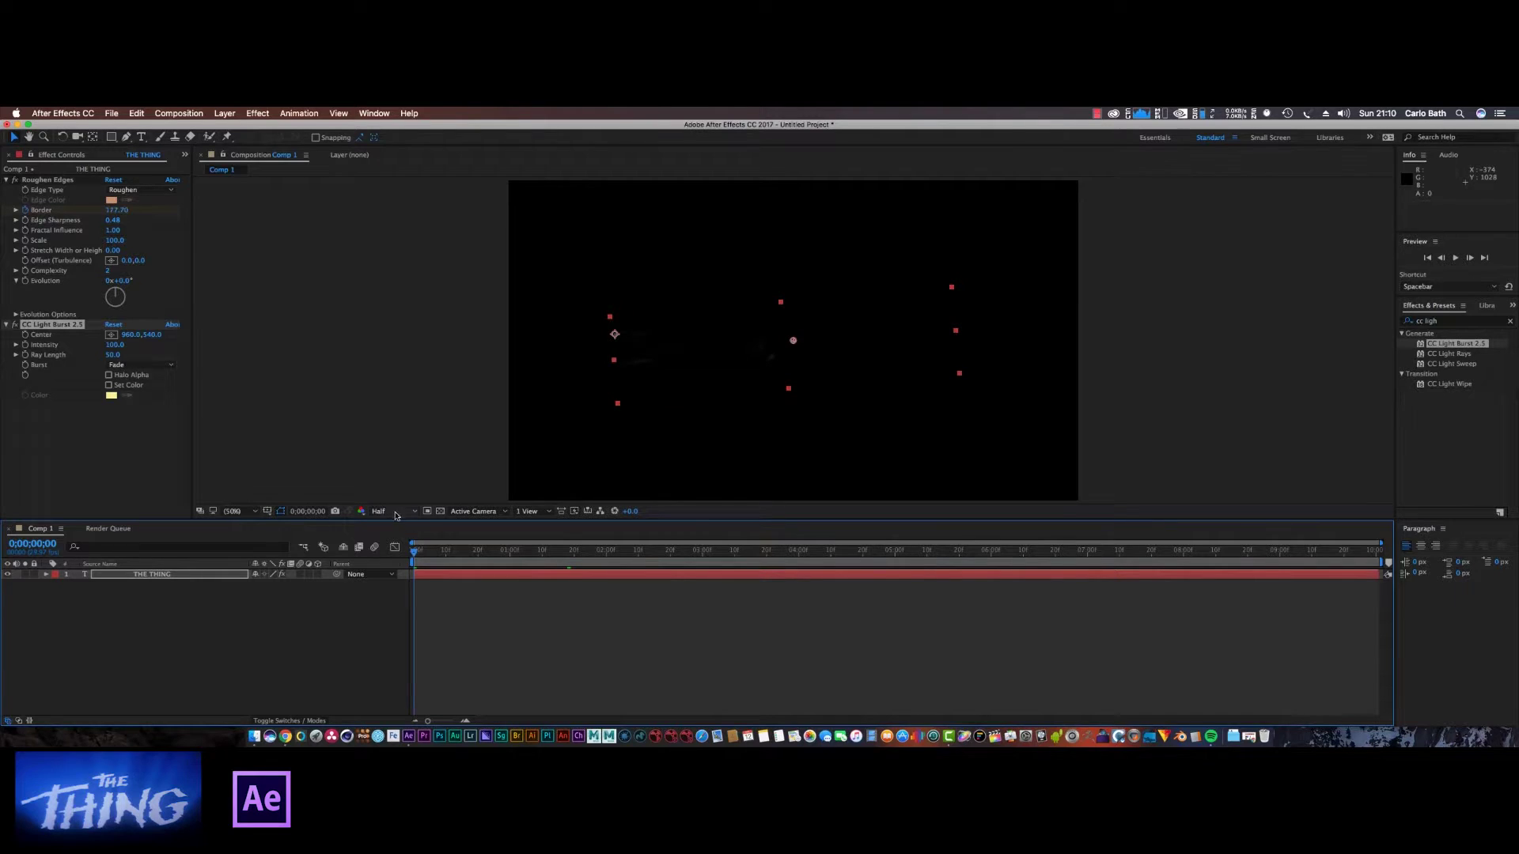
left_click(1455, 259)
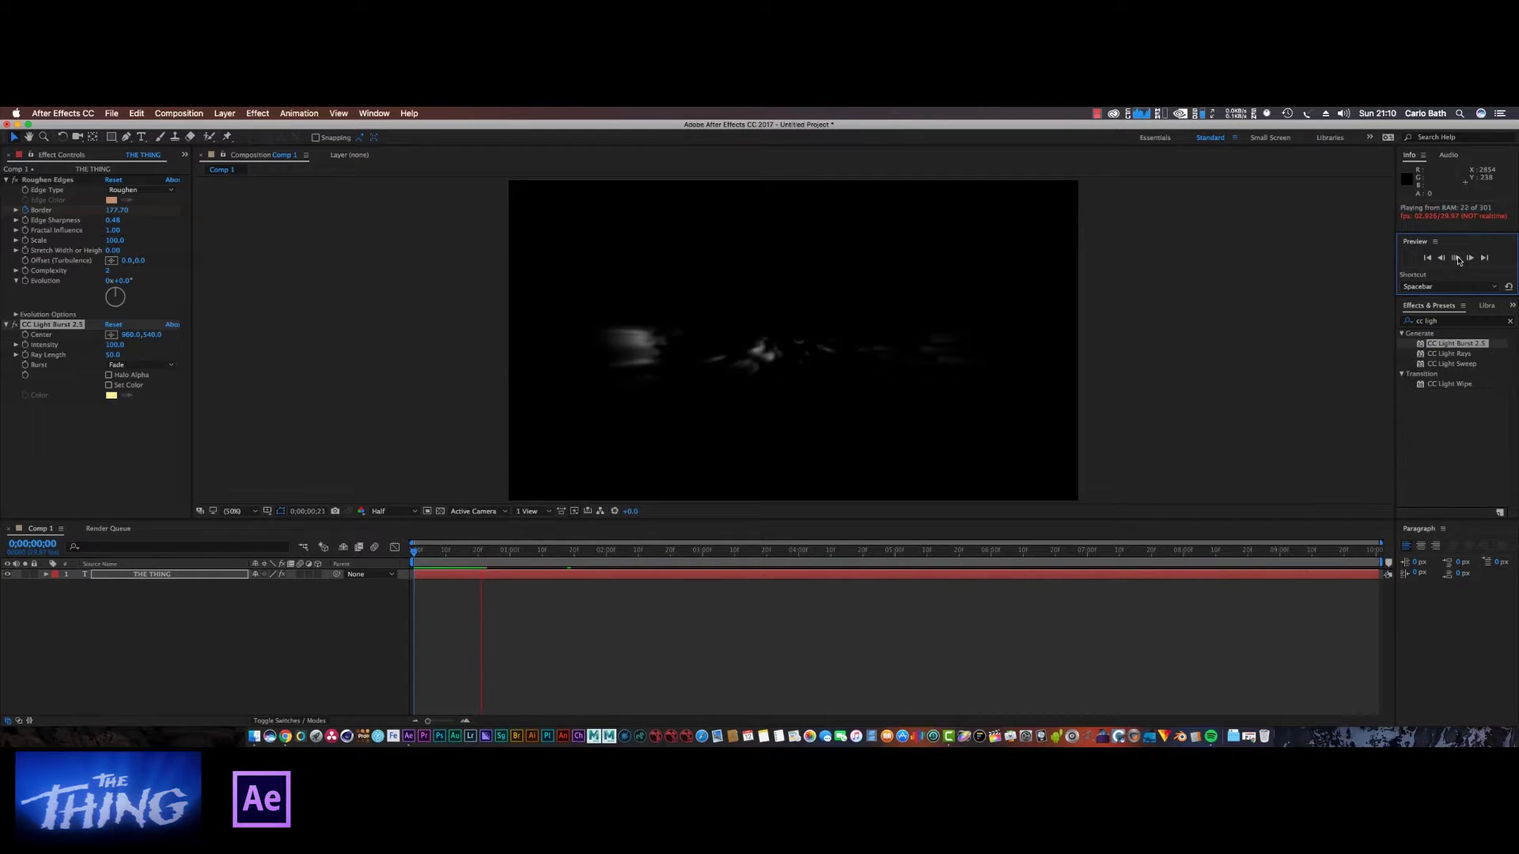
left_click(1457, 257)
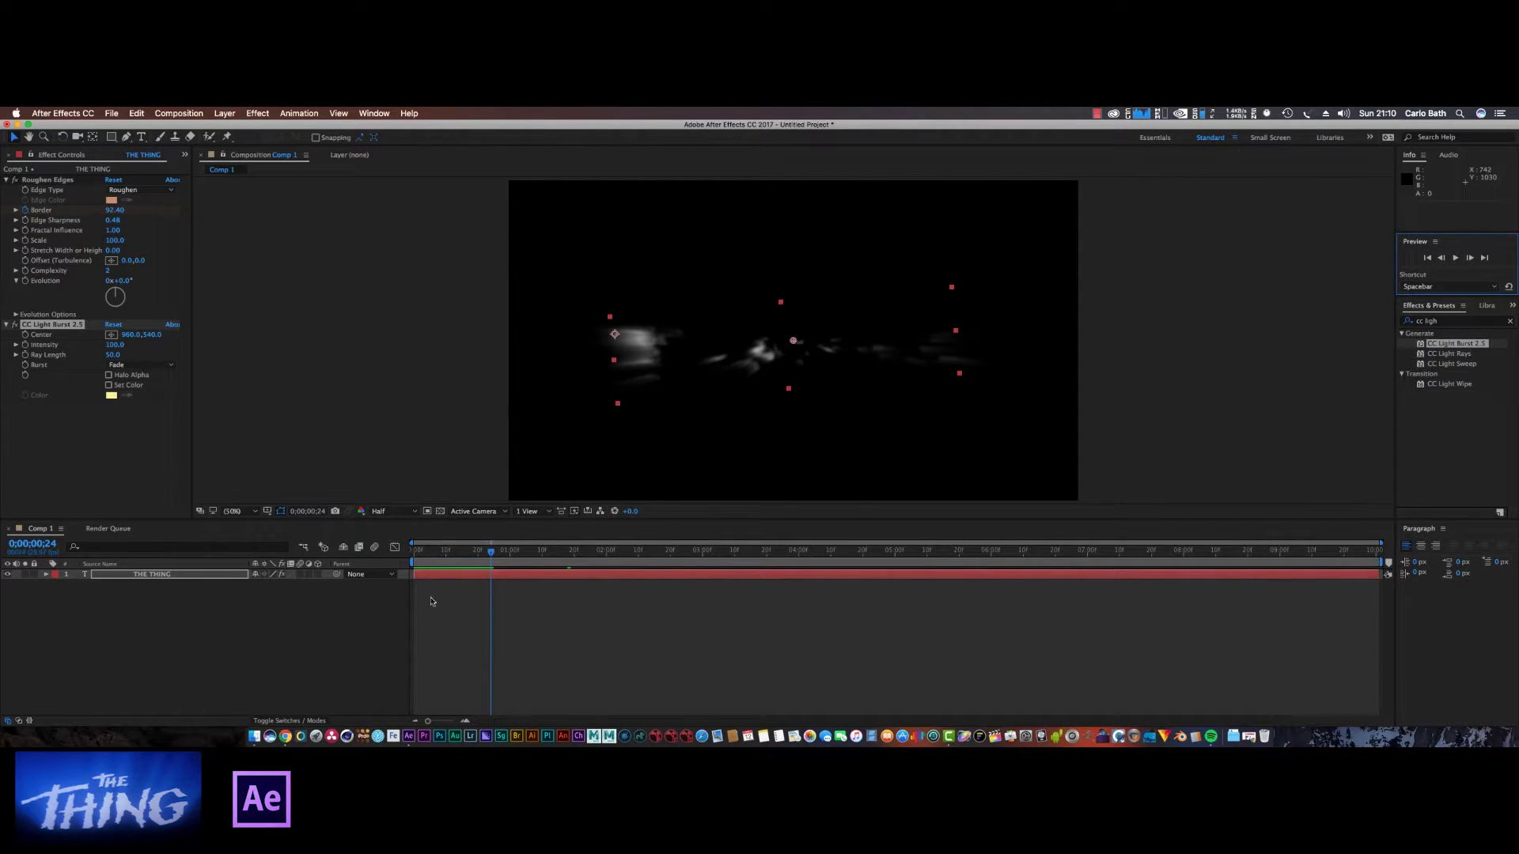
- End the work area at 0;00;01;20 and trim the comp to the work area
left_click_drag(492, 554, 576, 548)
left_click_drag(1380, 563, 578, 564)
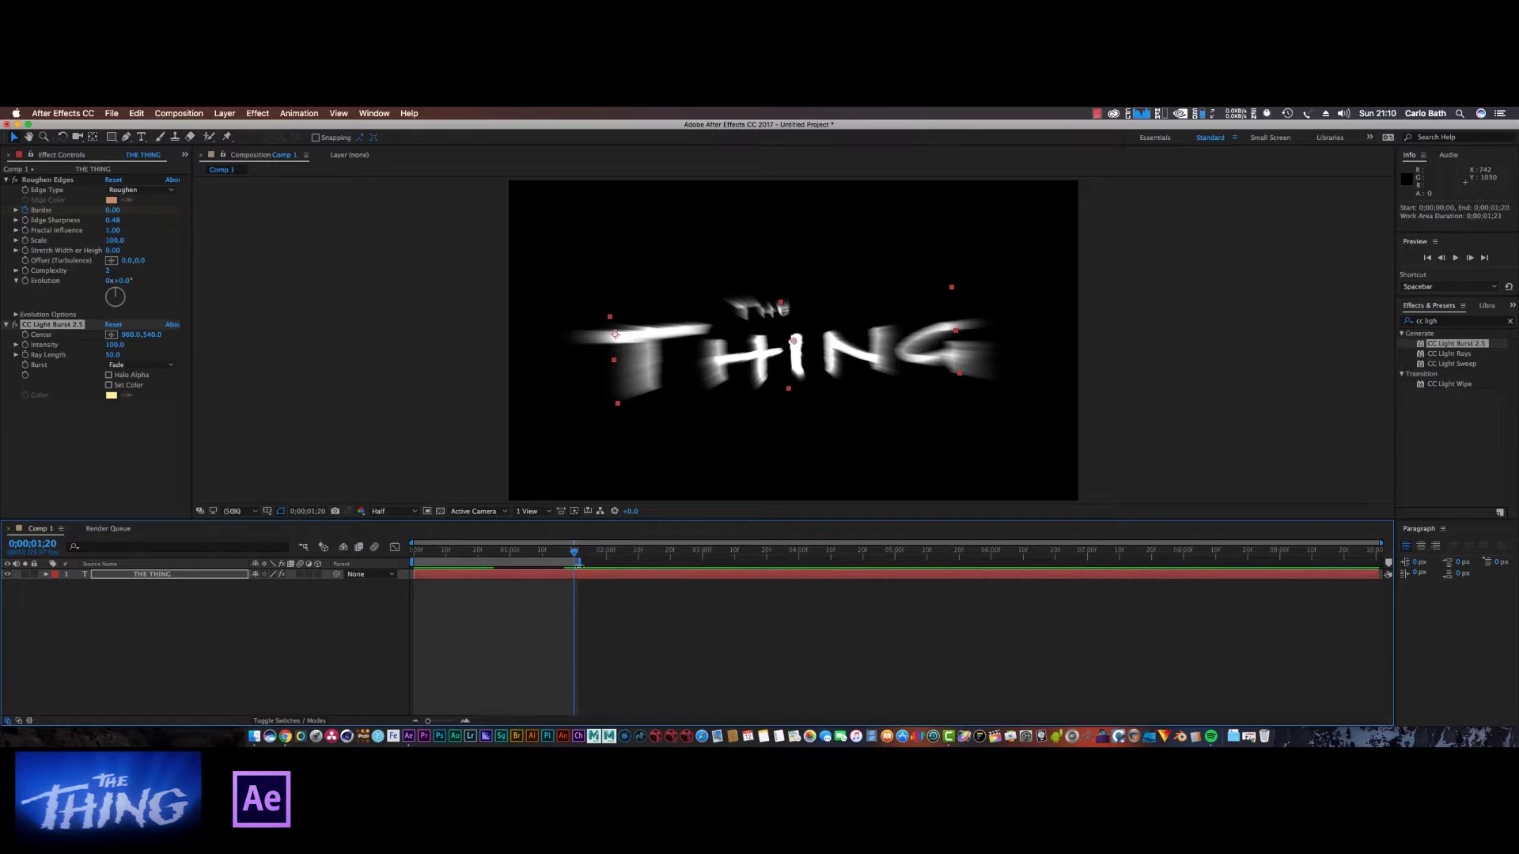
right_click(544, 561)
left_click(584, 600)
left_click(415, 552)
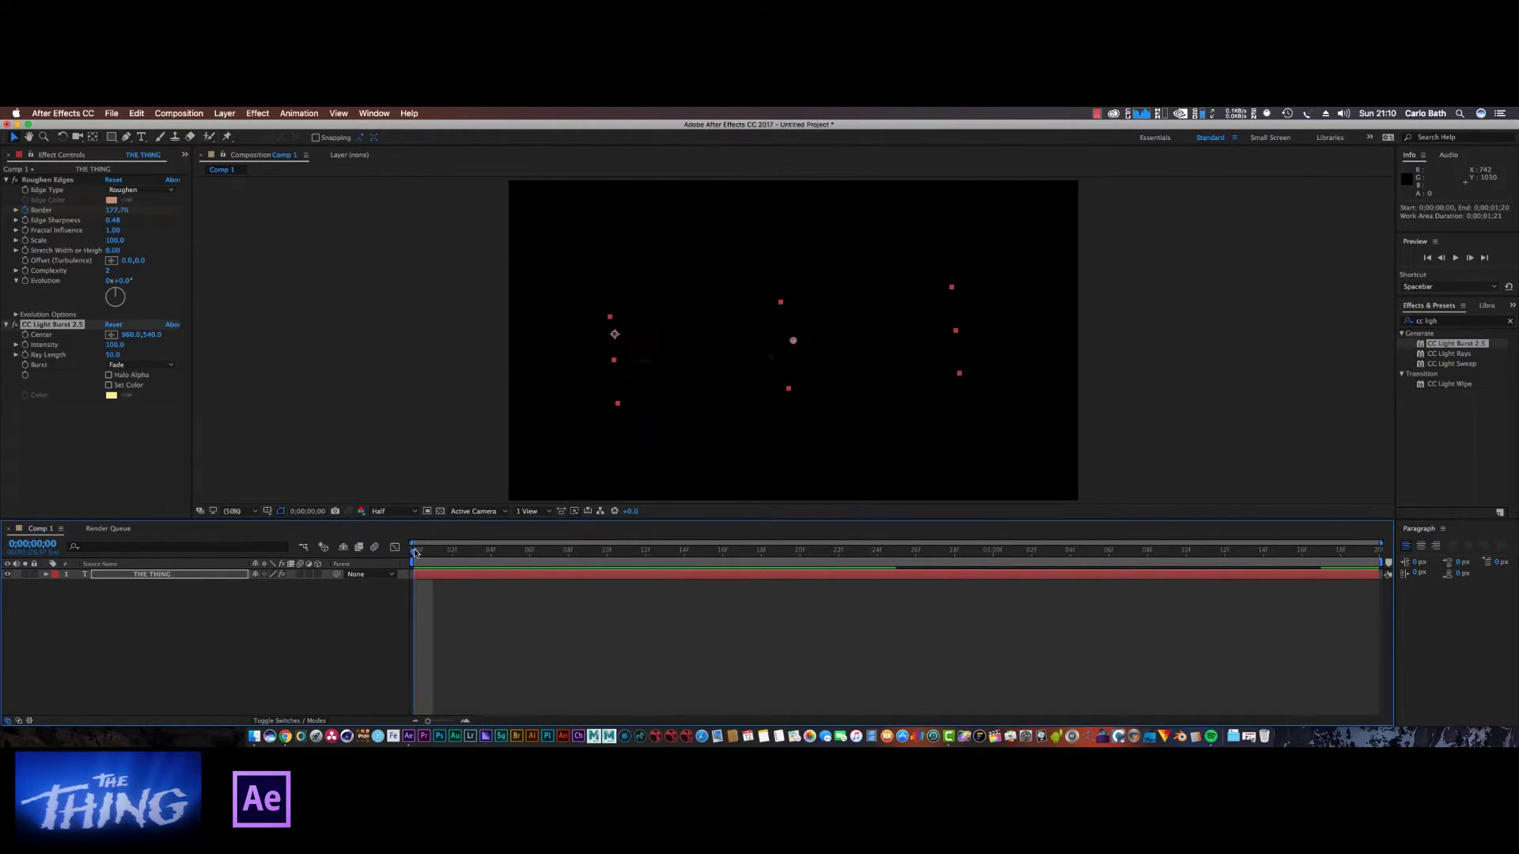
left_click_drag(423, 554, 1193, 562)
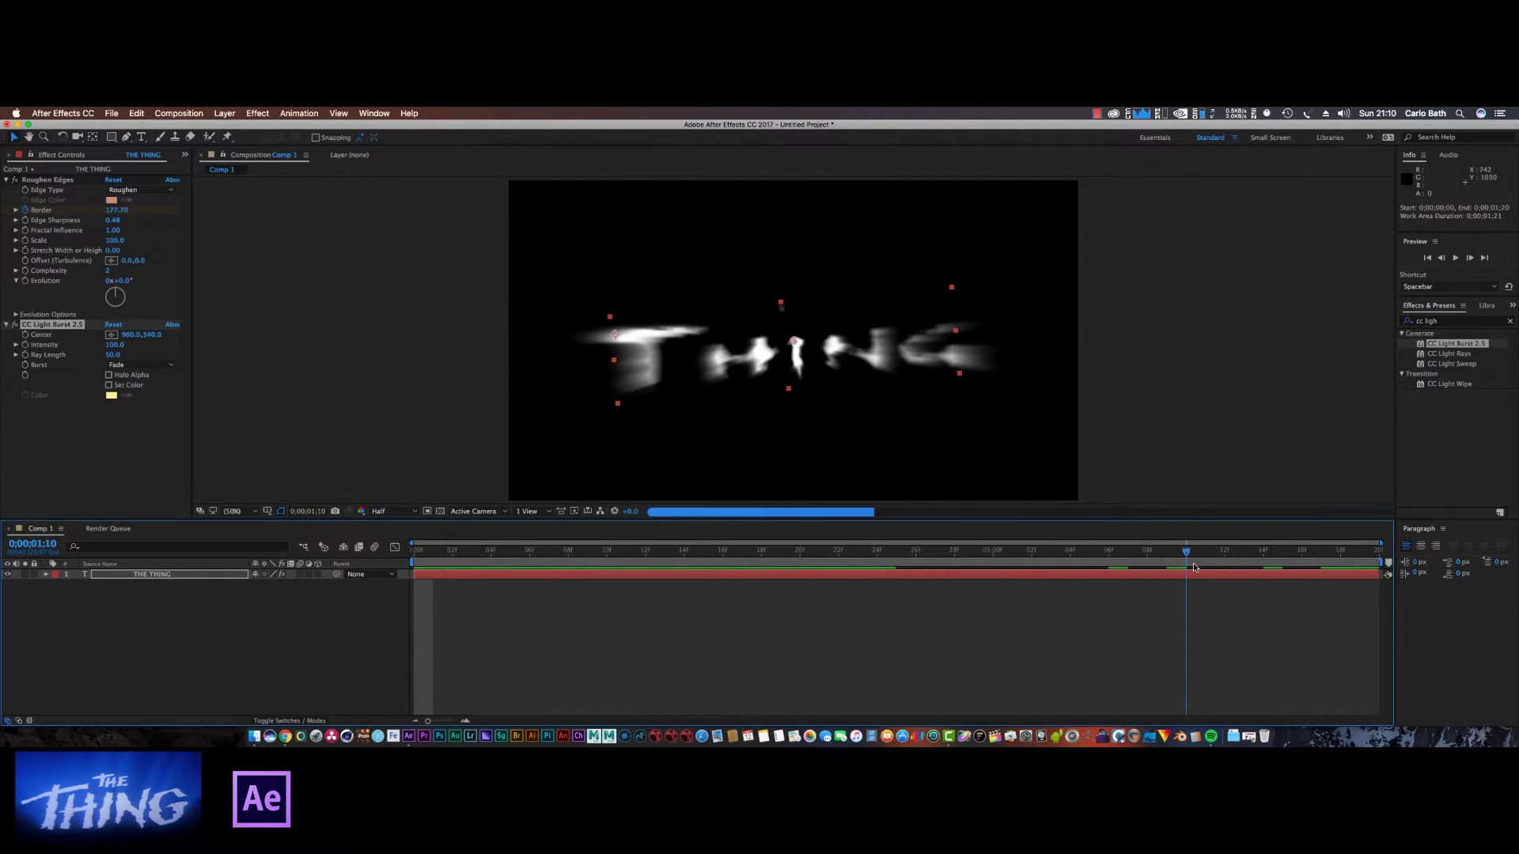
- Turn on Set Color for CC Light Burst and pick a deep blue burst colour
left_click(111, 399)
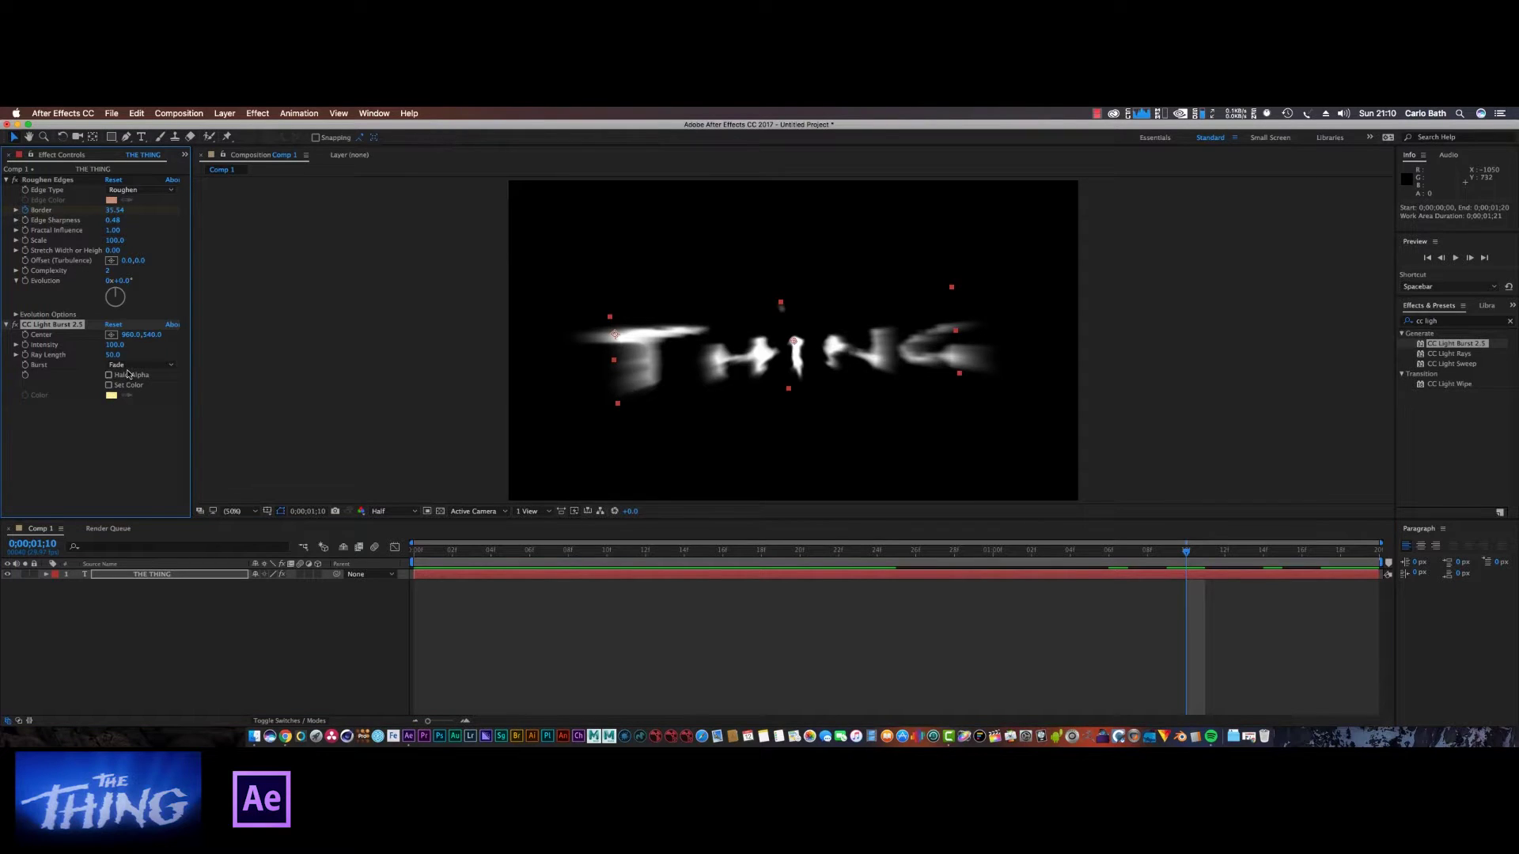
left_click(108, 386)
left_click(111, 395)
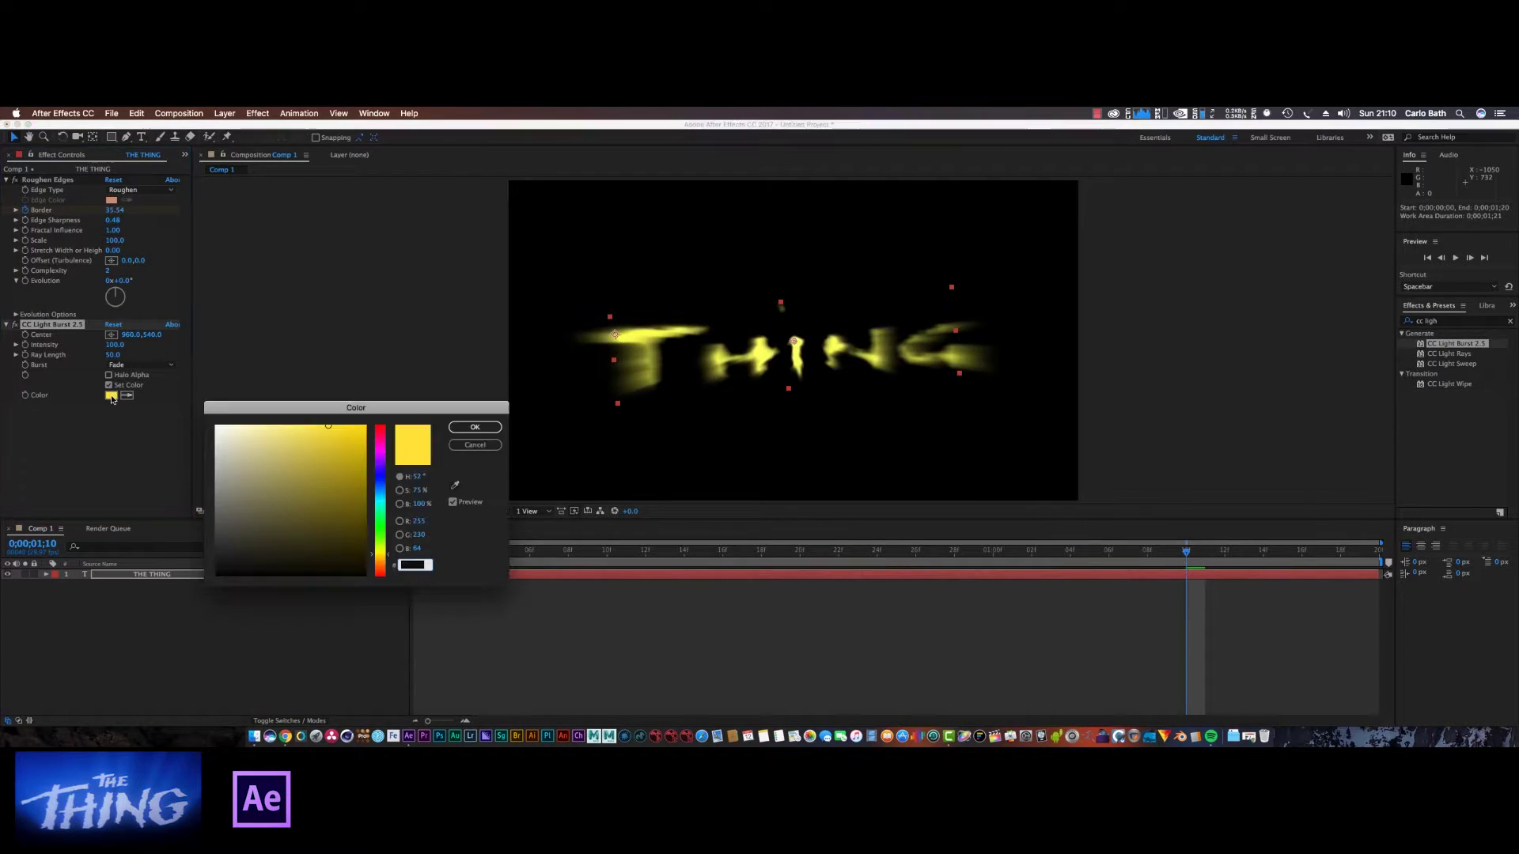
mouse_move(382, 499)
left_mouse_down()
mouse_move(357, 446)
mouse_move(377, 485)
mouse_move(352, 473)
left_mouse_up()
left_click(352, 458)
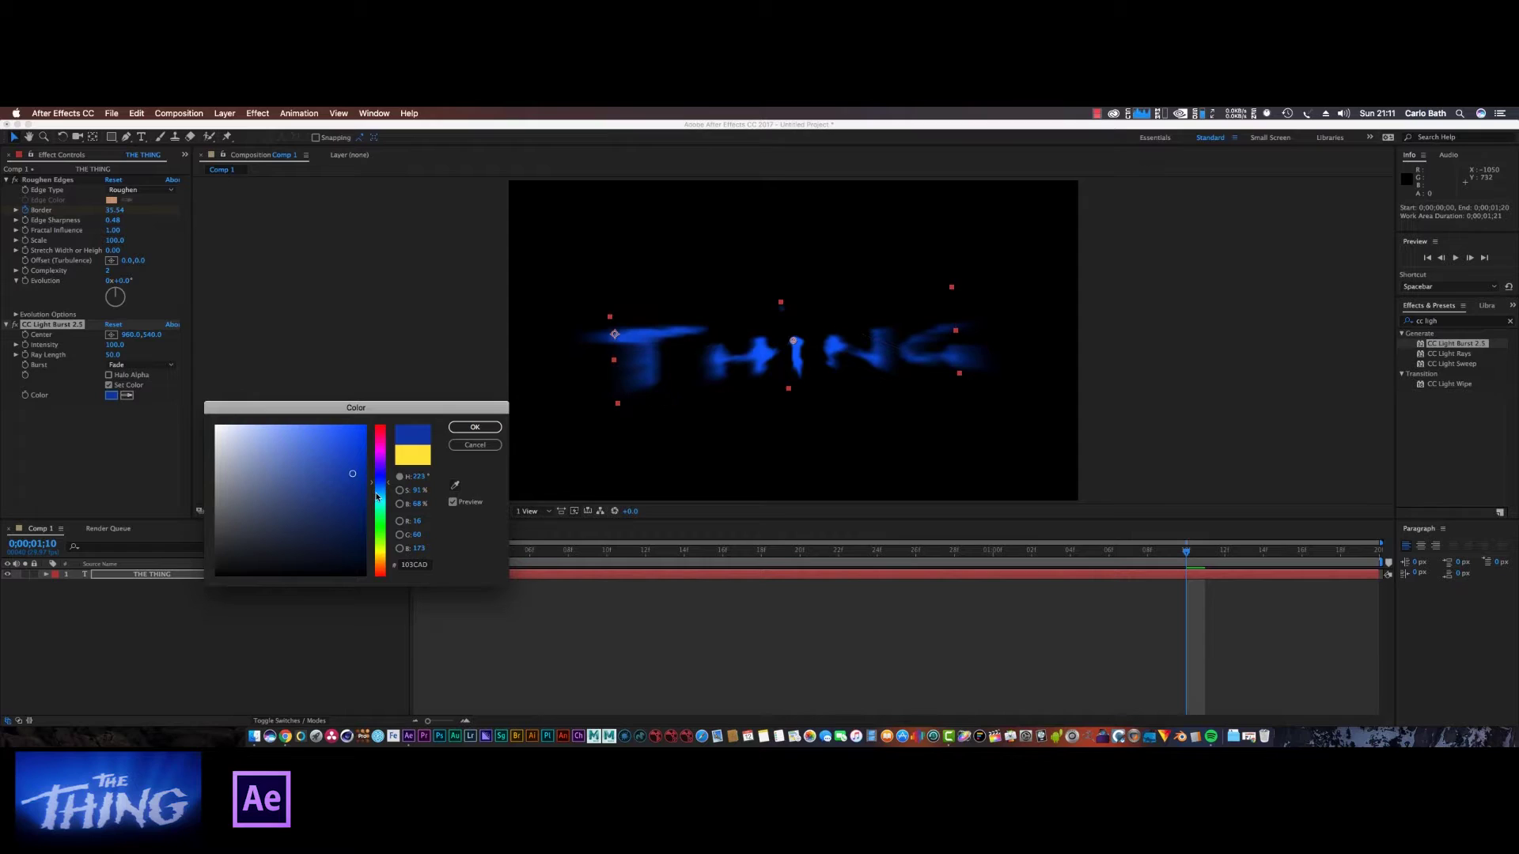
left_click(379, 495)
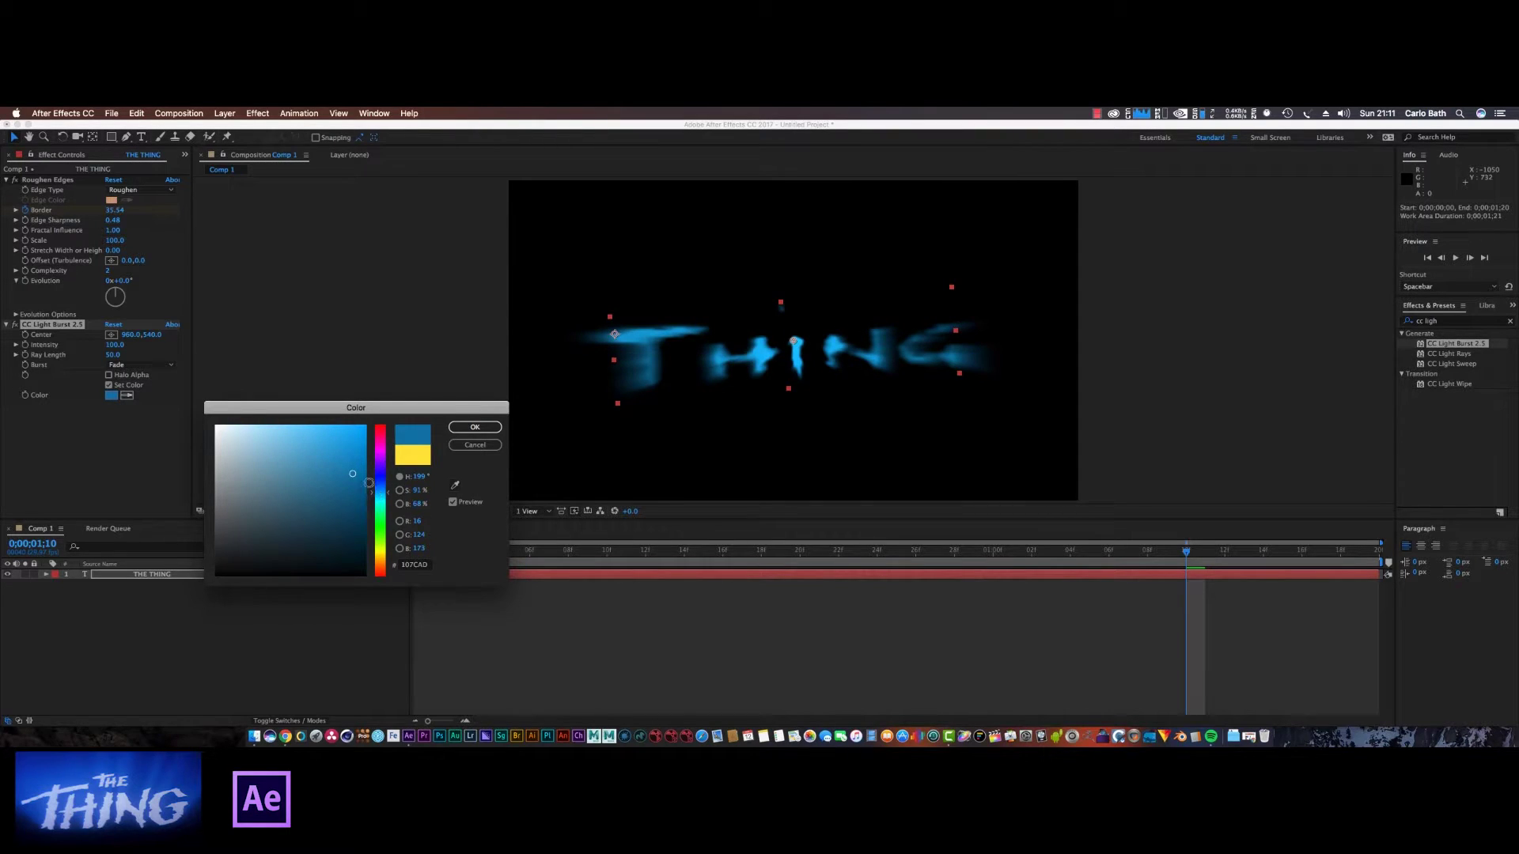
left_click_drag(358, 472, 372, 485)
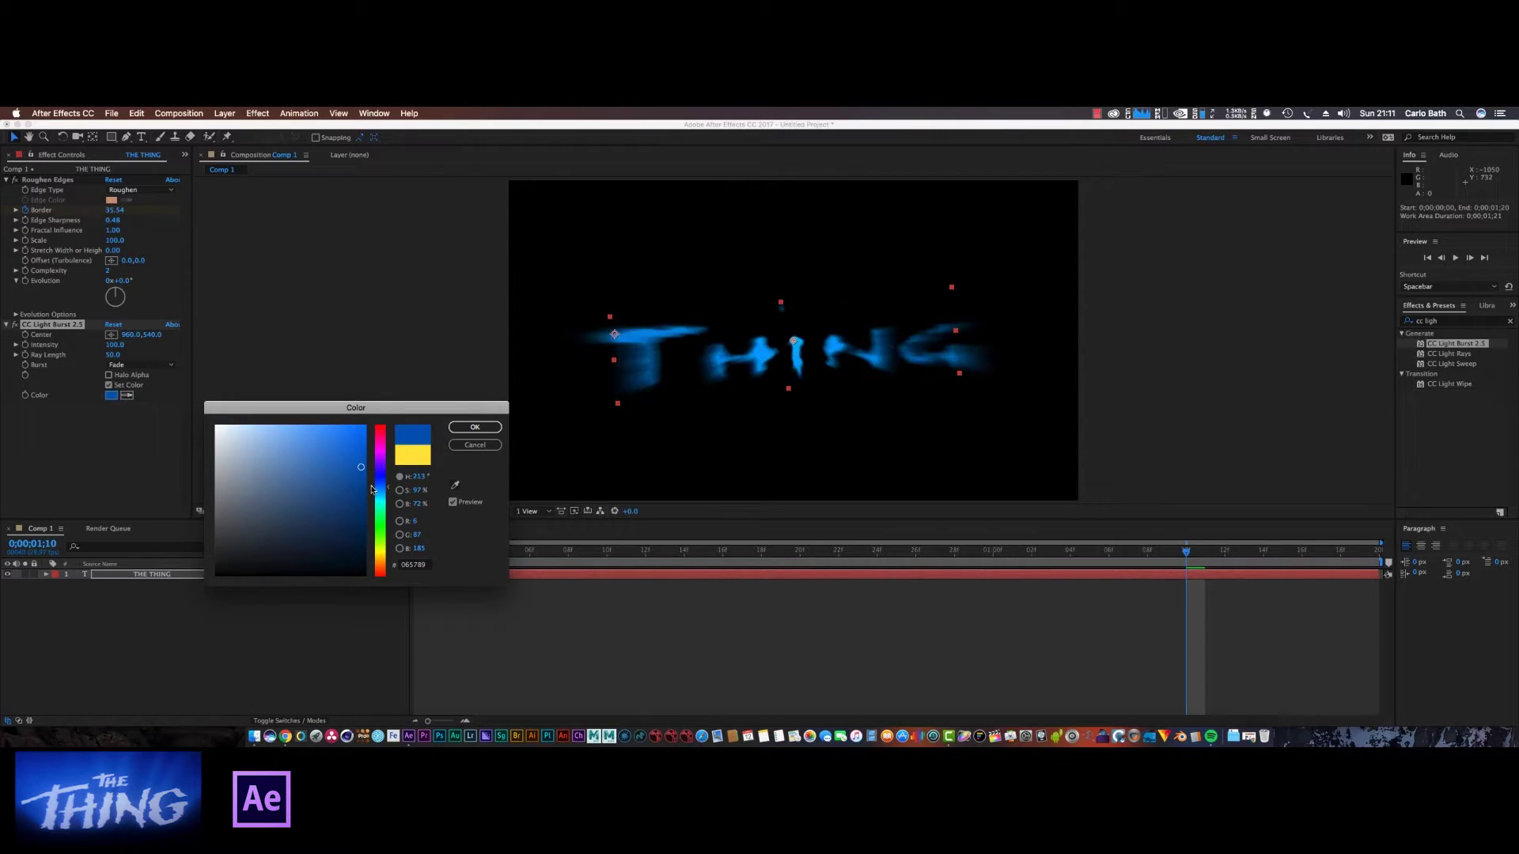
left_click(474, 427)
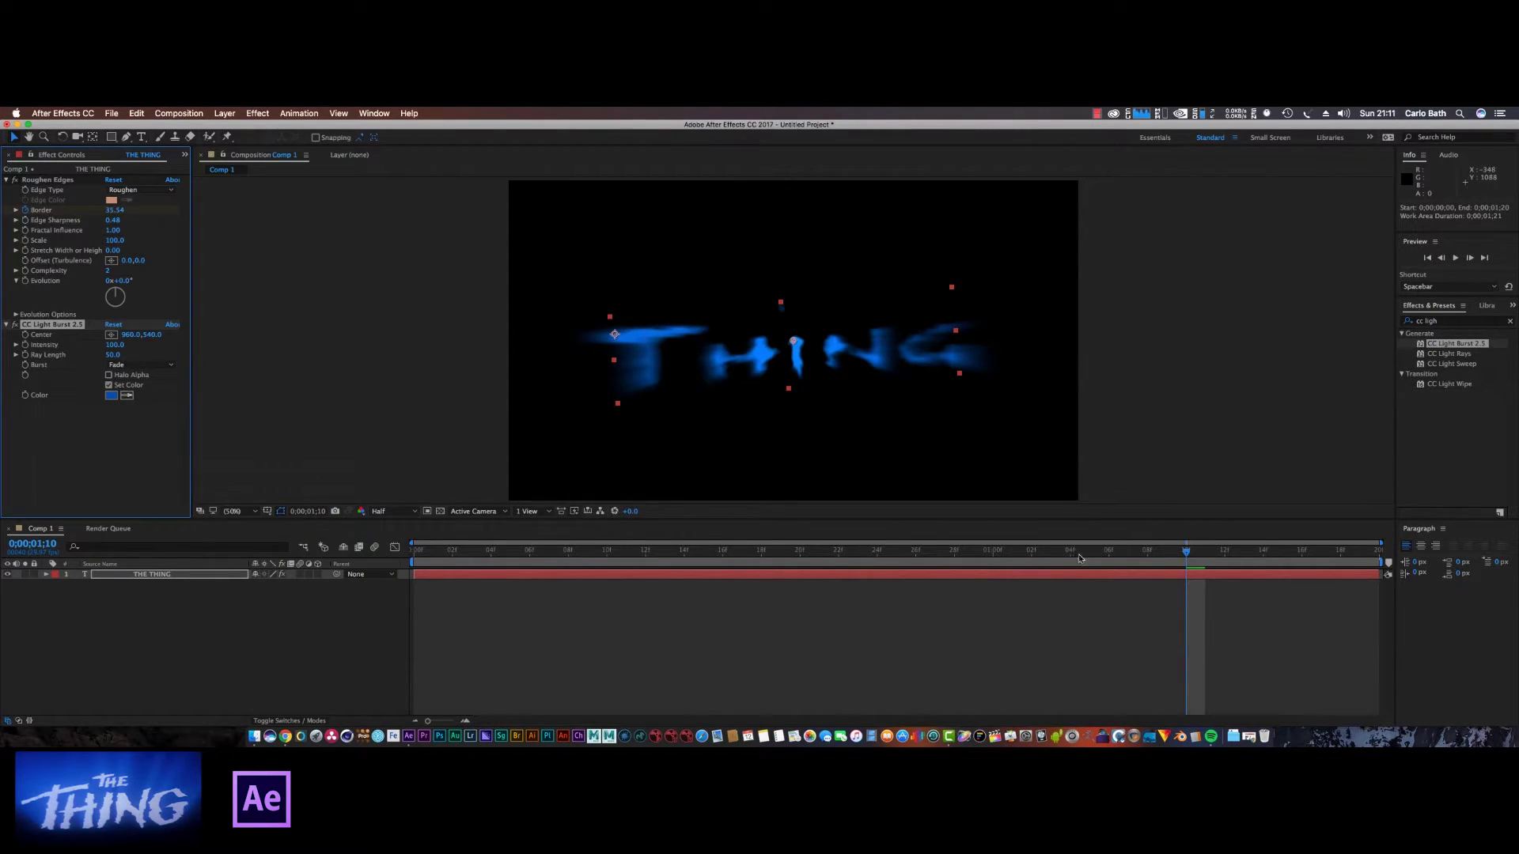
- Preview the blue light-burst title animation from the start
key("space")
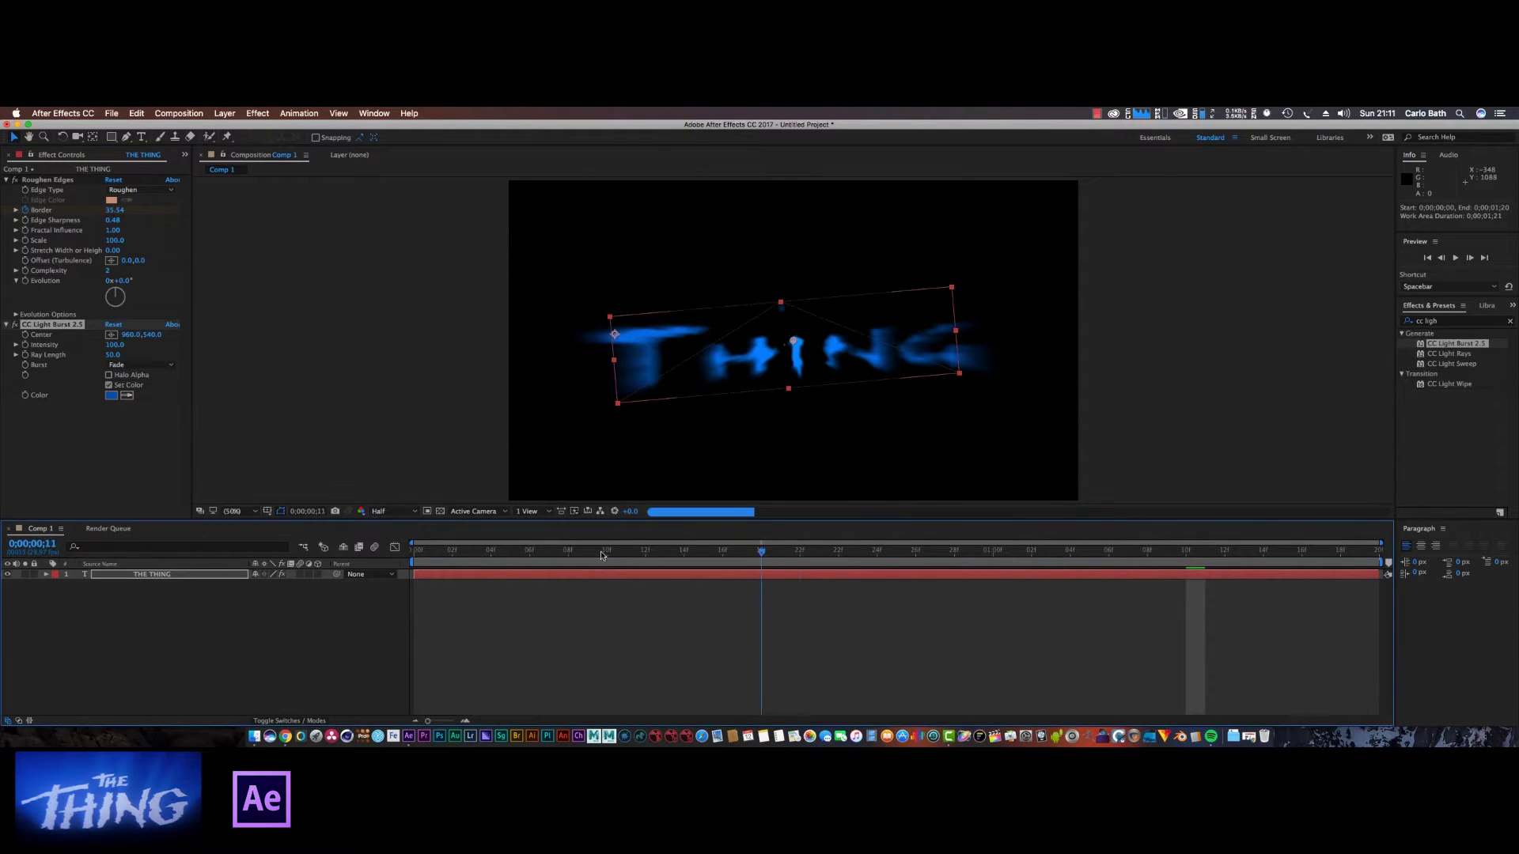
left_click(1456, 259)
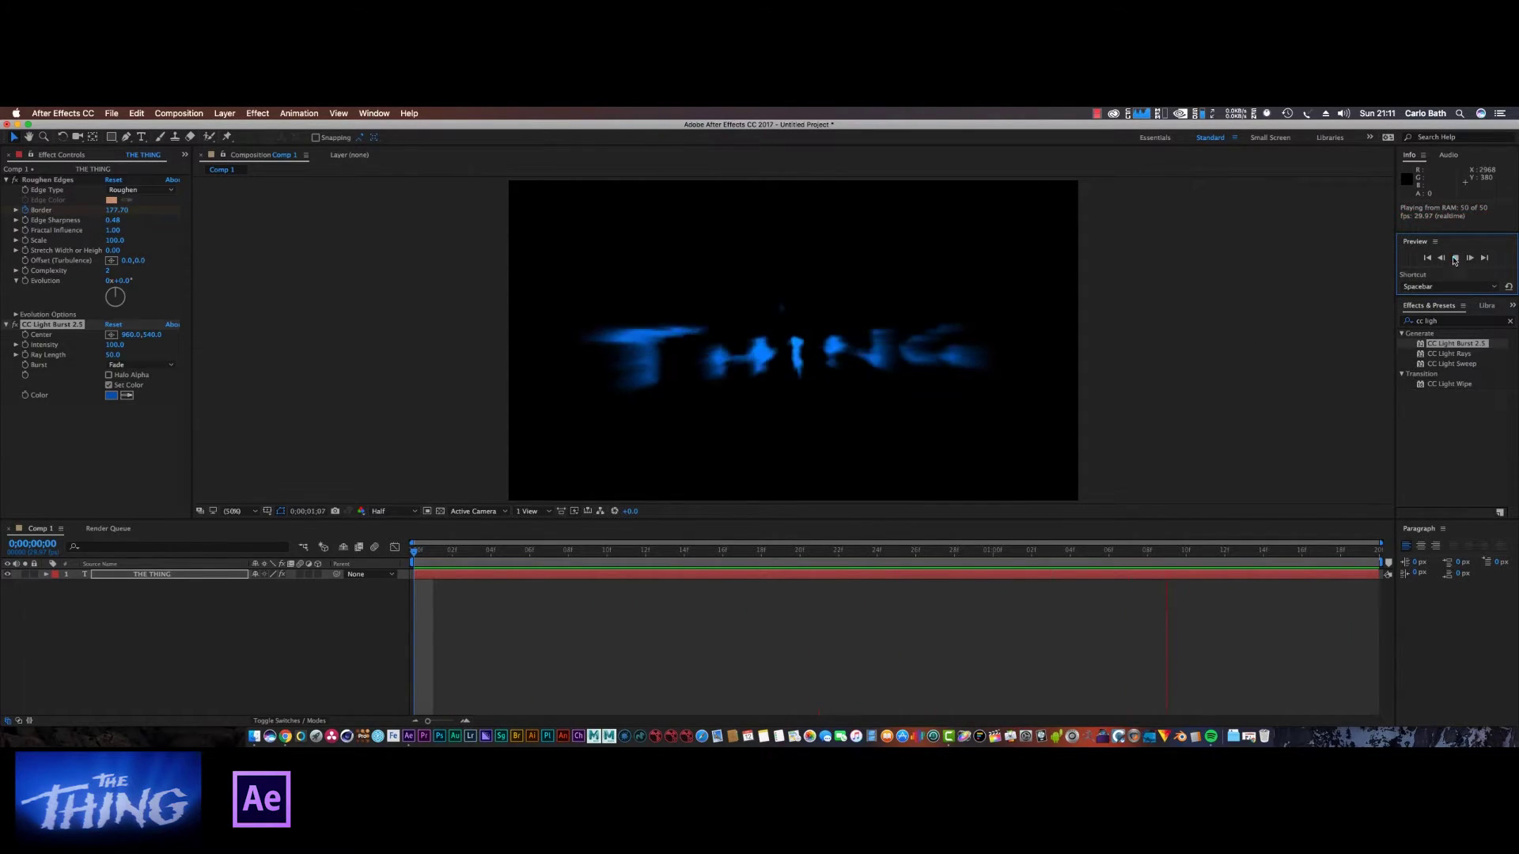
key("space")
left_click(434, 551)
key("space")
key("space")
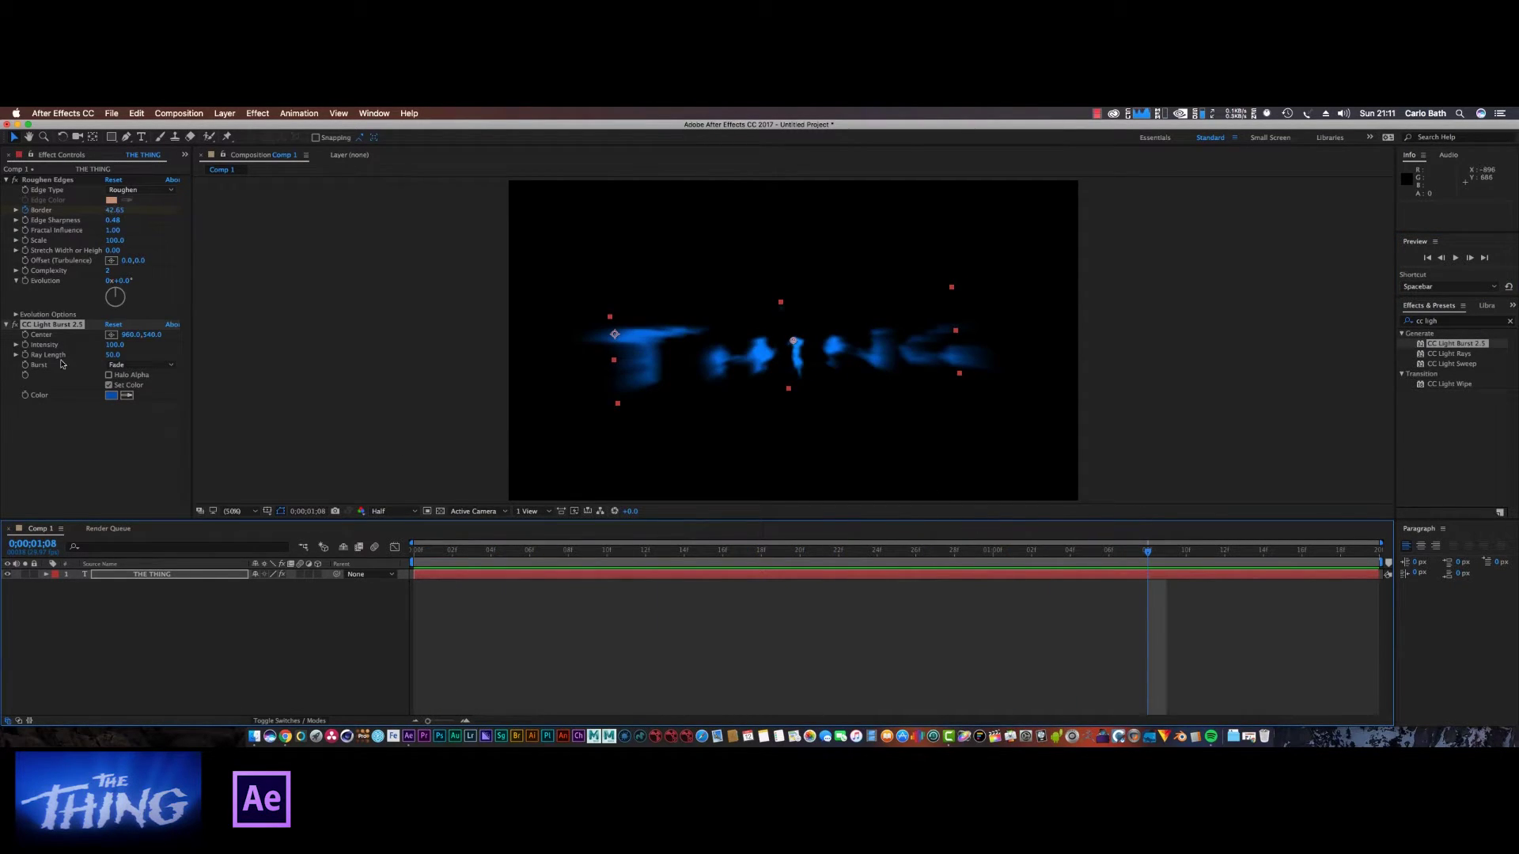
- Set CC Light Burst Intensity to 410 and Ray Length to 84
left_click(112, 345)
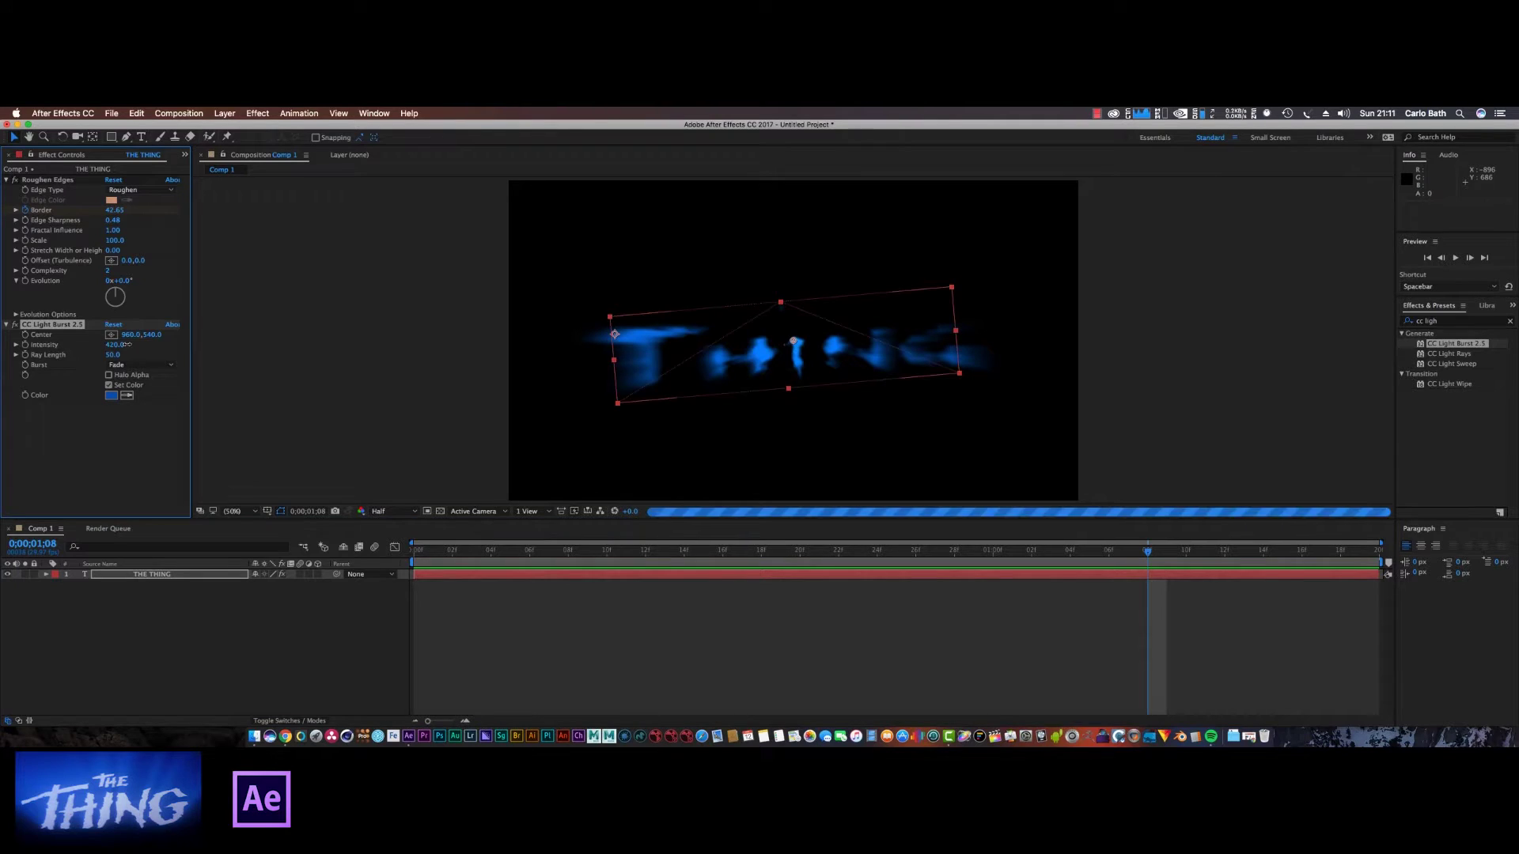
left_click_drag(123, 344, 129, 354)
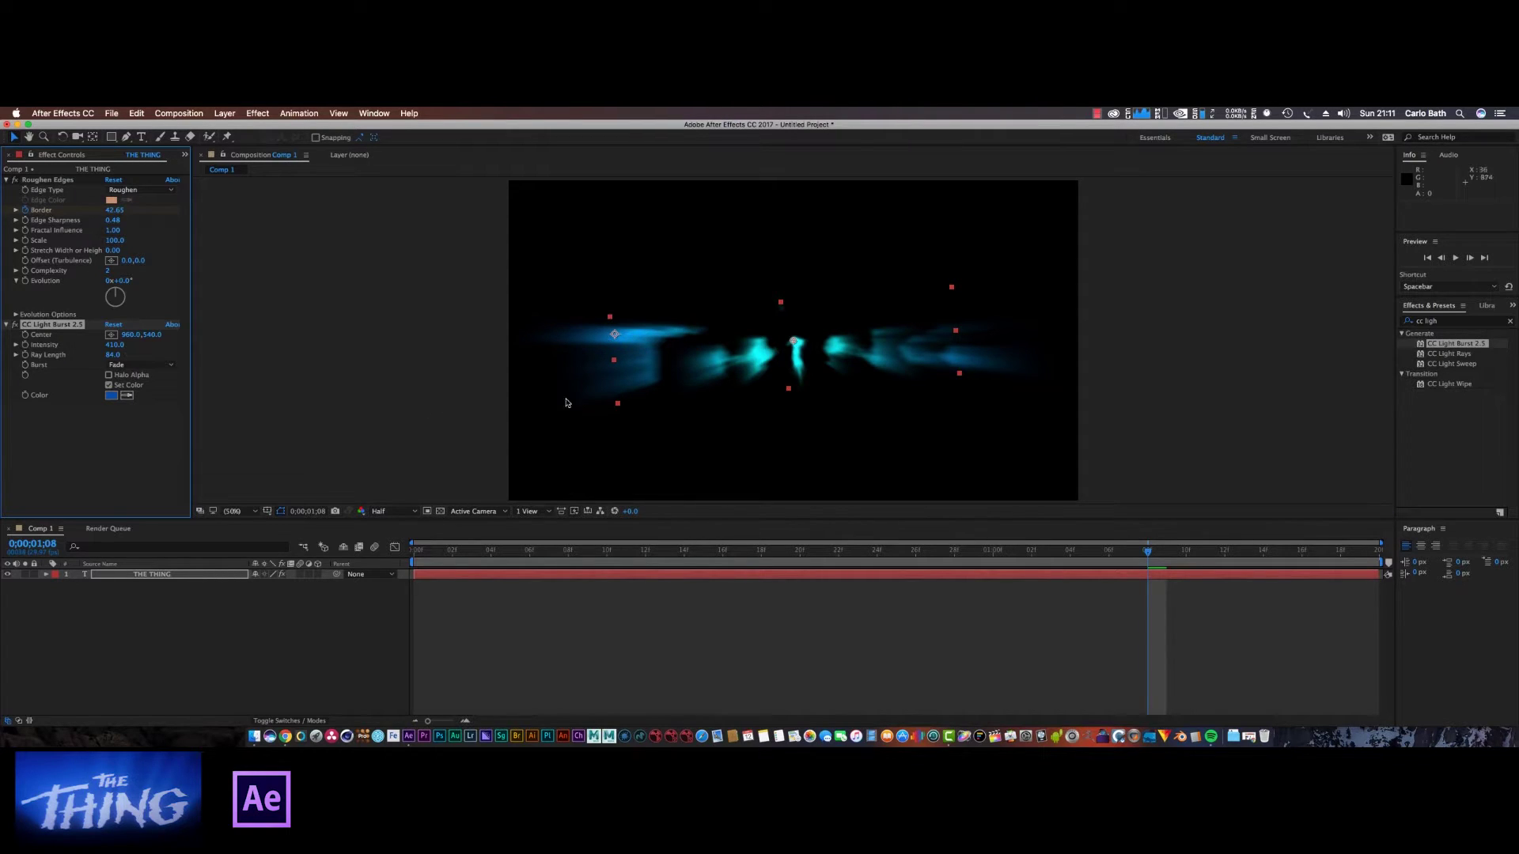
mouse_move(115, 345)
left_mouse_down()
mouse_move(81, 345)
mouse_move(100, 341)
left_mouse_up()
left_click_drag(417, 554, 844, 547)
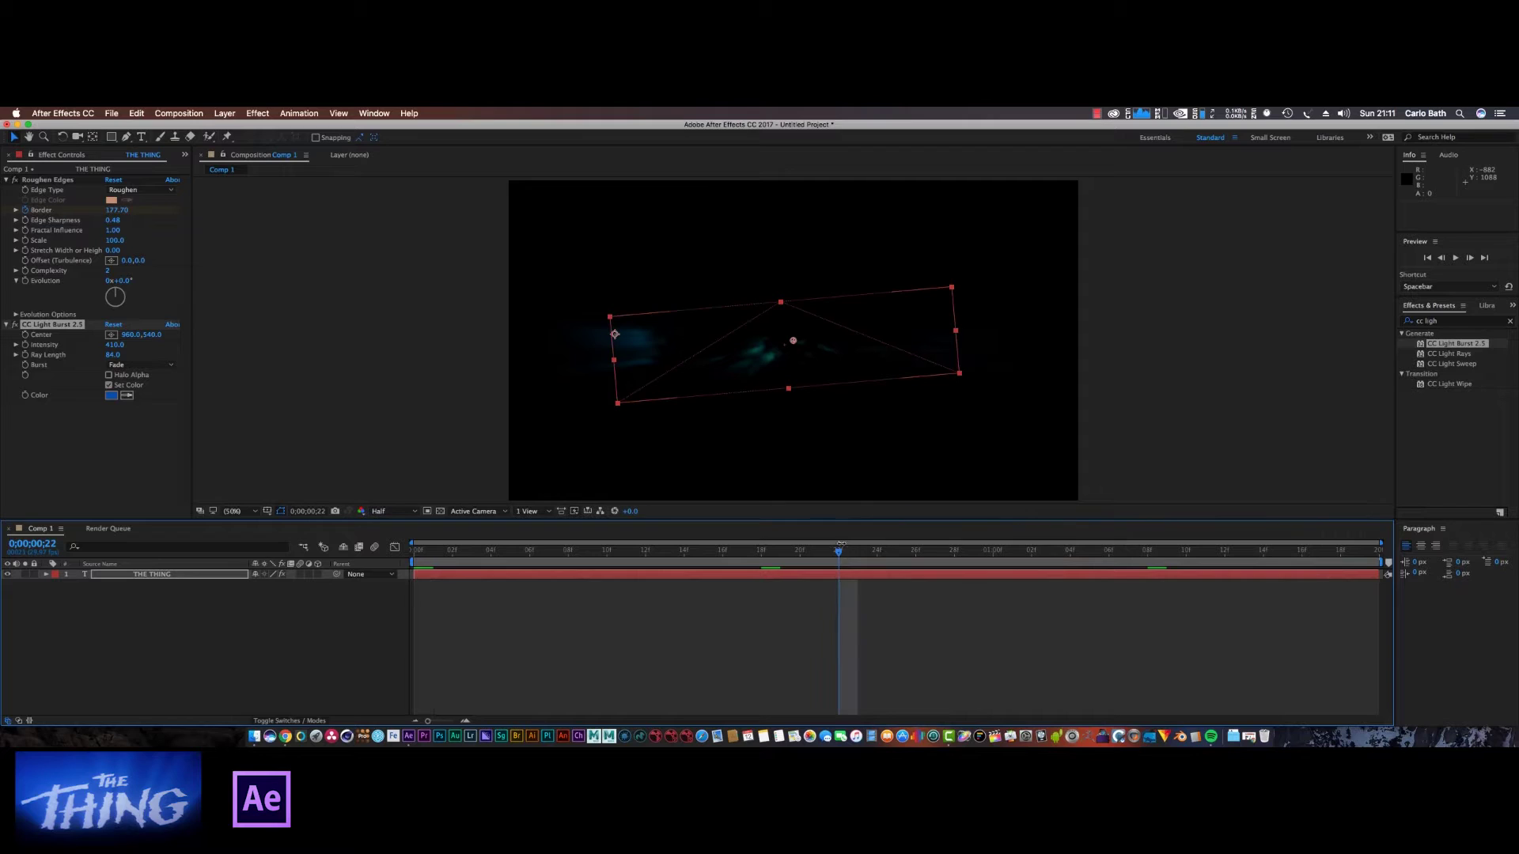
- Apply CC Light Sweep to THE THING layer and lower its centre on the title
left_click(170, 576)
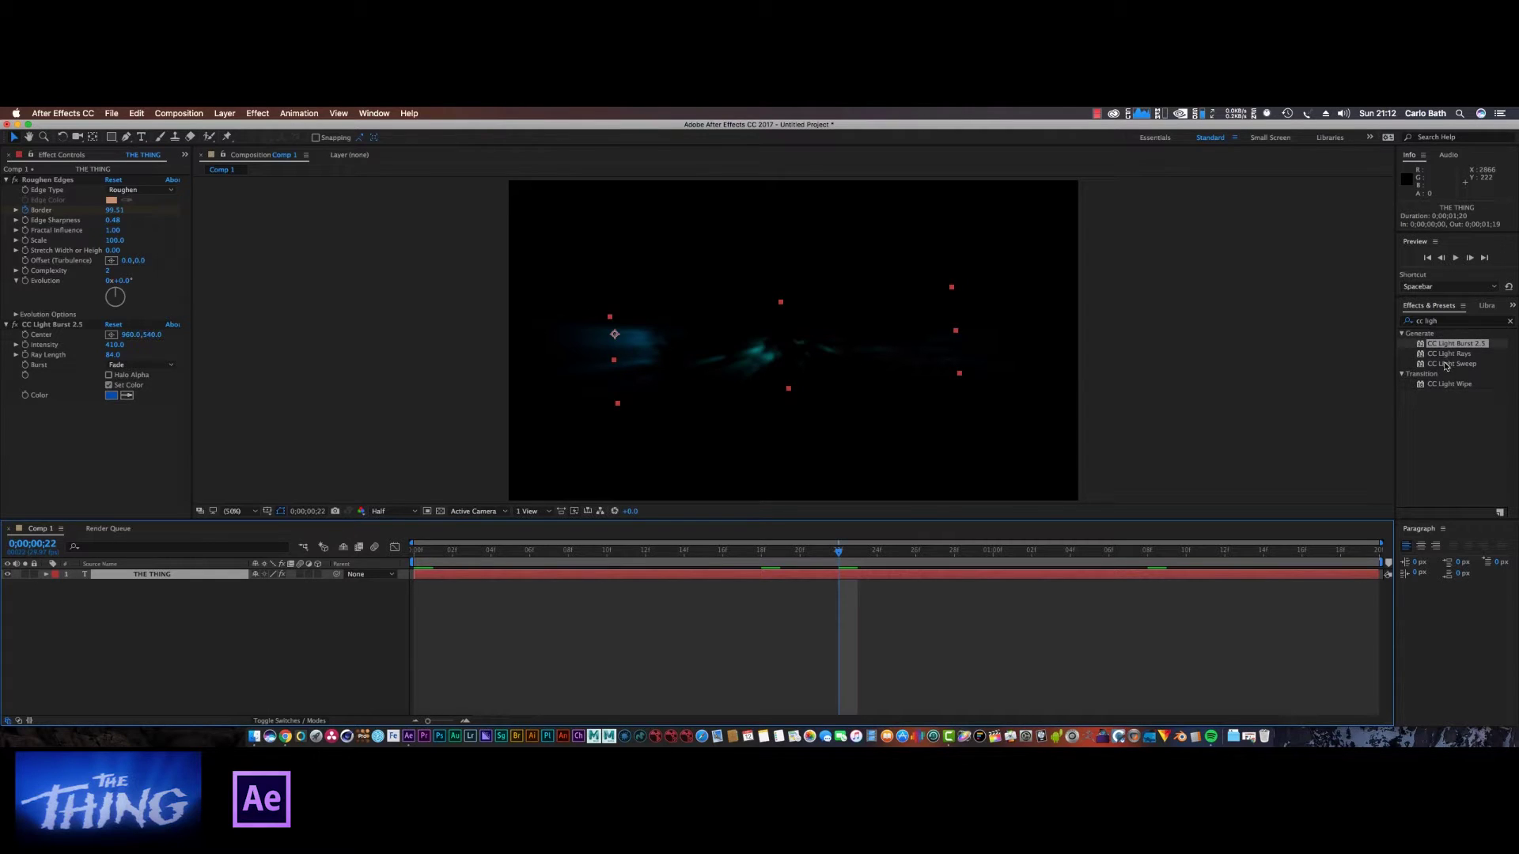
left_click_drag(1449, 368, 793, 353)
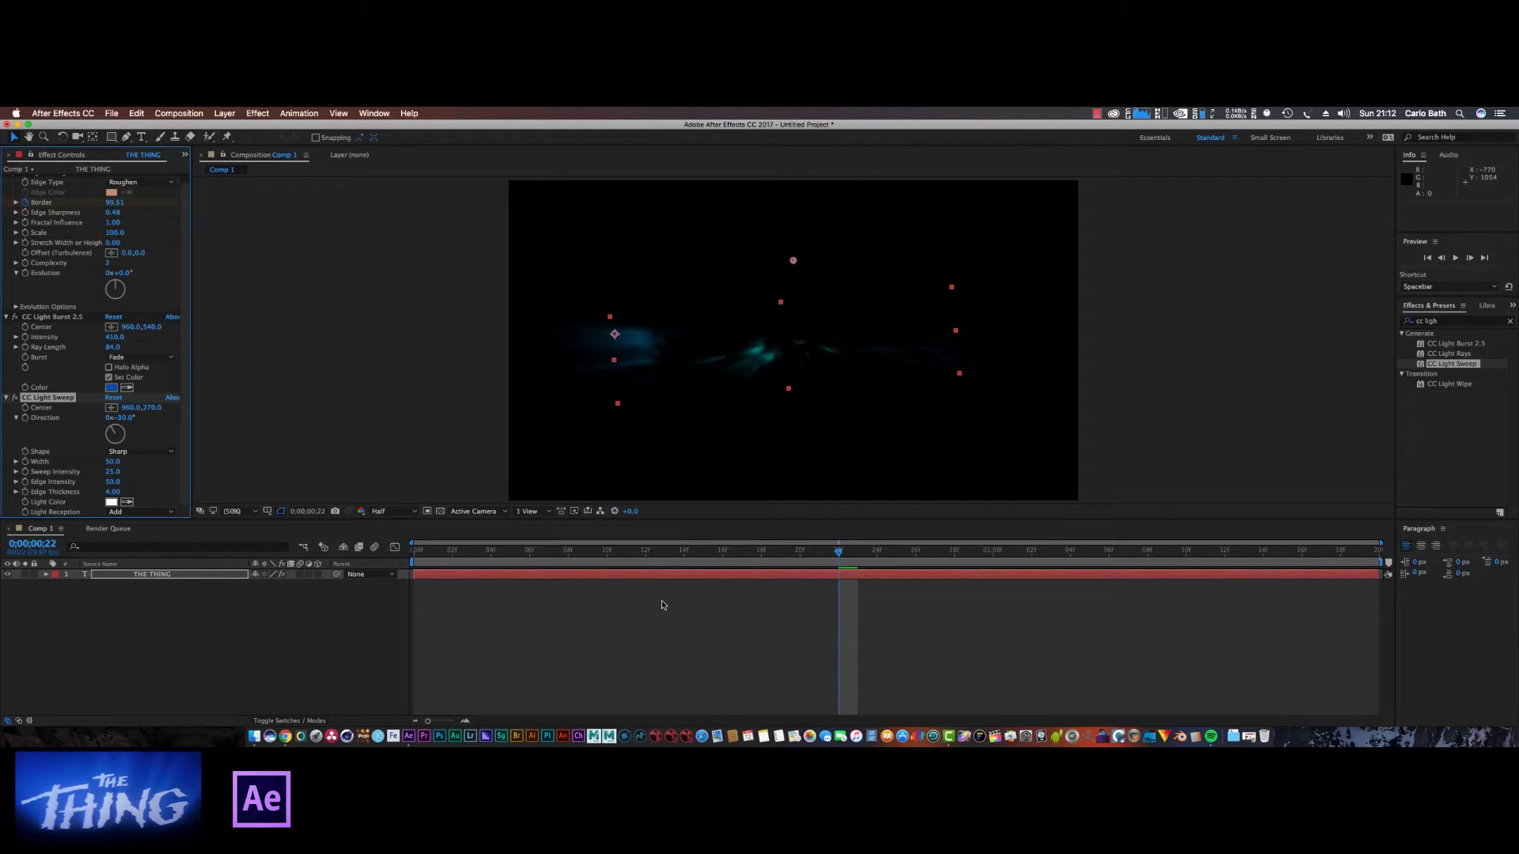
left_click(873, 552)
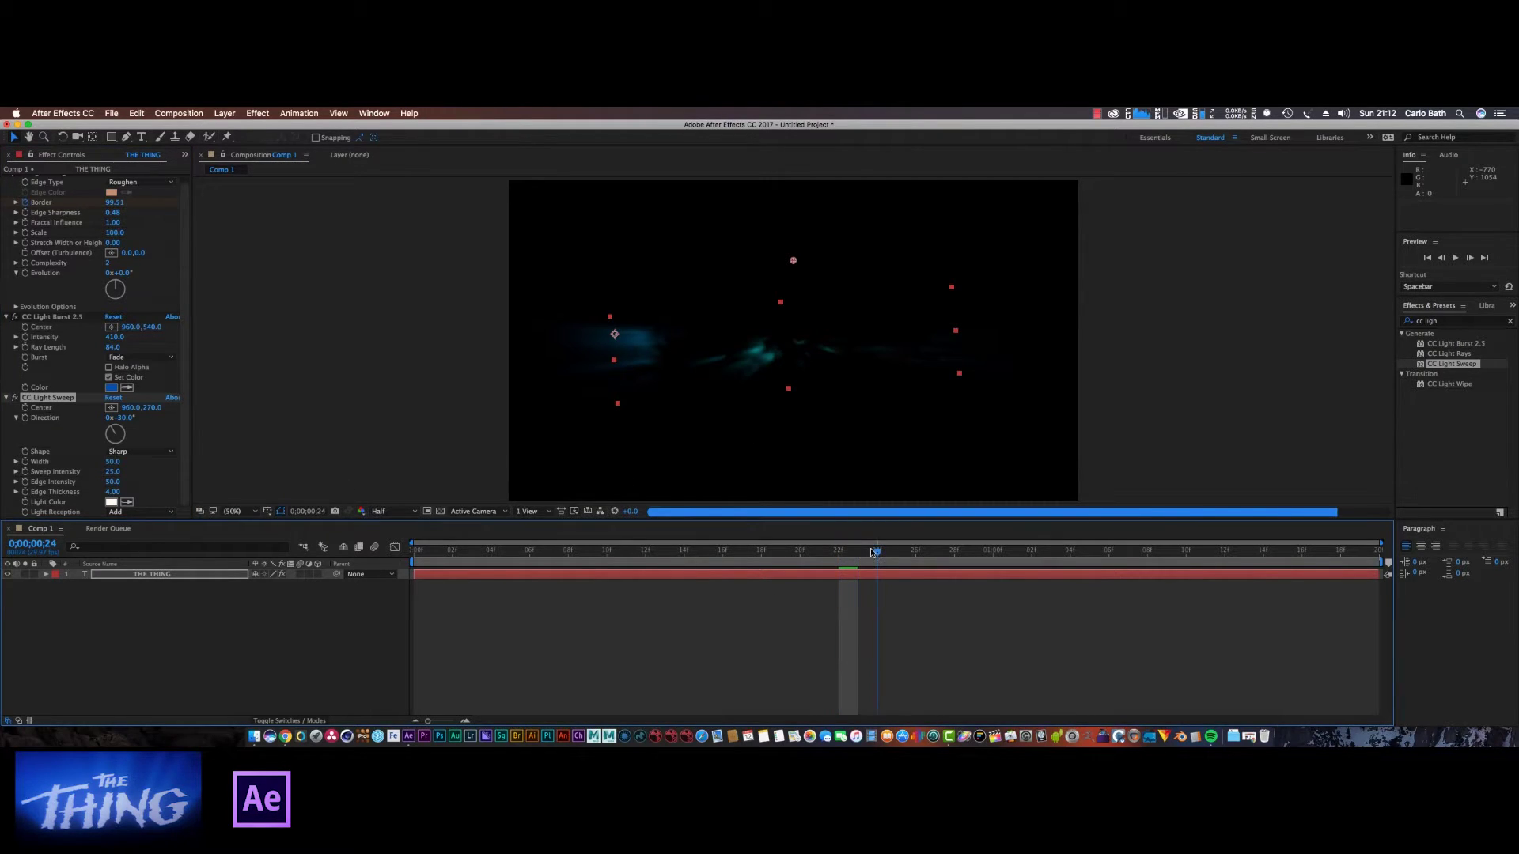
left_click_drag(792, 260, 785, 349)
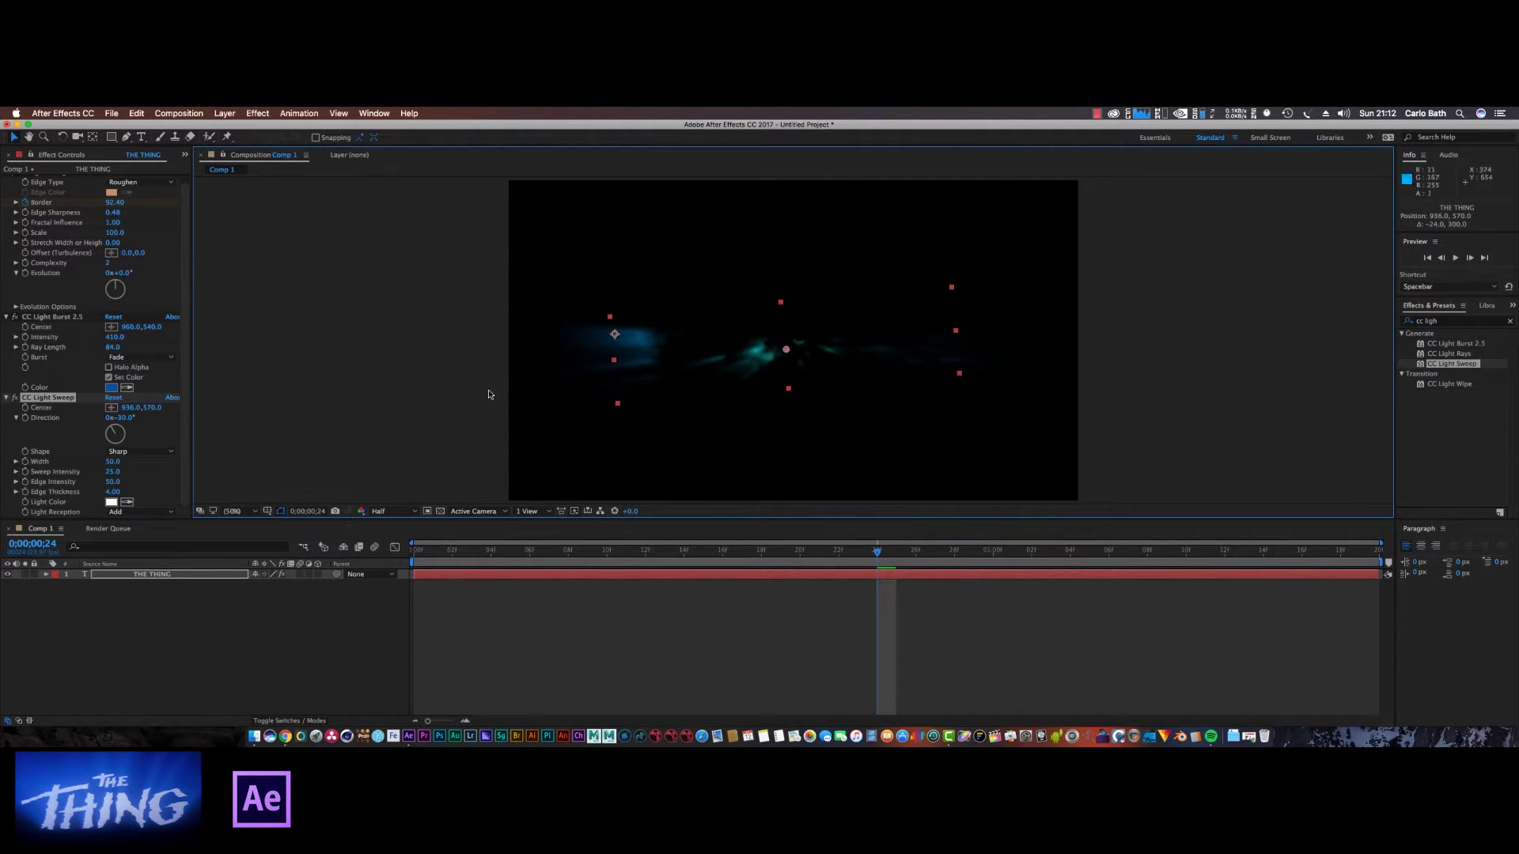
- Set the sweep Shape to Smooth, raise Sweep and Edge Intensity (122), and rotate Direction
left_click(143, 452)
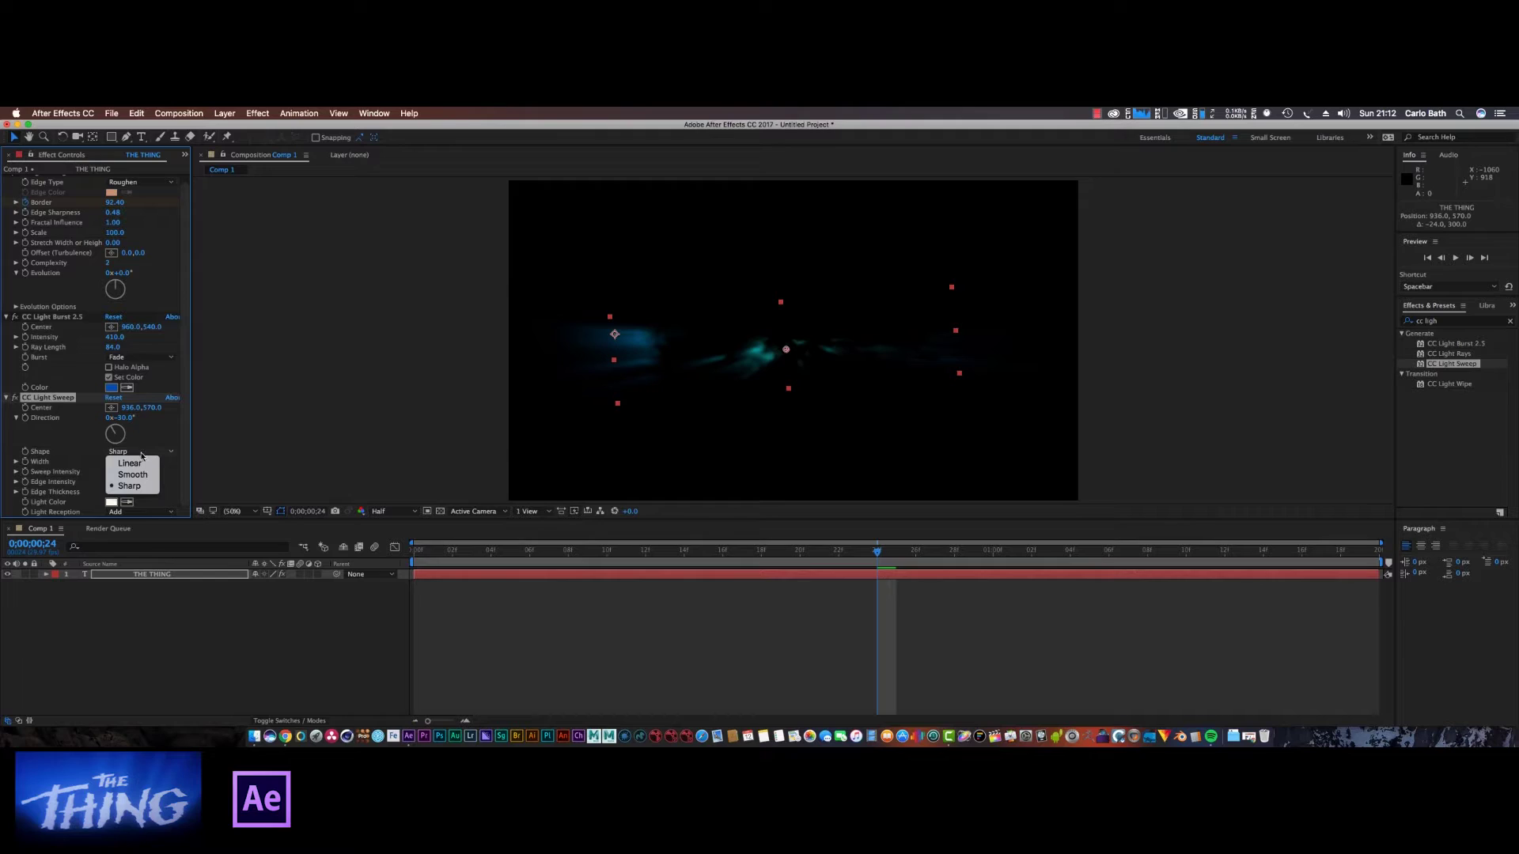
left_click(133, 474)
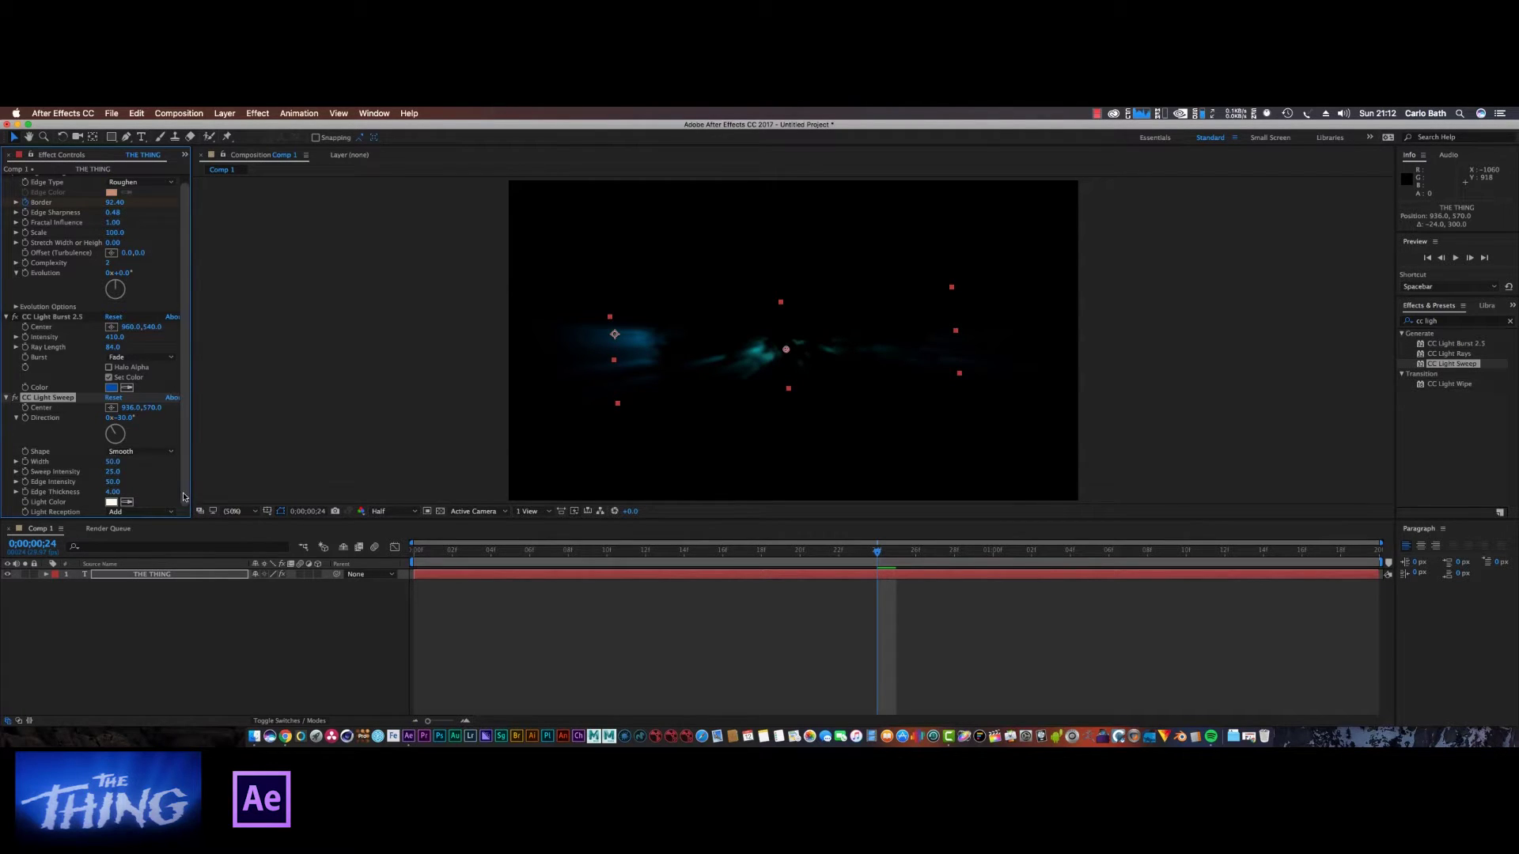
left_click(110, 471)
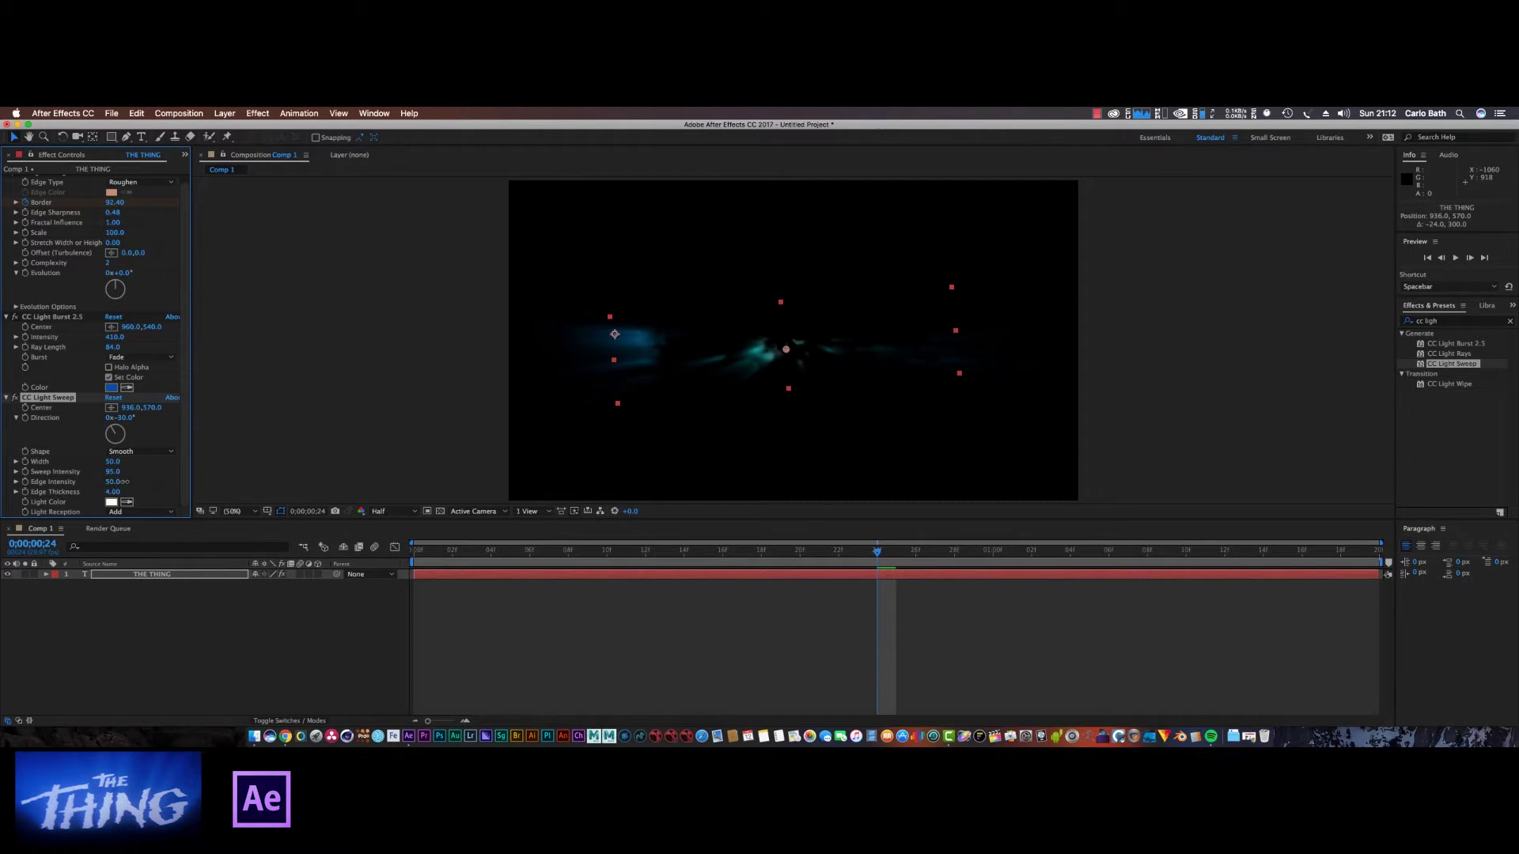
left_click_drag(151, 479, 136, 484)
left_click_drag(119, 433, 120, 427)
- Rotate the sweep Direction to about 173° at the comp's final frame
left_click_drag(882, 553, 992, 558)
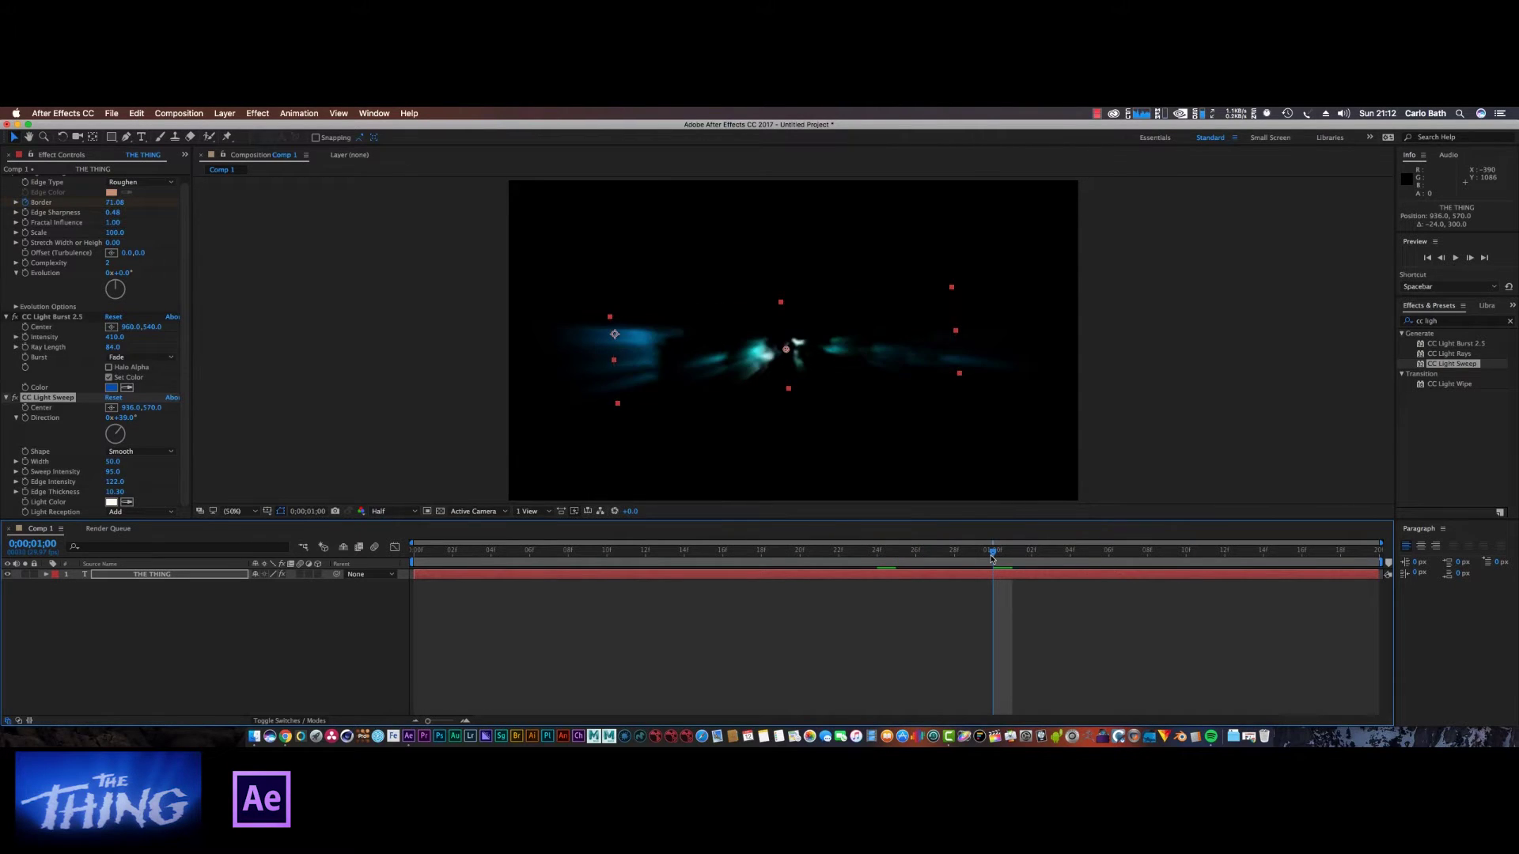
left_click_drag(991, 555, 1129, 556)
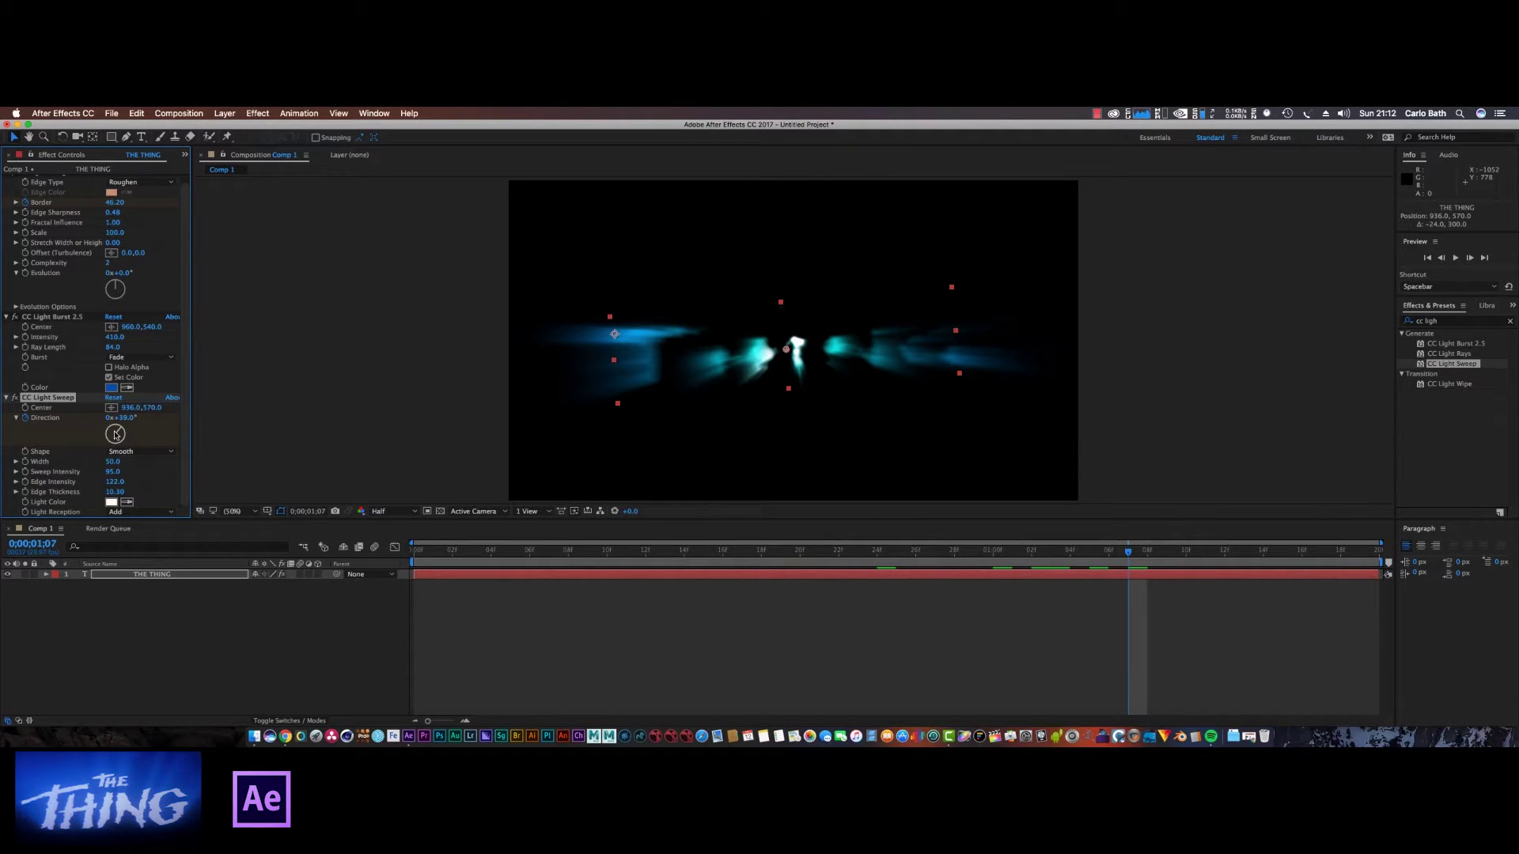
left_click_drag(1129, 553, 1359, 556)
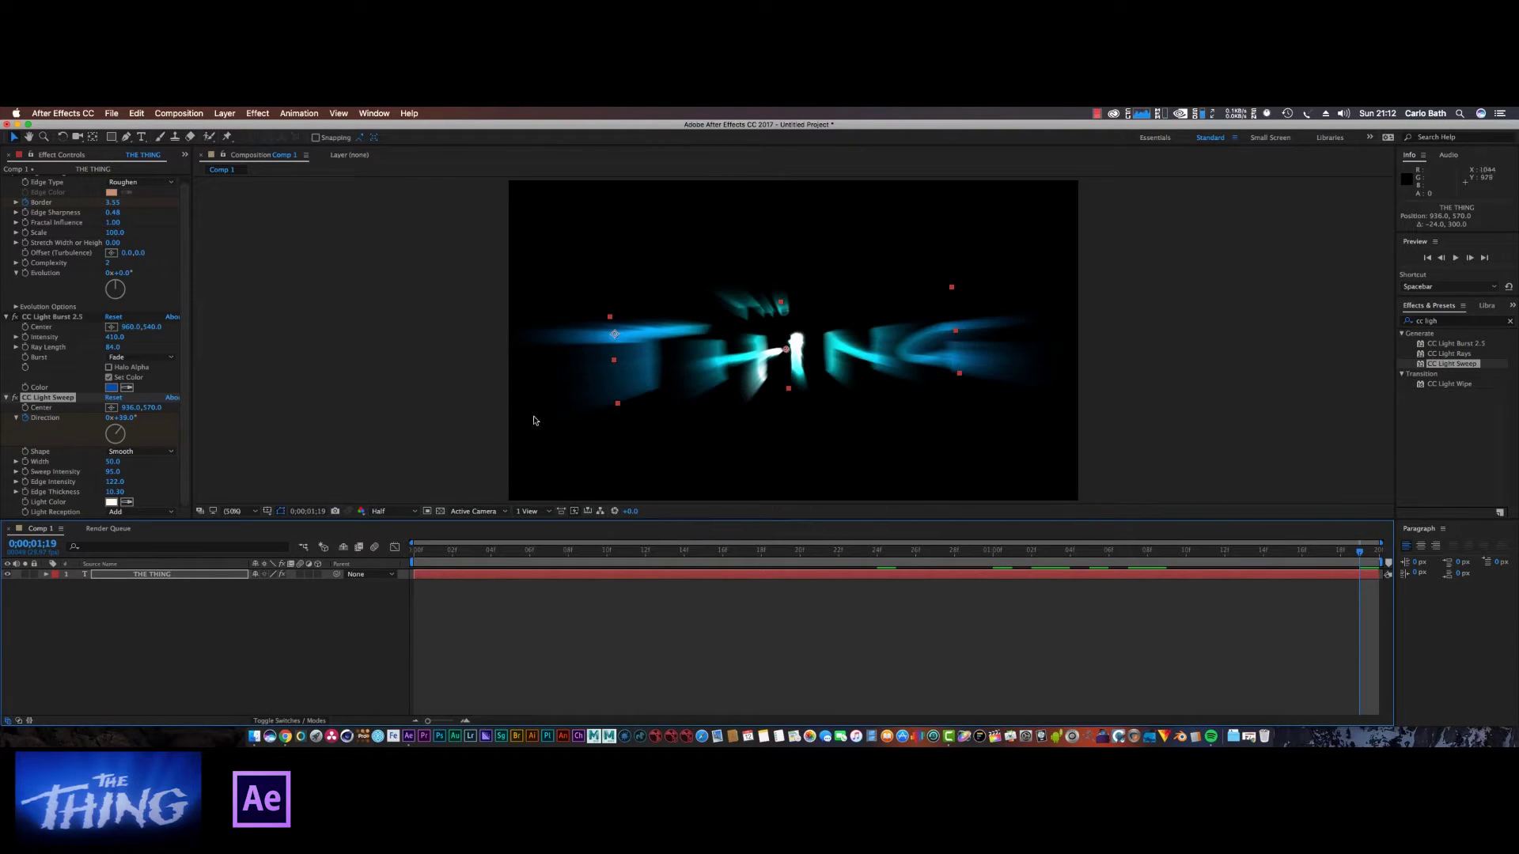
left_click(120, 435)
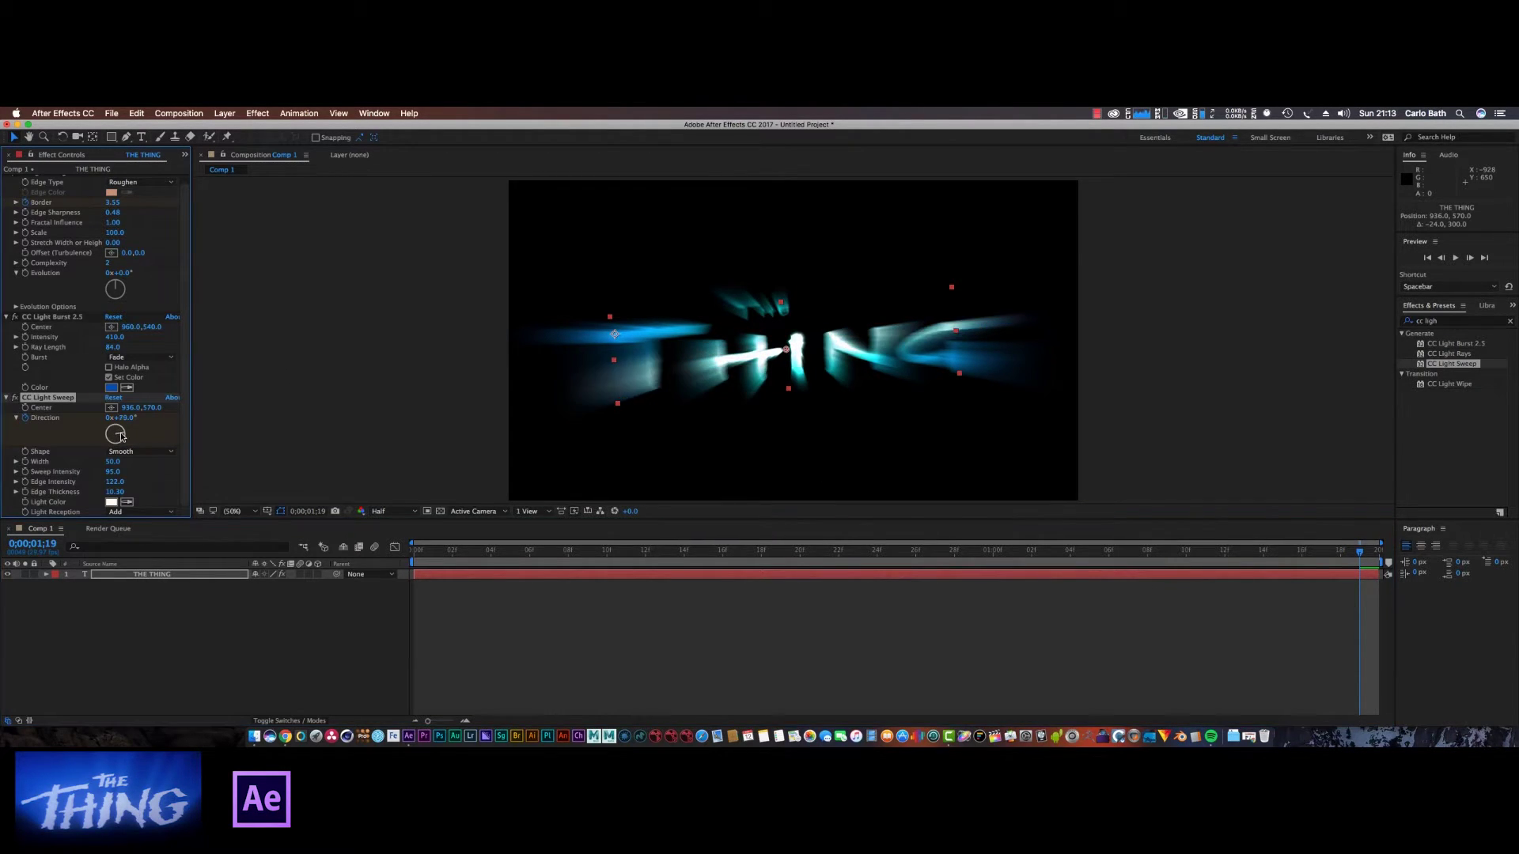
left_click_drag(121, 438, 118, 449)
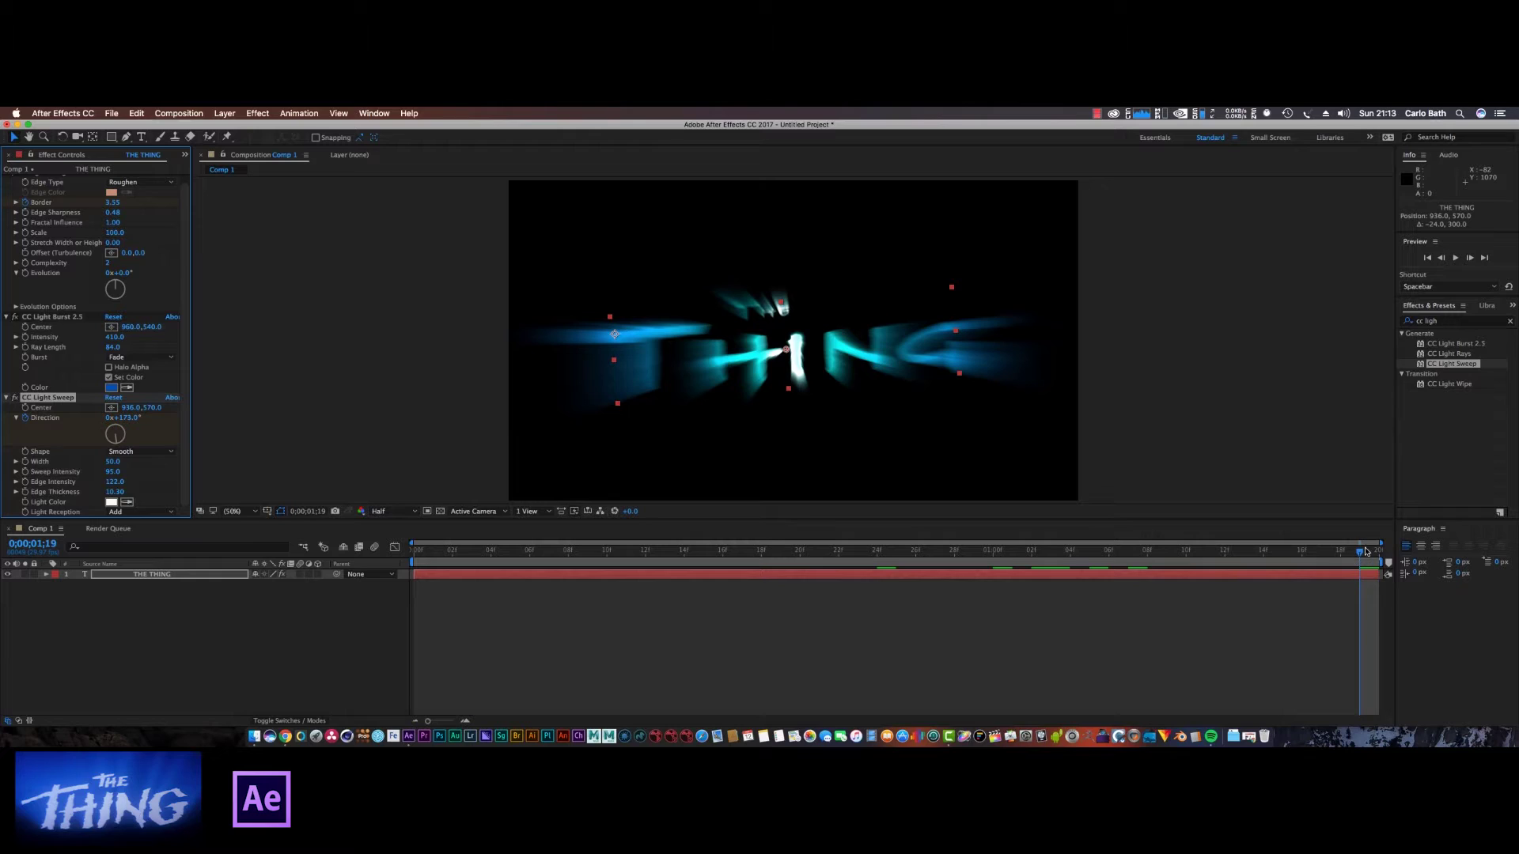
left_click_drag(1361, 556, 413, 552)
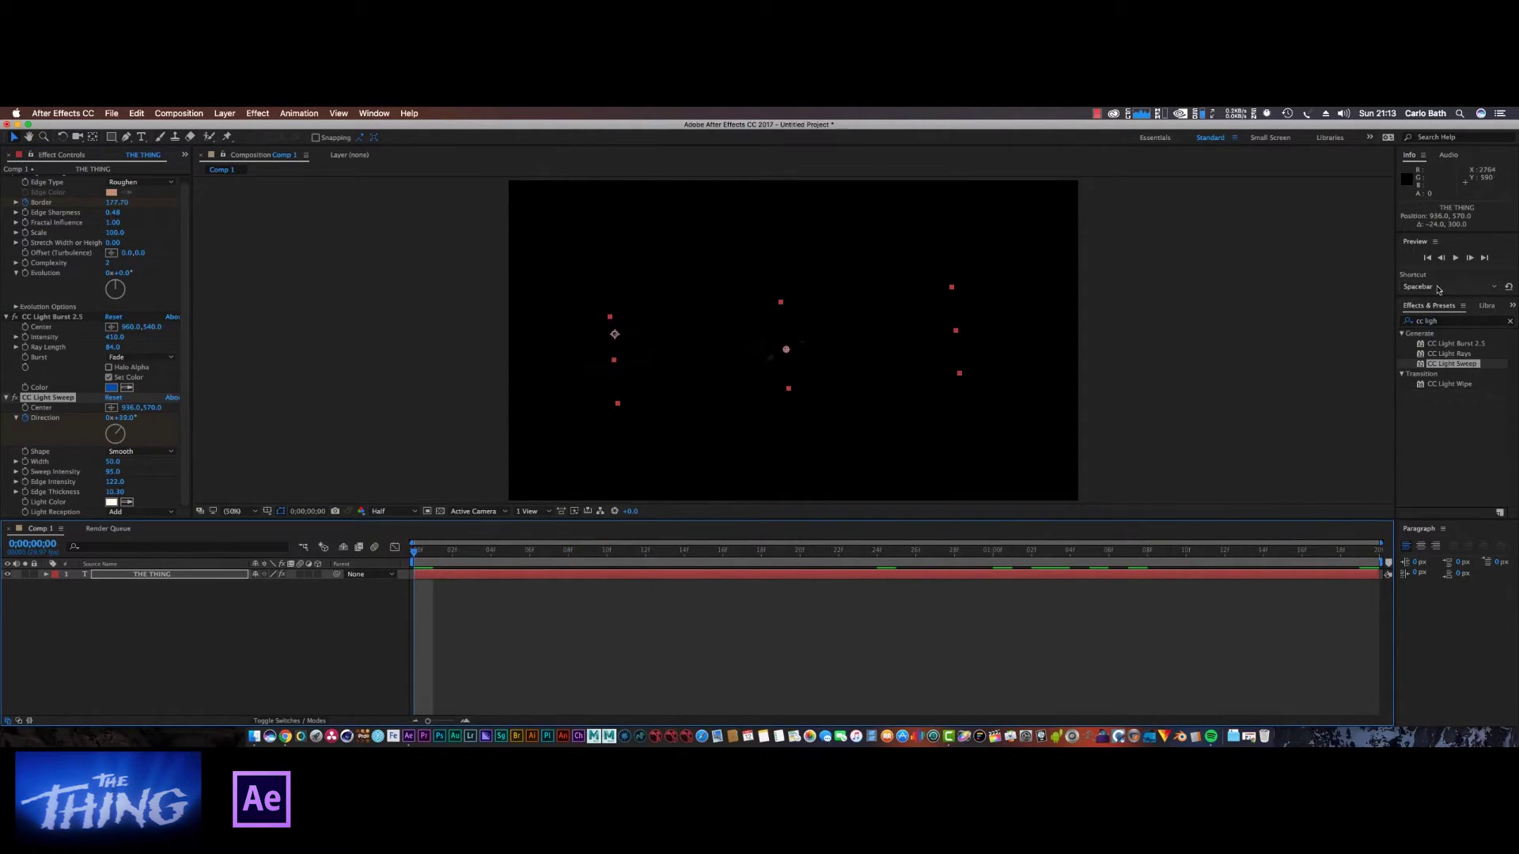
left_click(1455, 260)
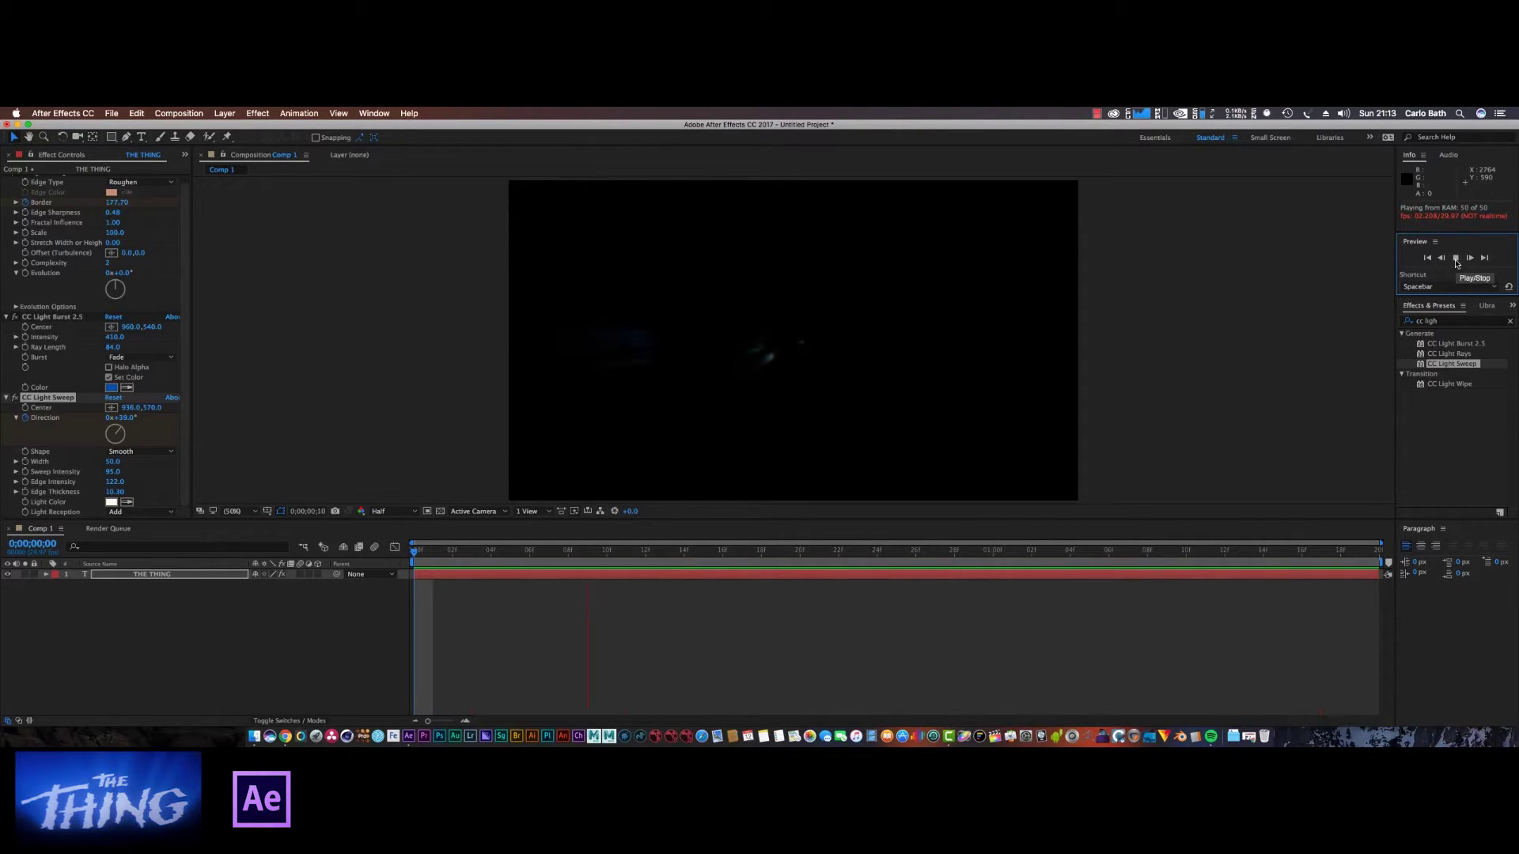
left_click(1456, 263)
left_click(433, 551)
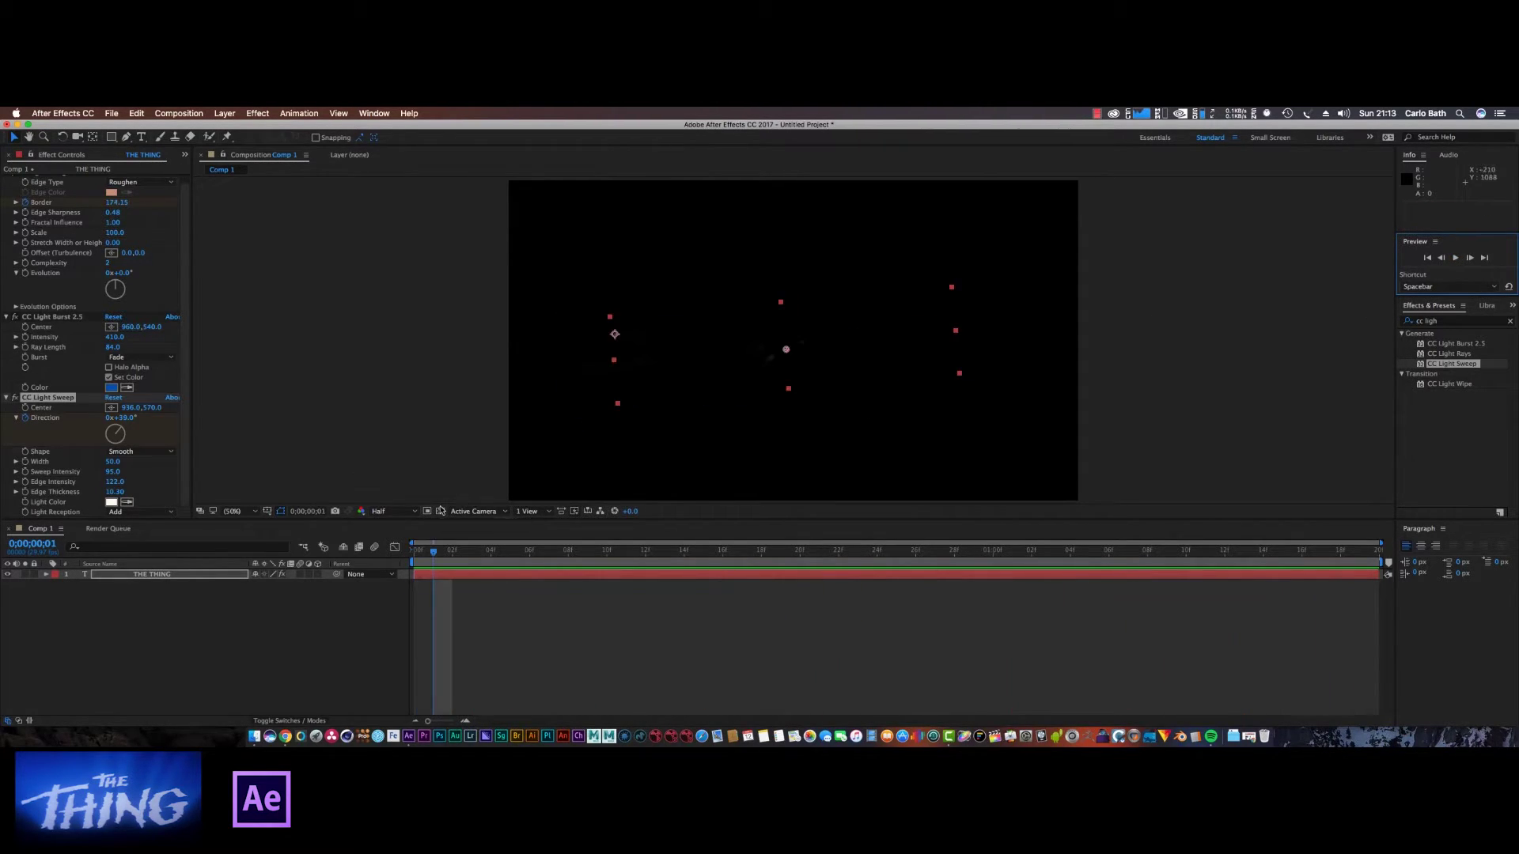
left_click_drag(433, 551, 1359, 529)
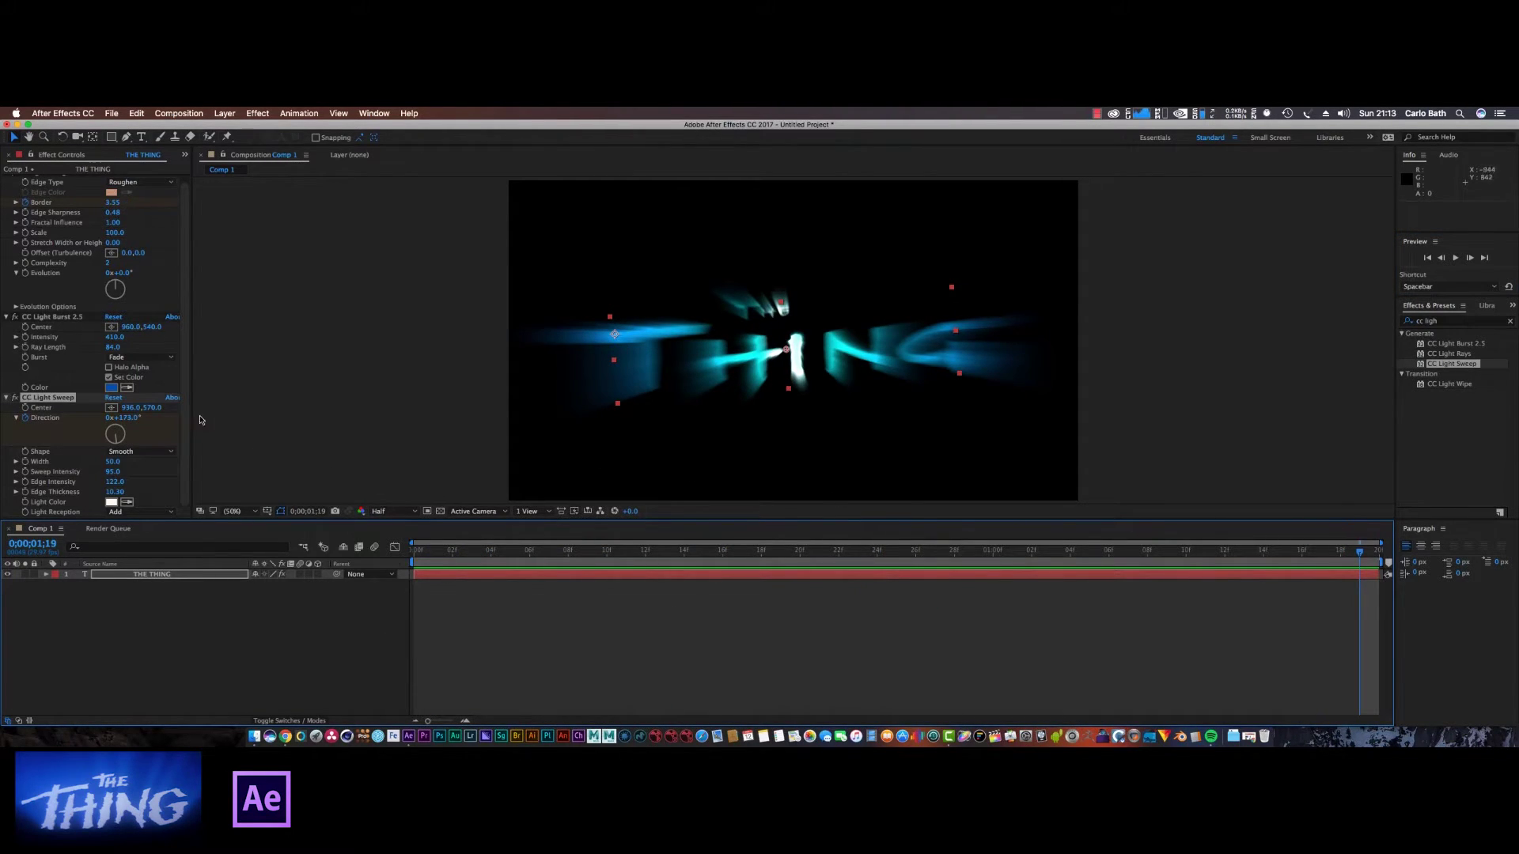
- Change the light burst colour to a deeper, more saturated blue
left_click(111, 388)
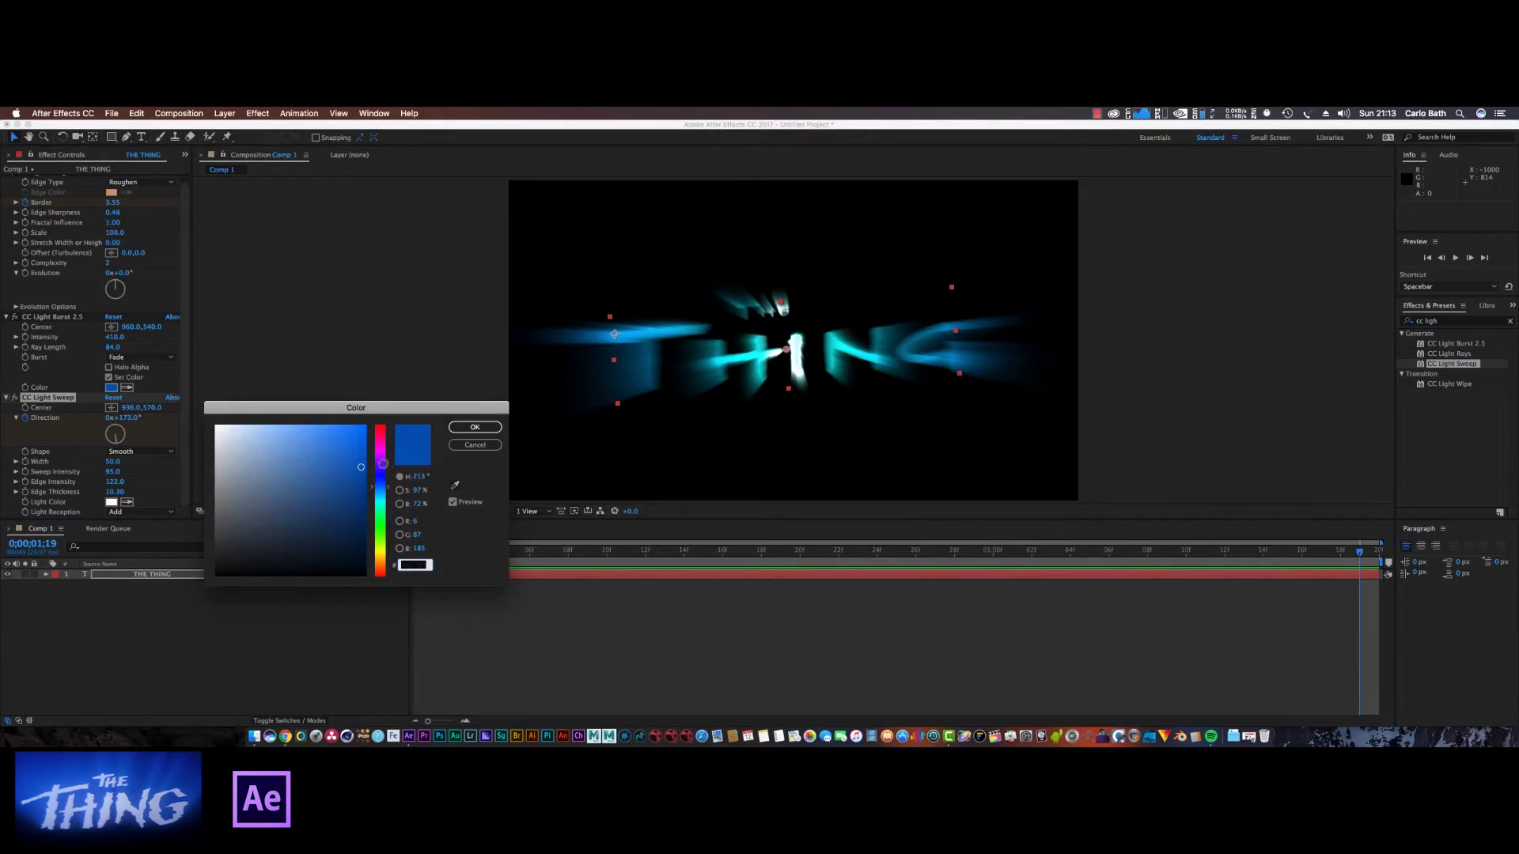
left_click(359, 462)
left_click_drag(360, 462, 362, 450)
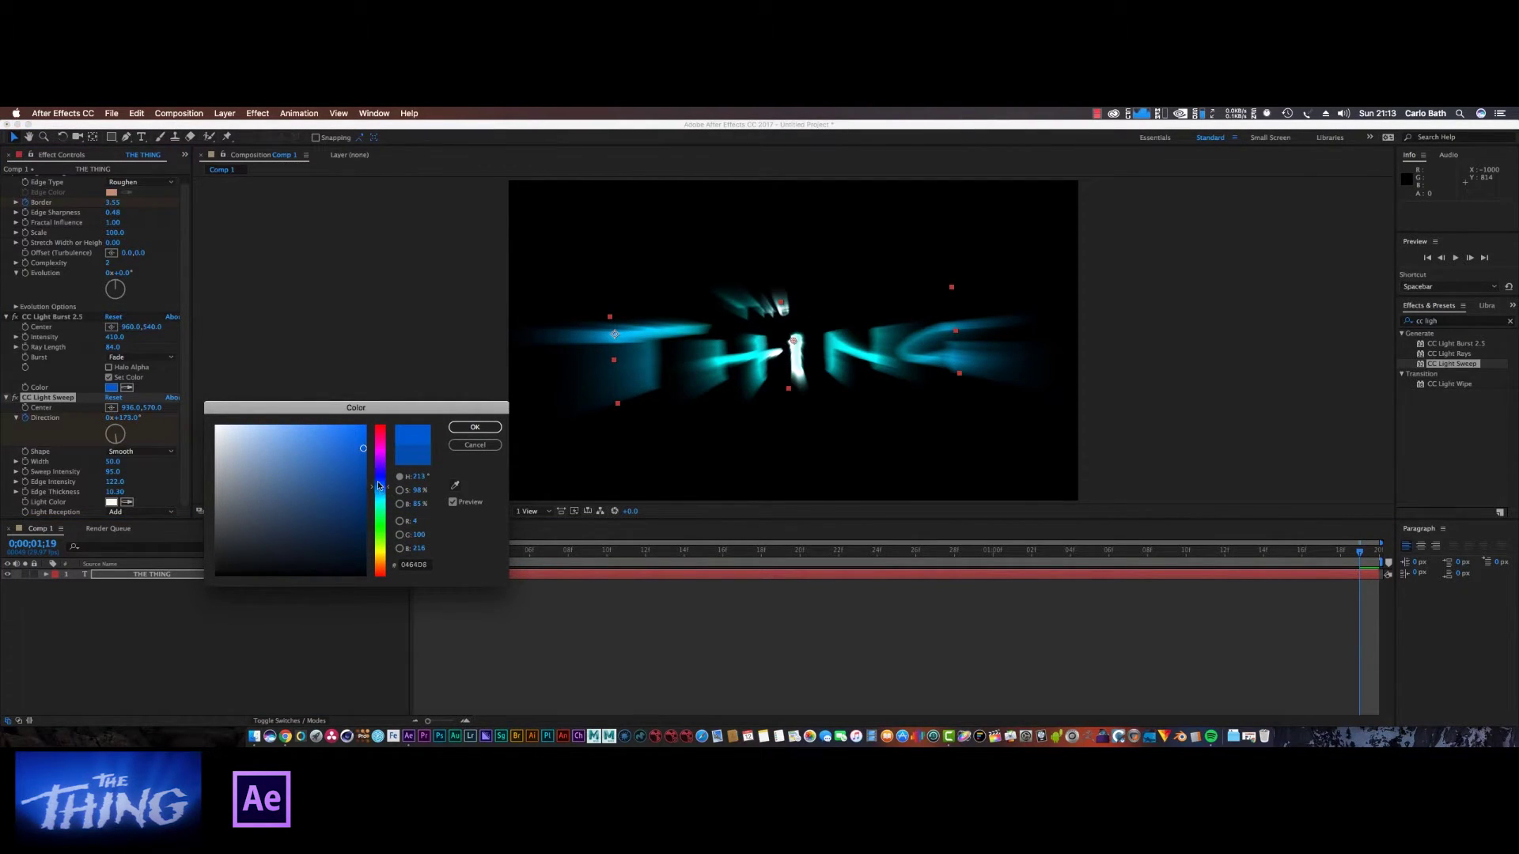
left_click_drag(375, 490, 372, 482)
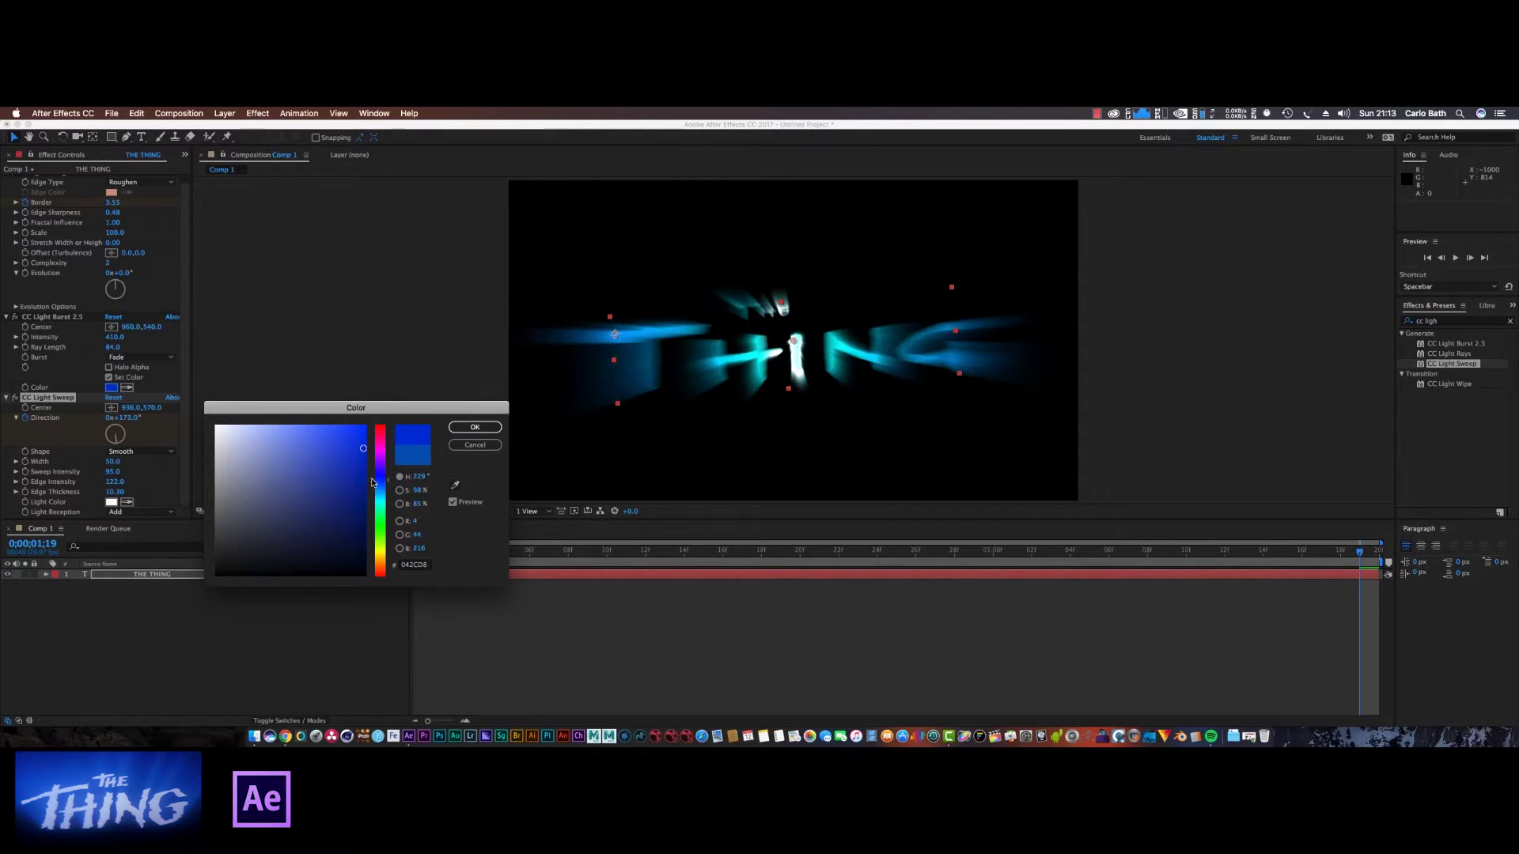
left_click(474, 428)
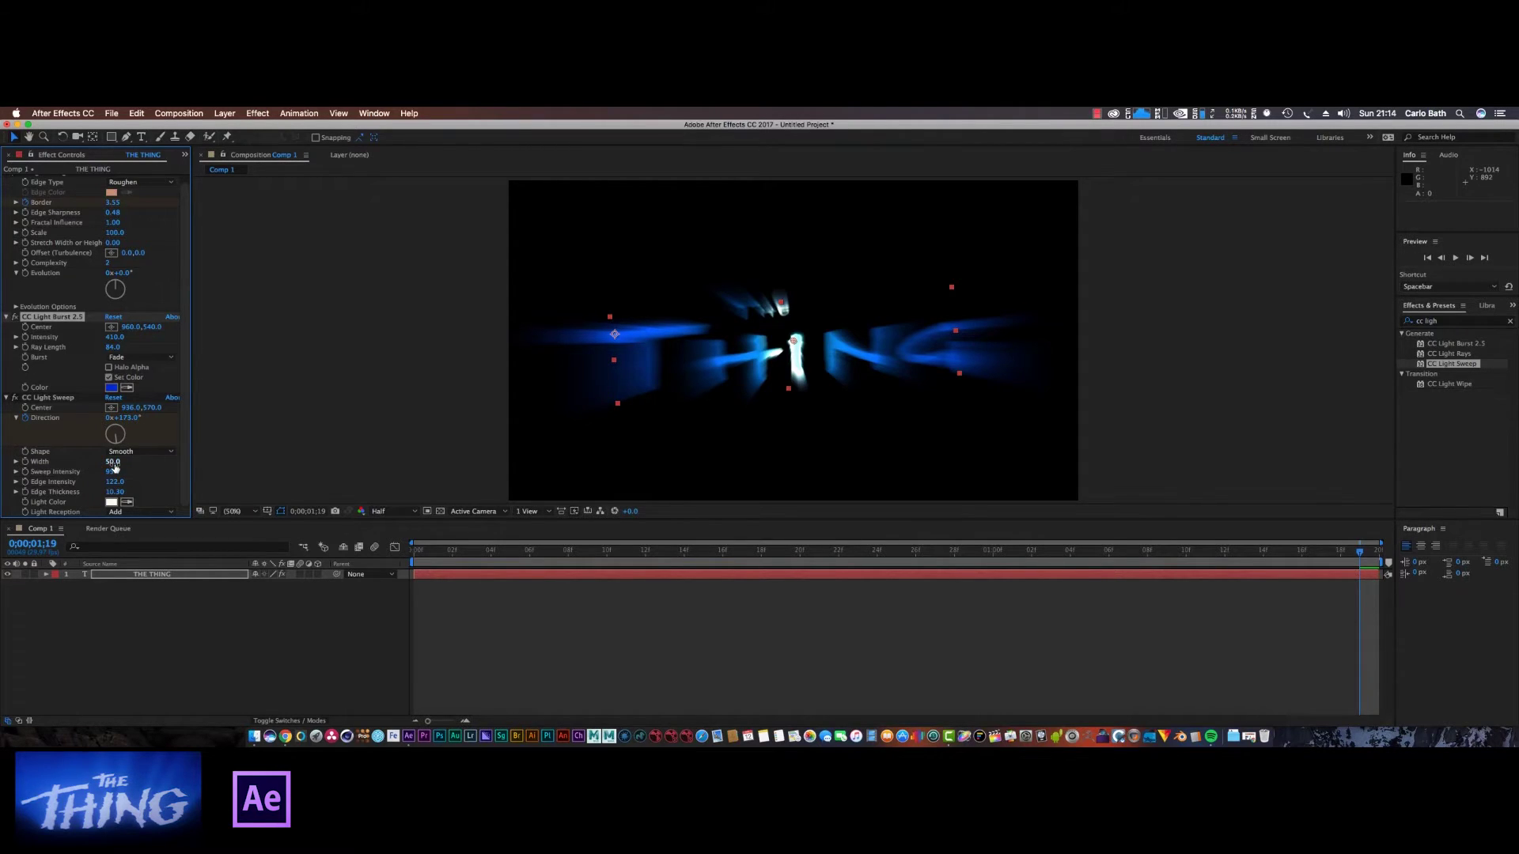
- Set Light Sweep Edge Thickness to 2.80 and sample a pale blue Light Color from the title
left_click_drag(1359, 553, 1203, 559)
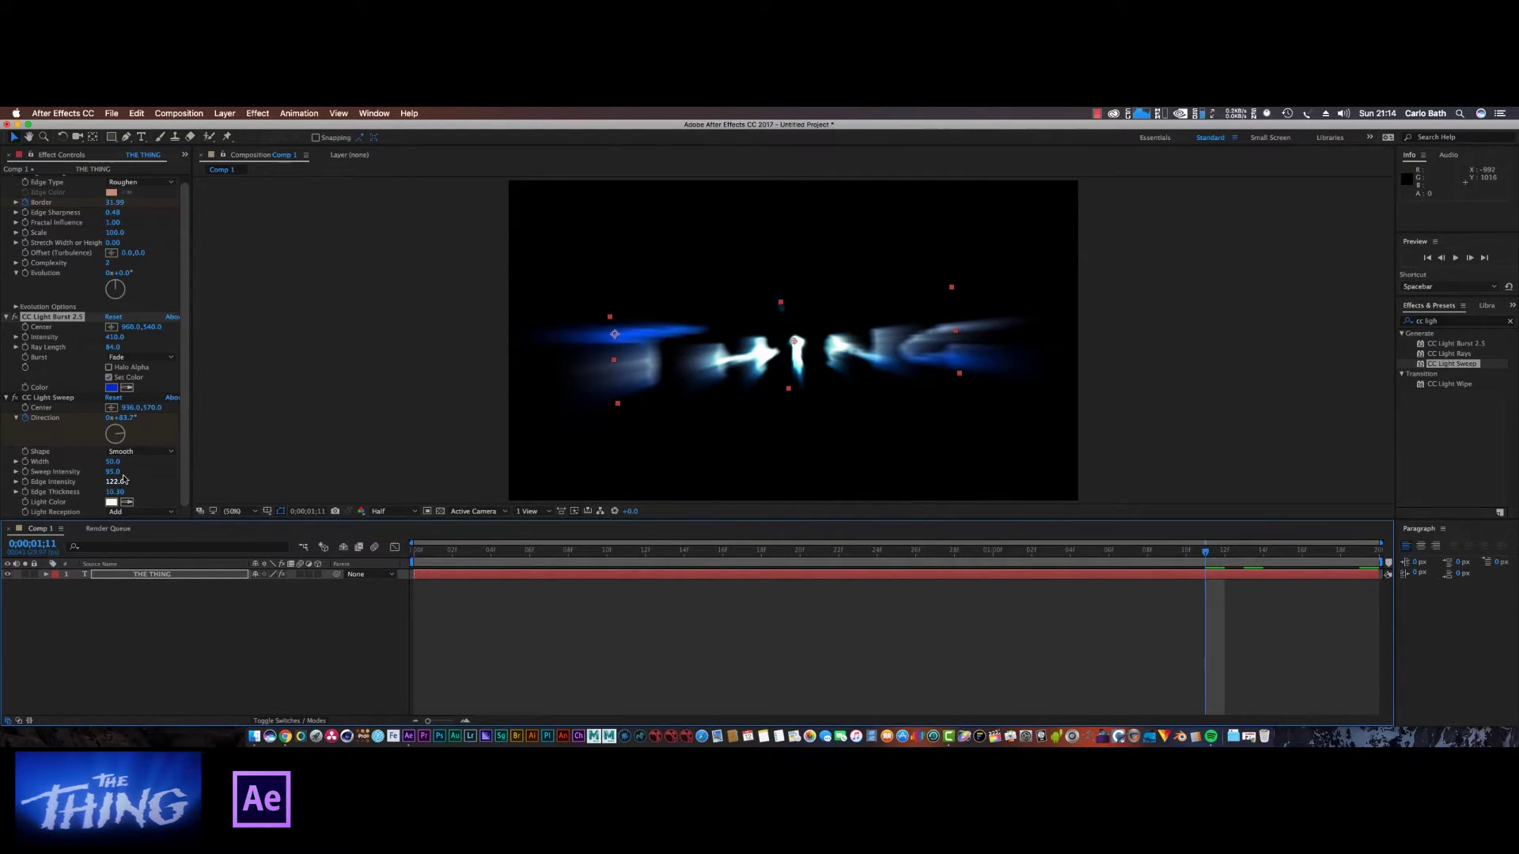
left_click_drag(119, 492, 100, 486)
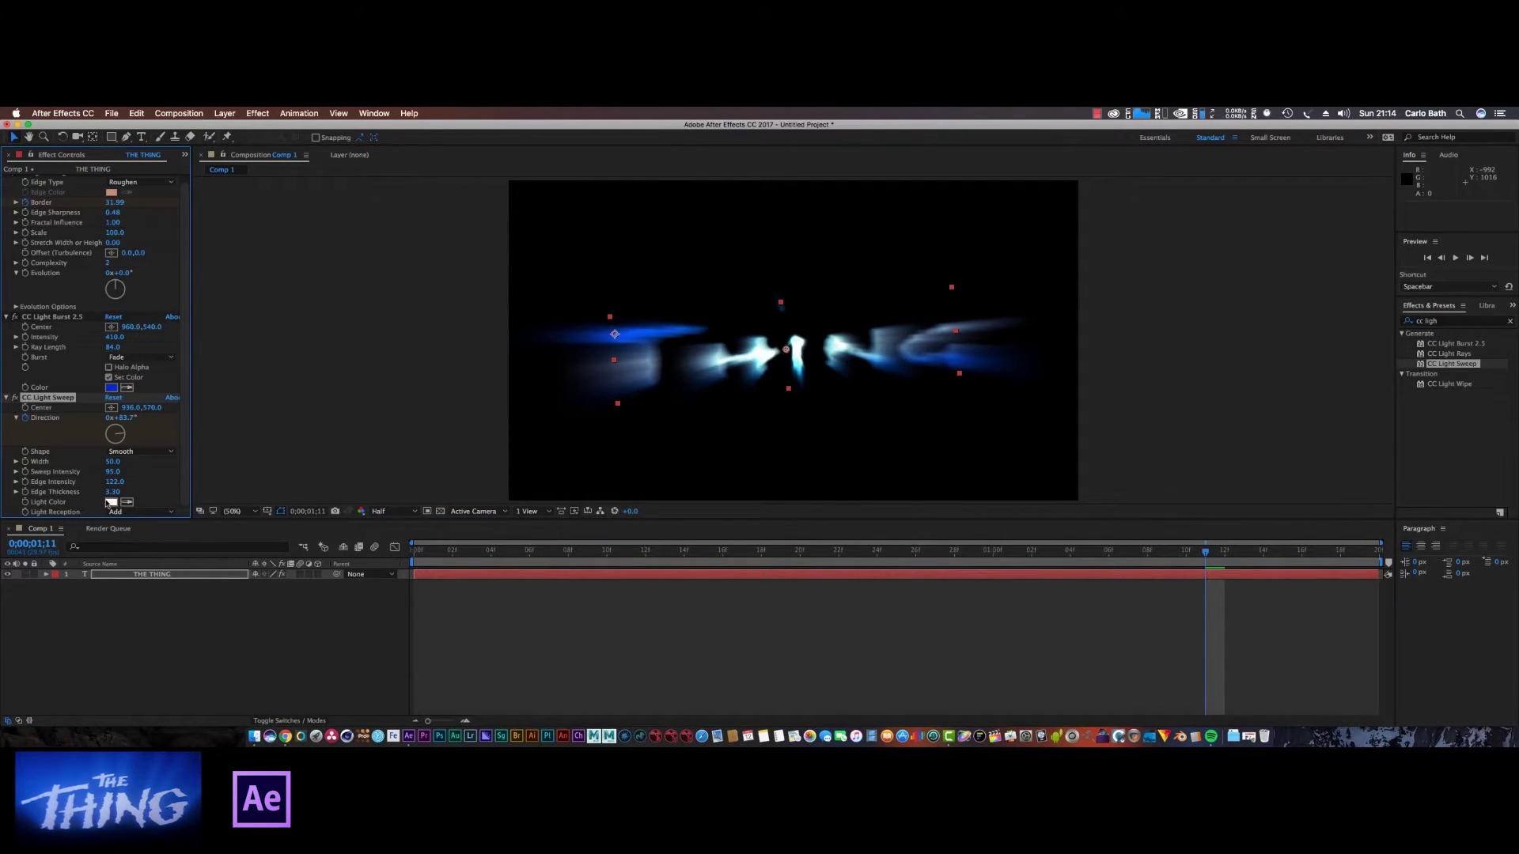
left_click_drag(113, 495, 110, 495)
left_click(126, 503)
left_click(657, 364)
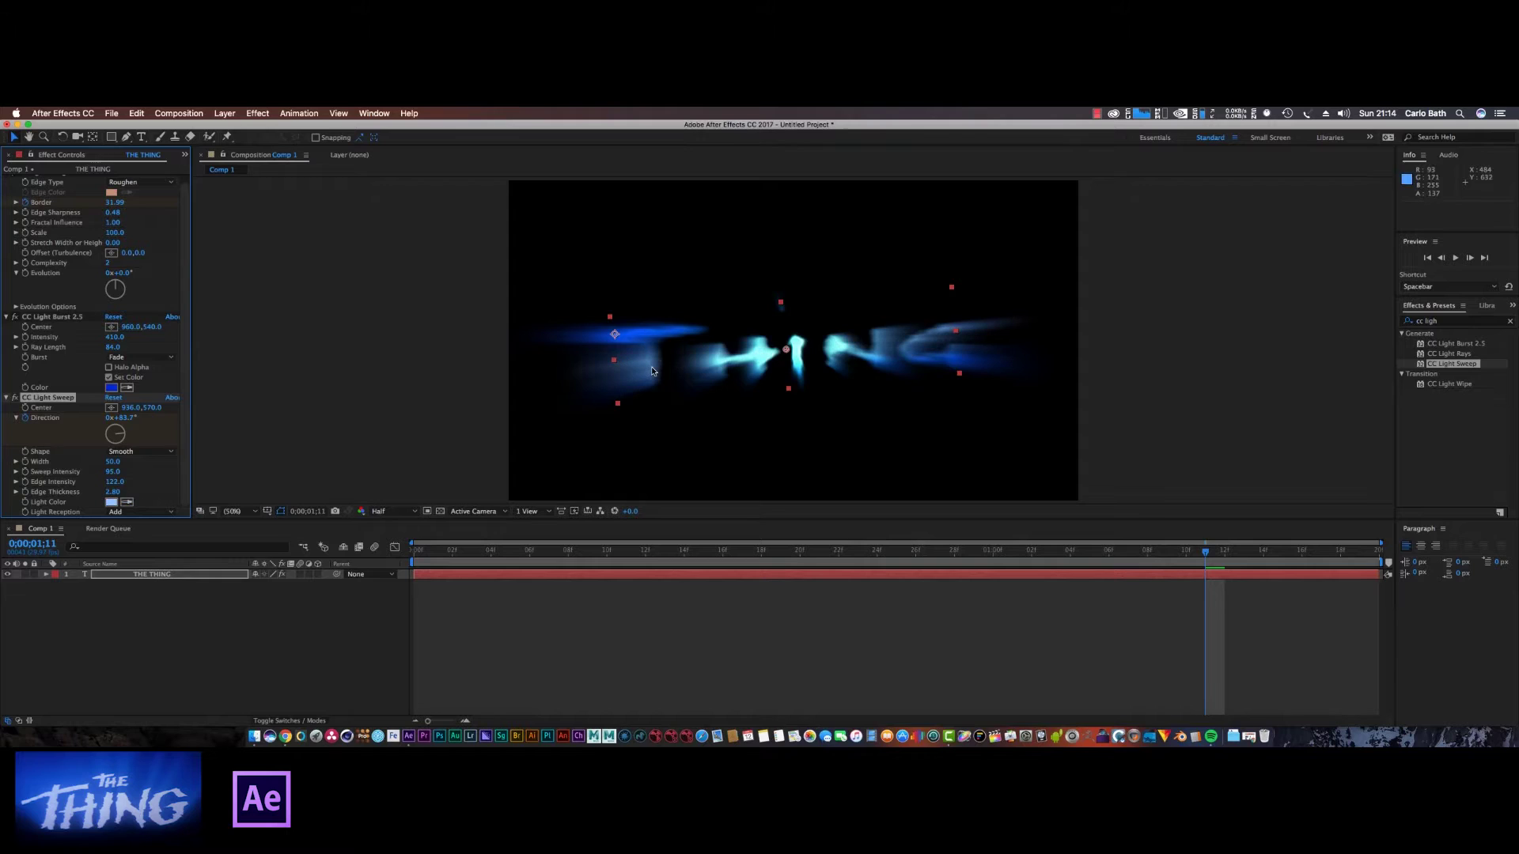
left_click_drag(1204, 552, 1289, 561)
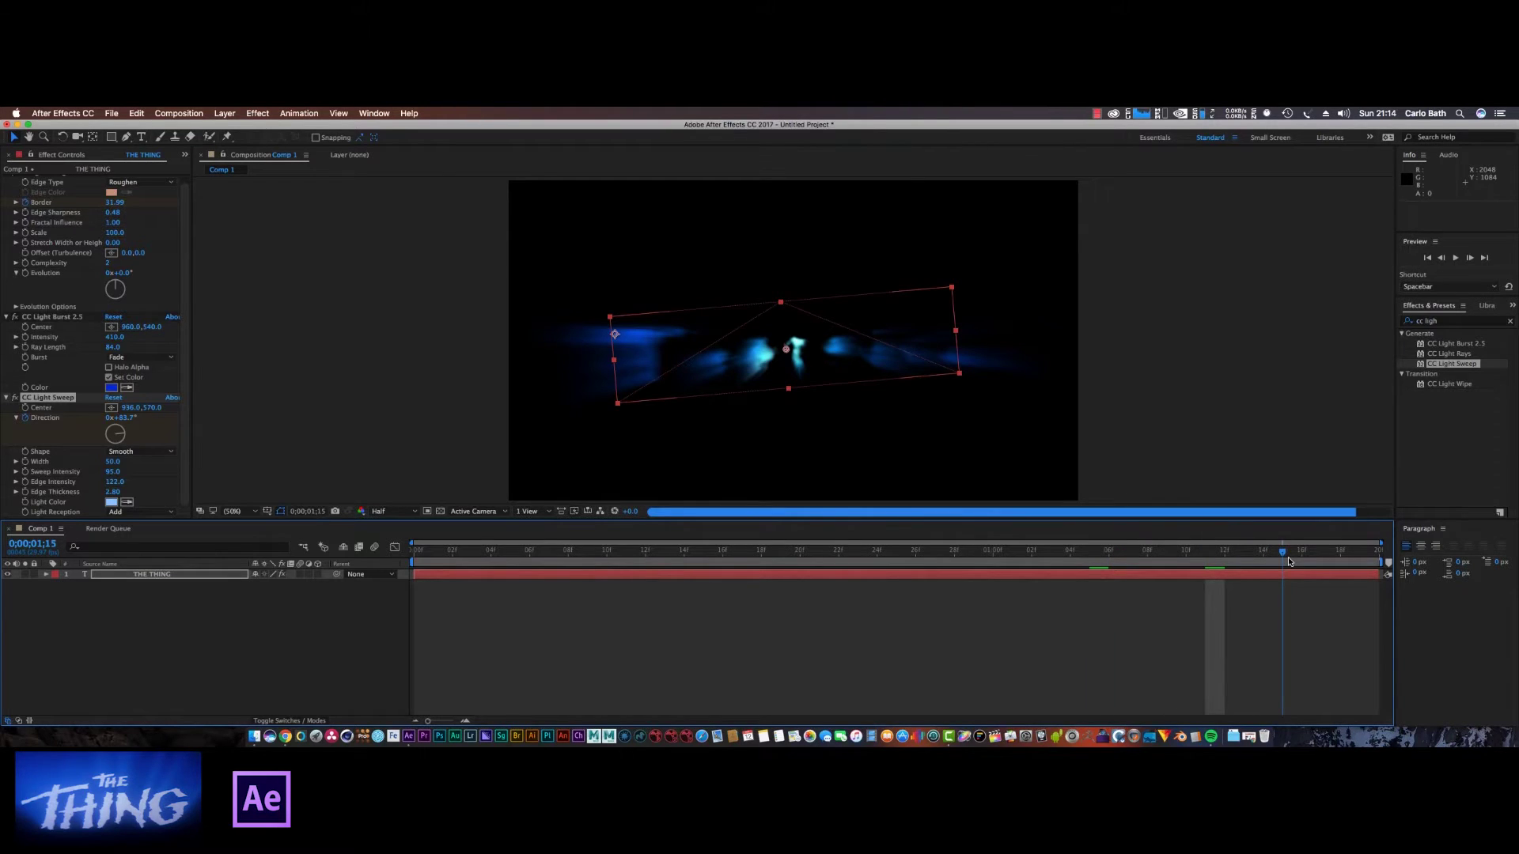
- Reset the light sweep colour to white (FFFFFF) and raise Edge Sharpness to 1.57 at 0;00;01;18
left_click(112, 502)
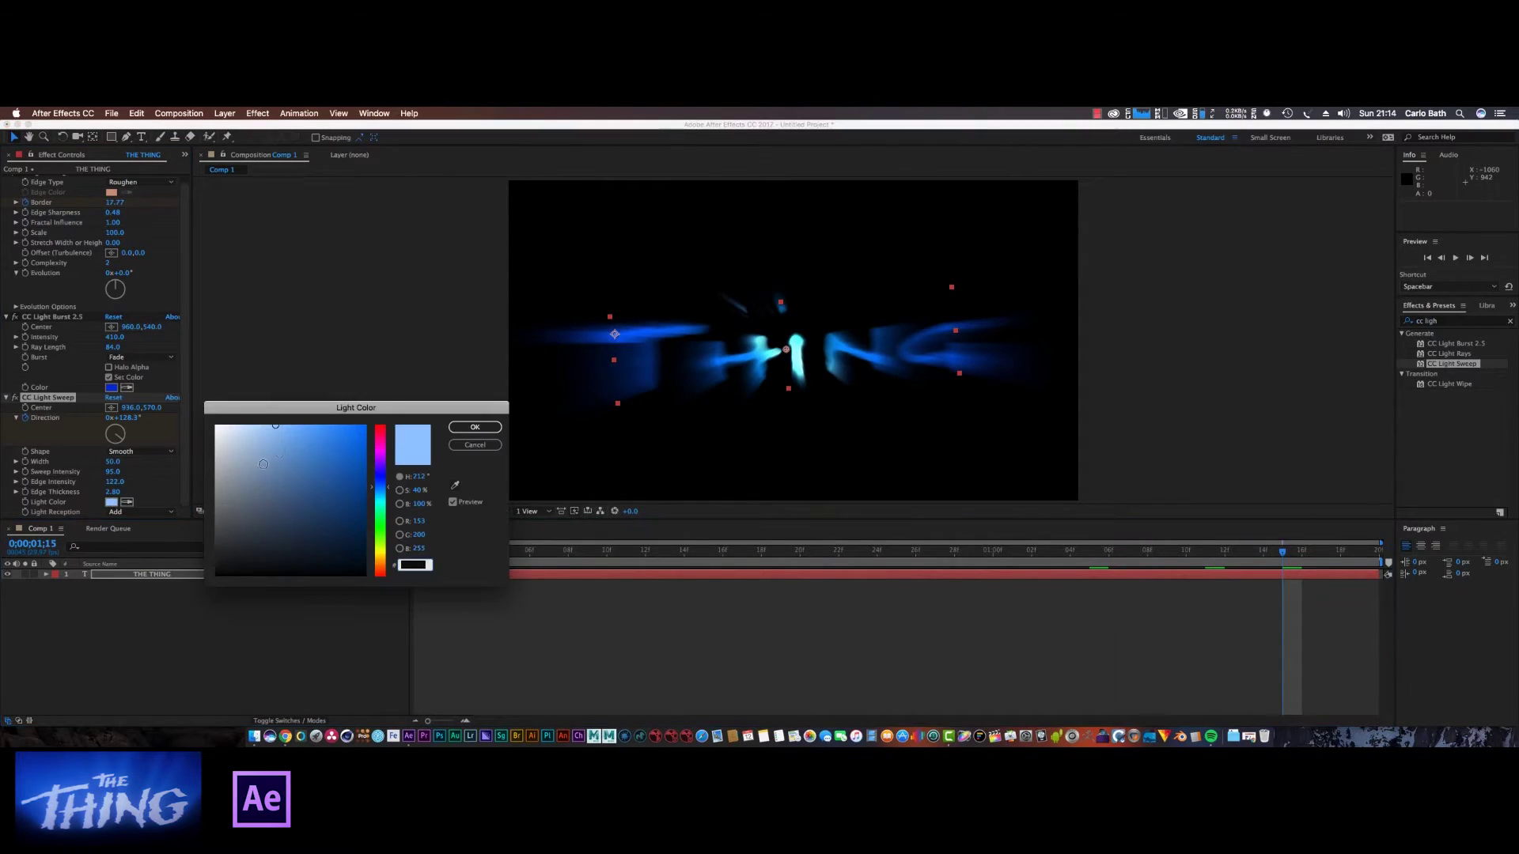
left_click_drag(228, 442, 215, 426)
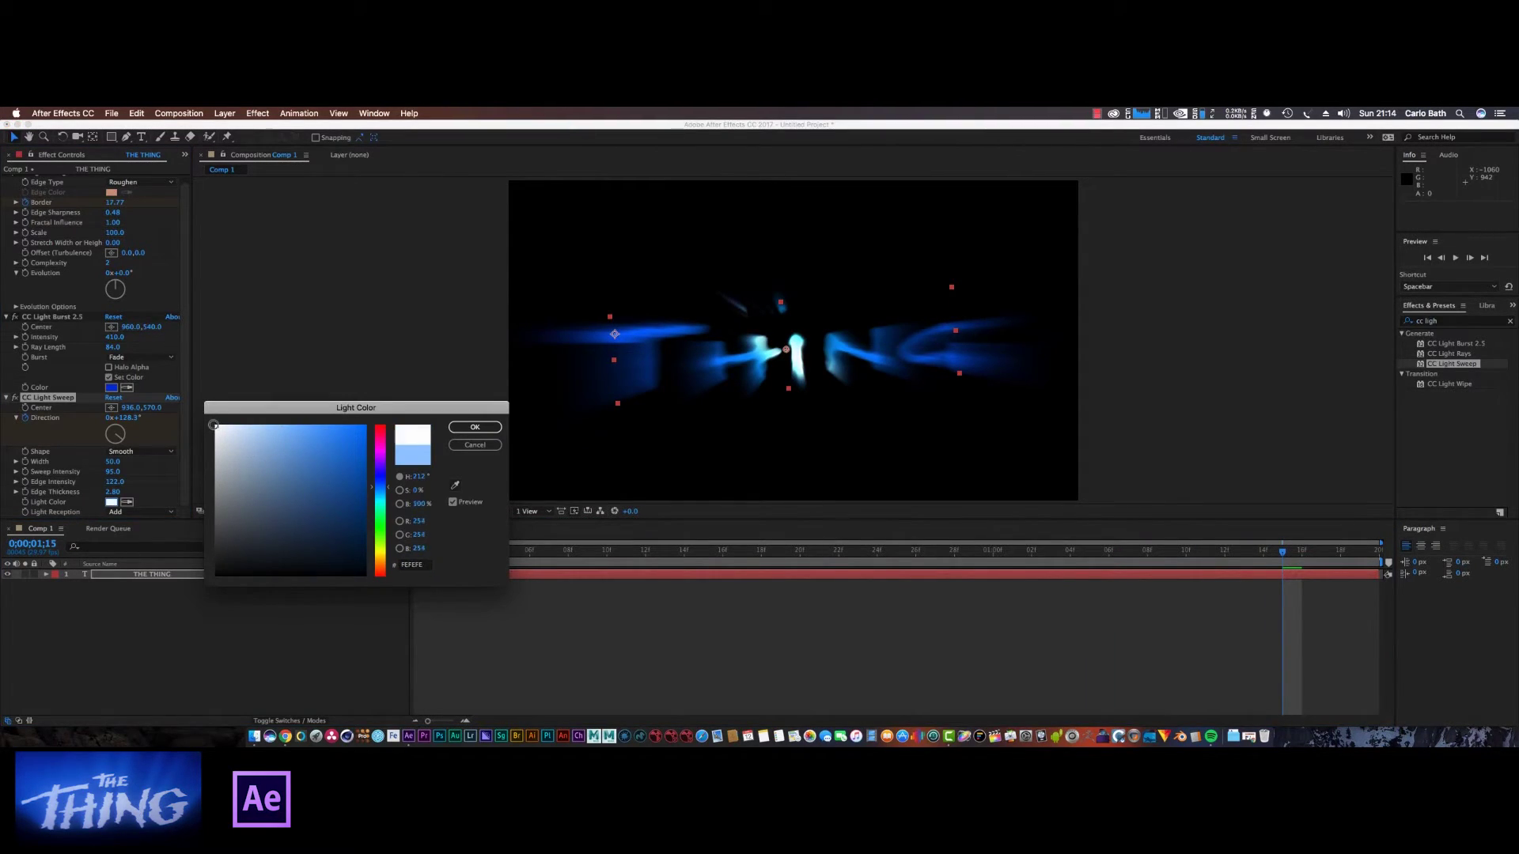
left_click(476, 430)
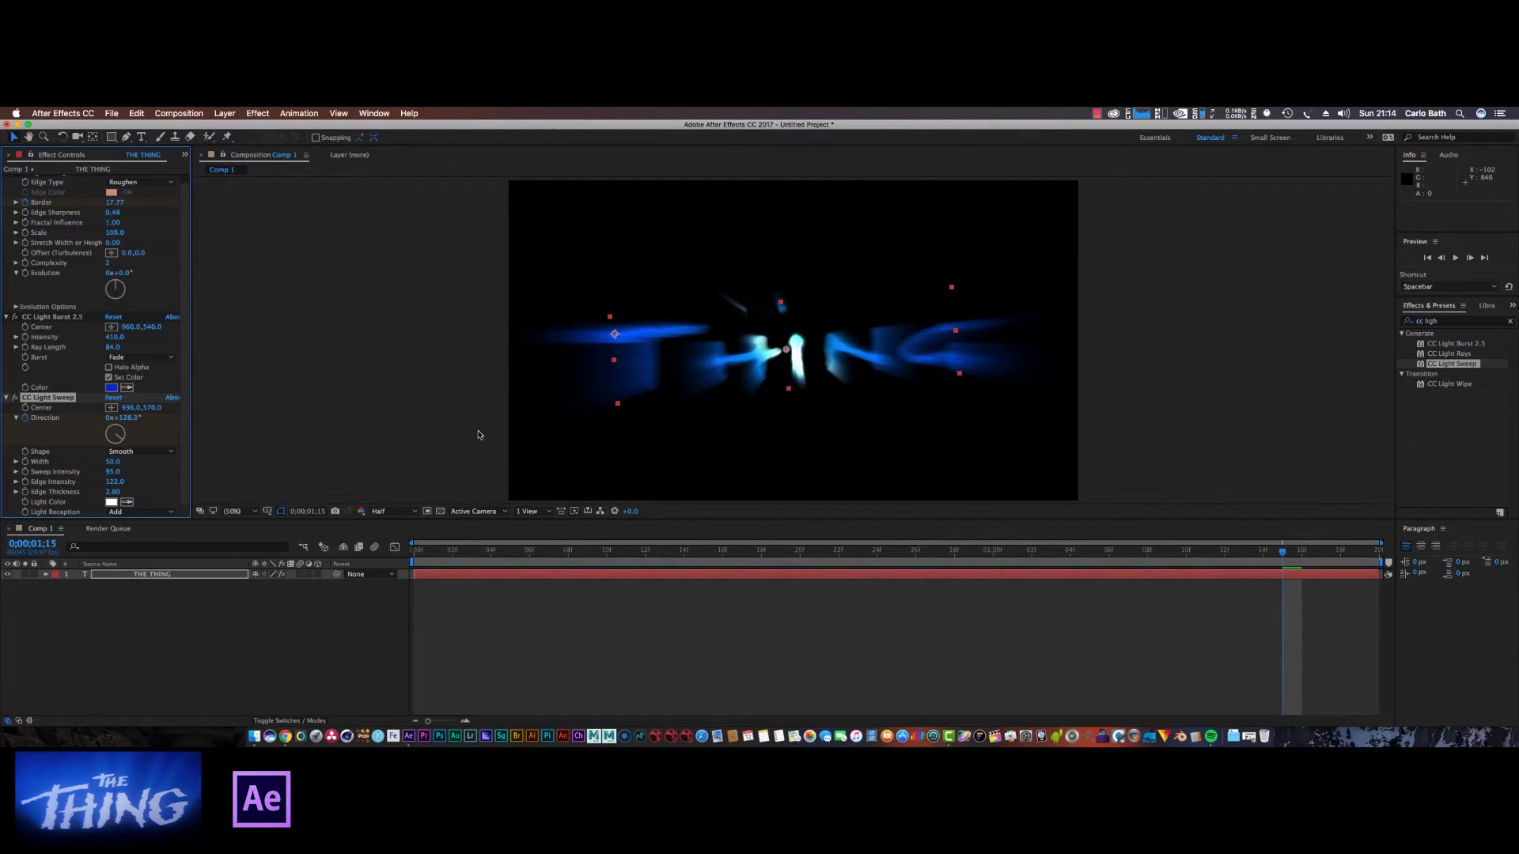
left_click_drag(1280, 556, 1339, 549)
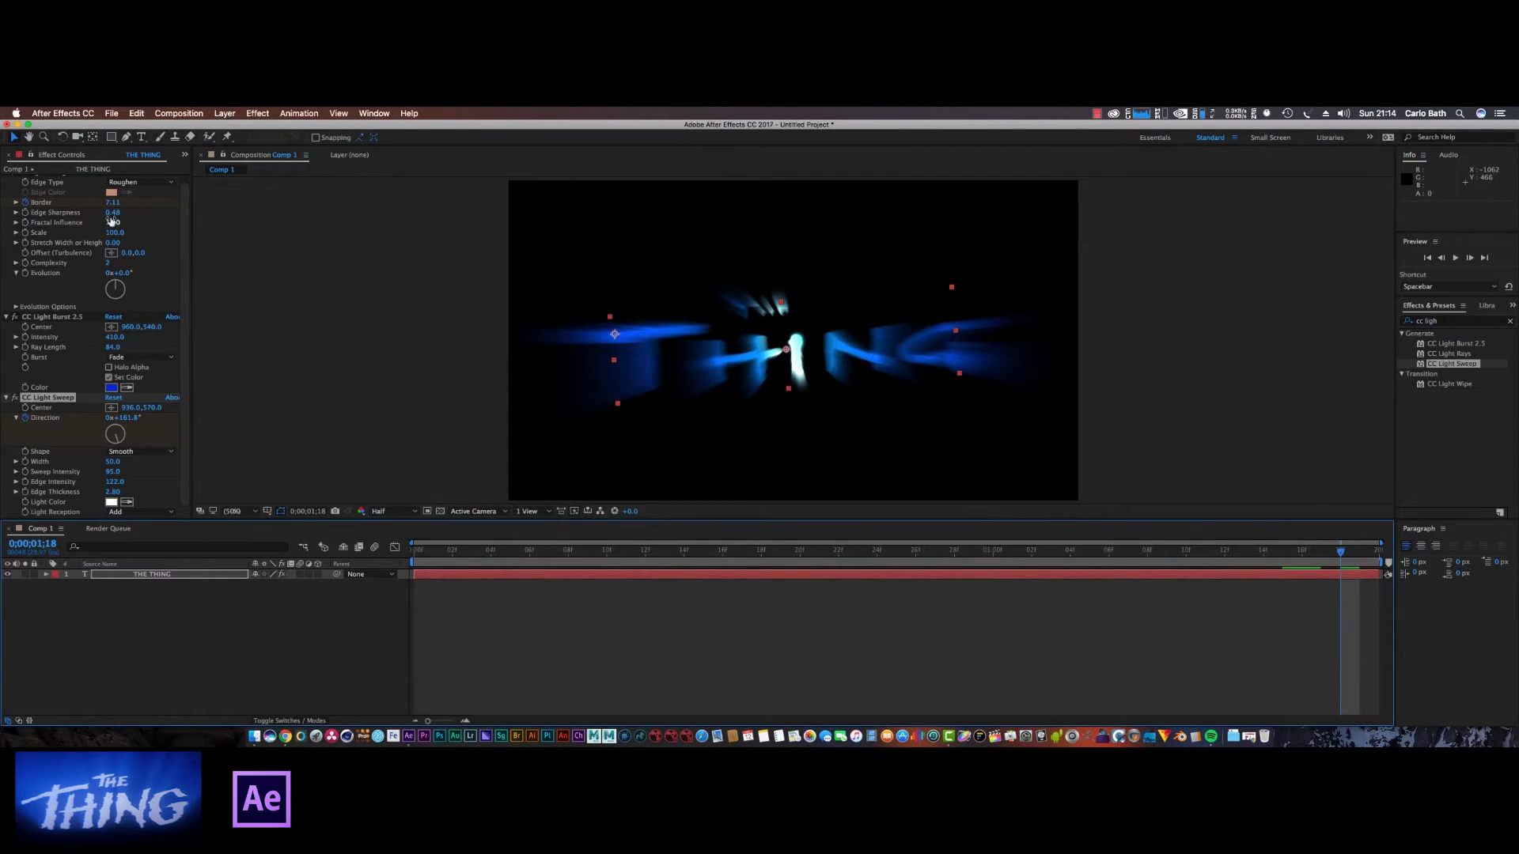
left_click_drag(113, 212, 150, 207)
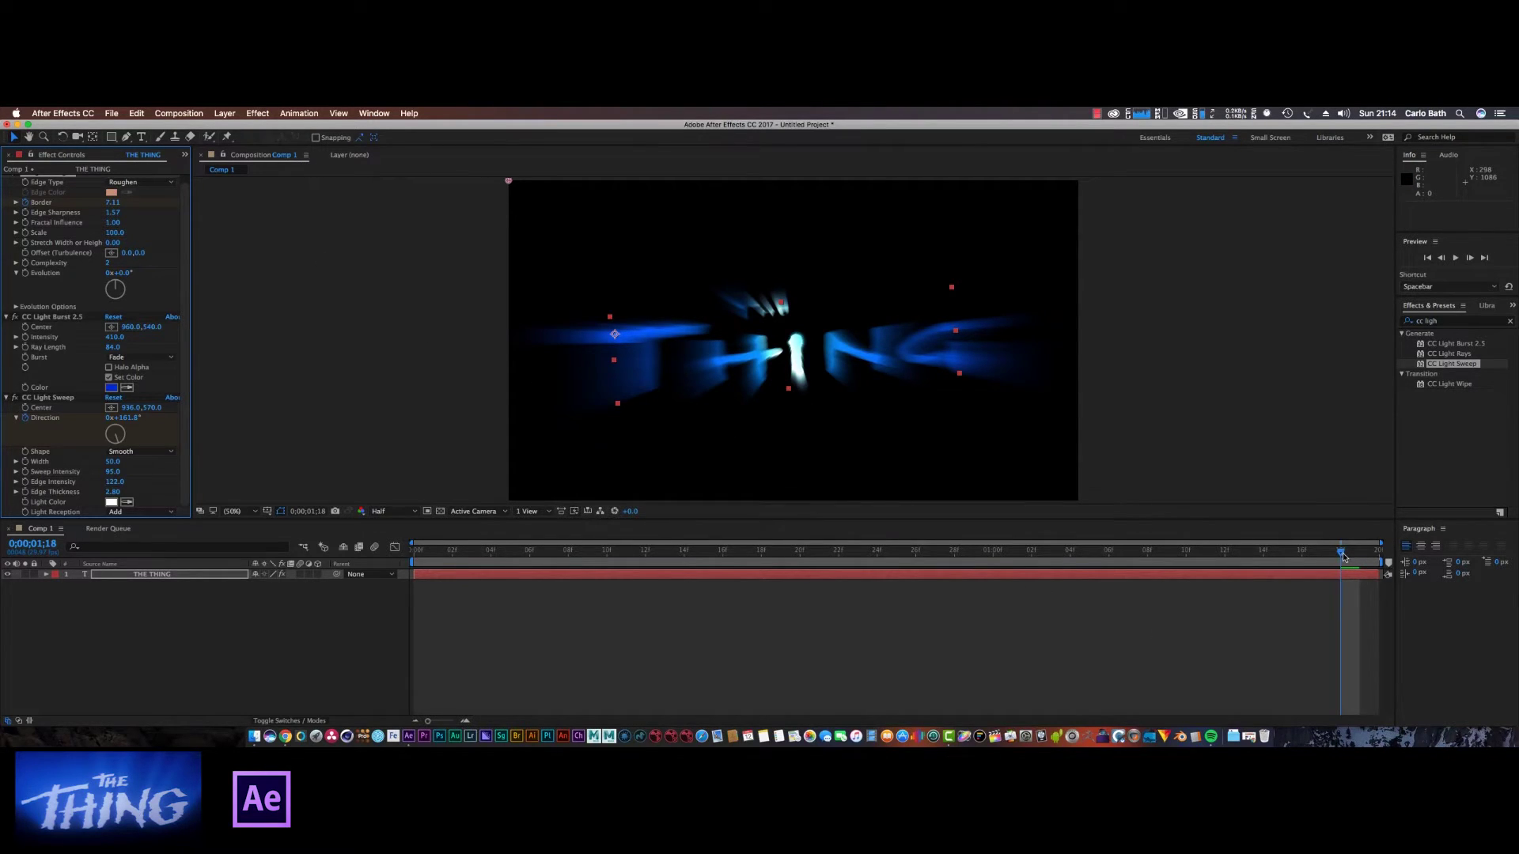
- Search Effects & Presets for 'noise' and apply Noise to THE THING title layer
left_click(1441, 320)
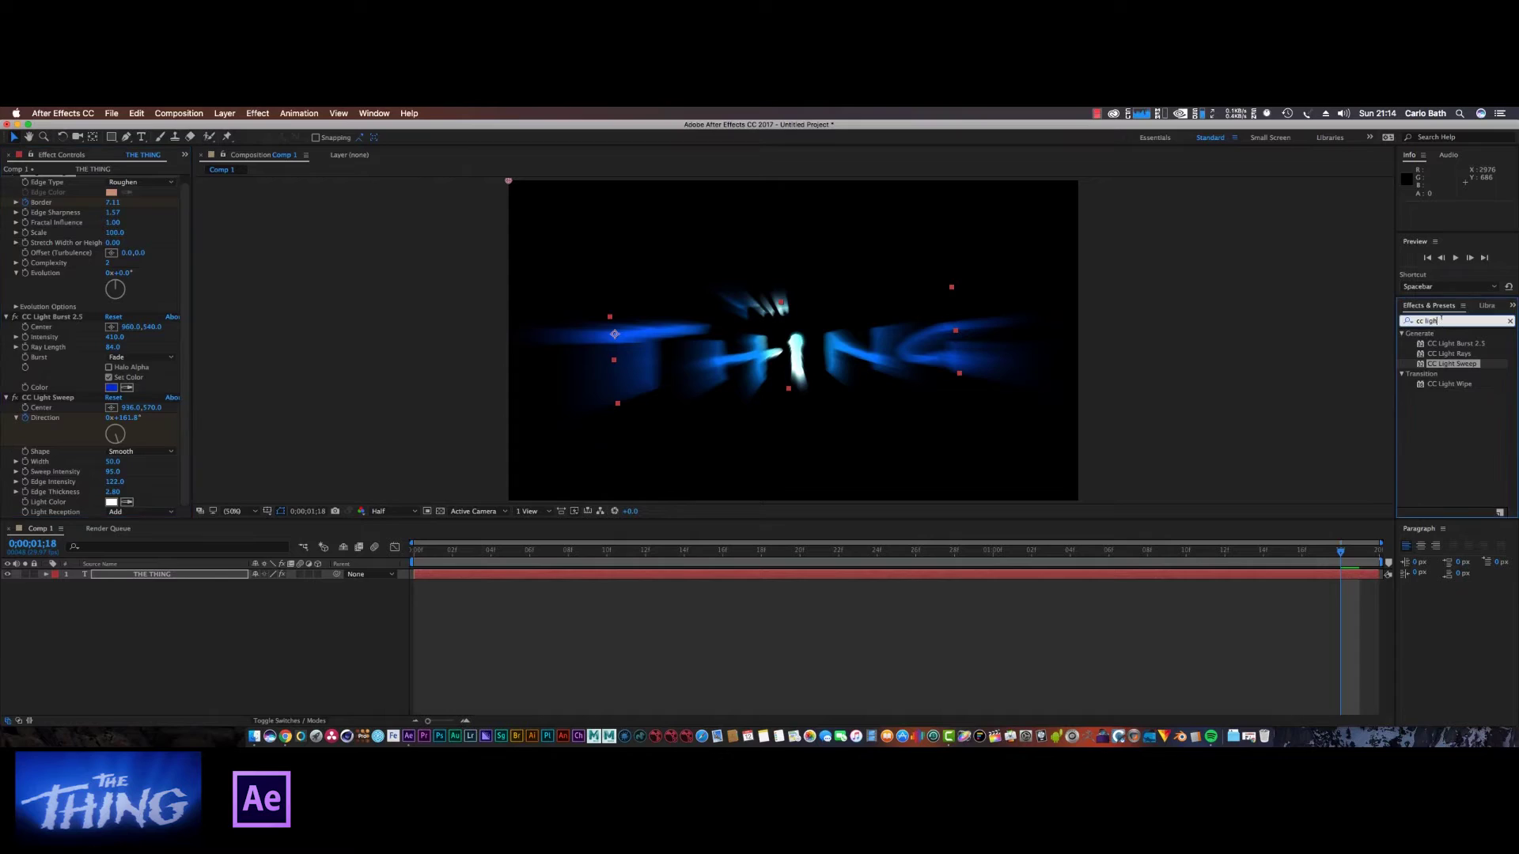
left_click_drag(1441, 320, 1409, 324)
type("noise")
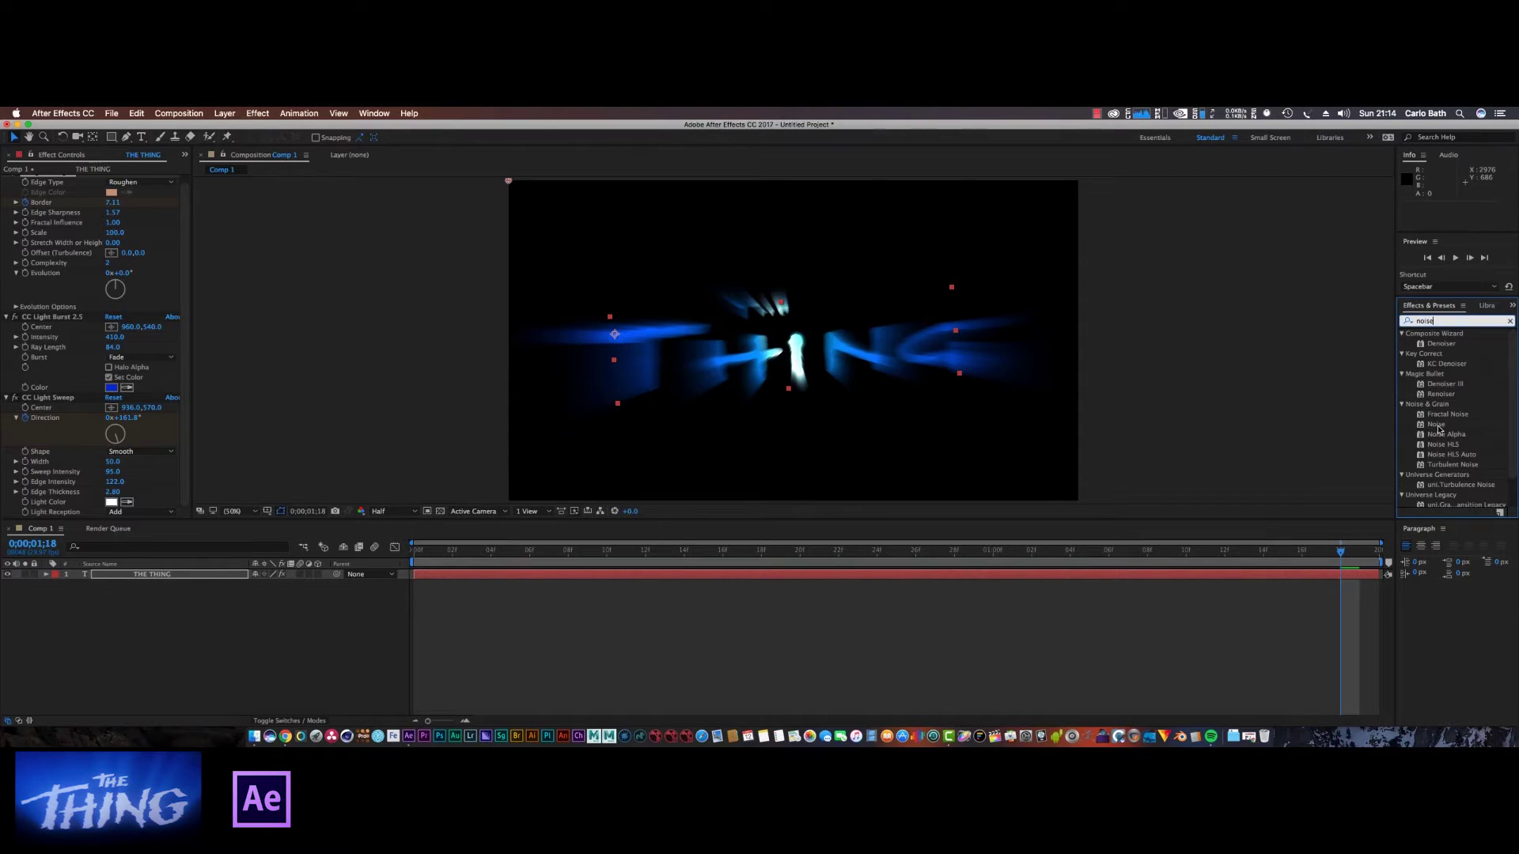
left_click_drag(1437, 425, 789, 354)
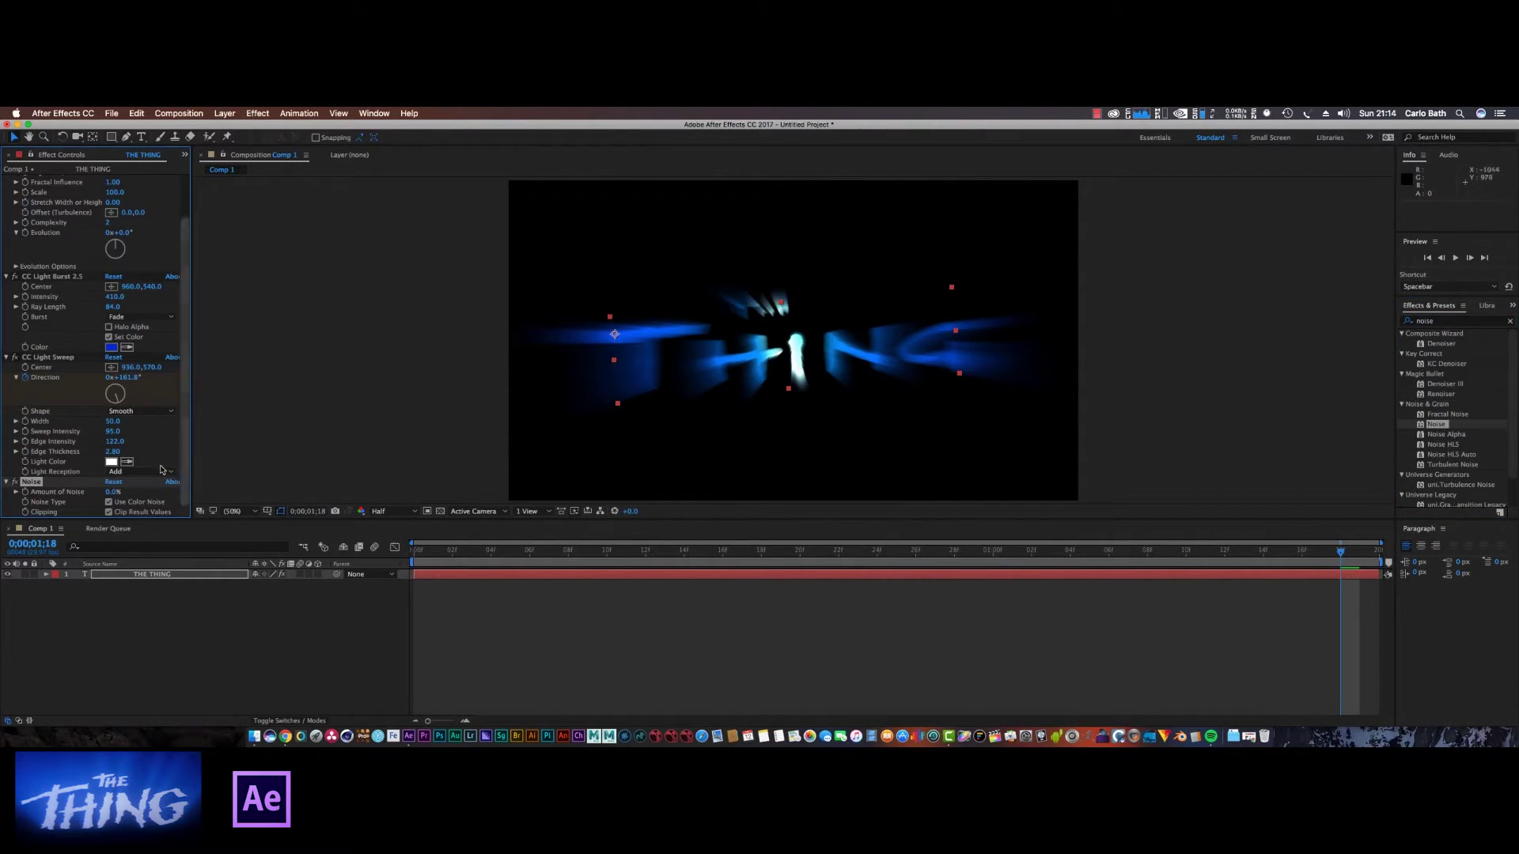
- Set Amount of Noise to 10% and view the composition at full size
left_click(113, 492)
key("Return")
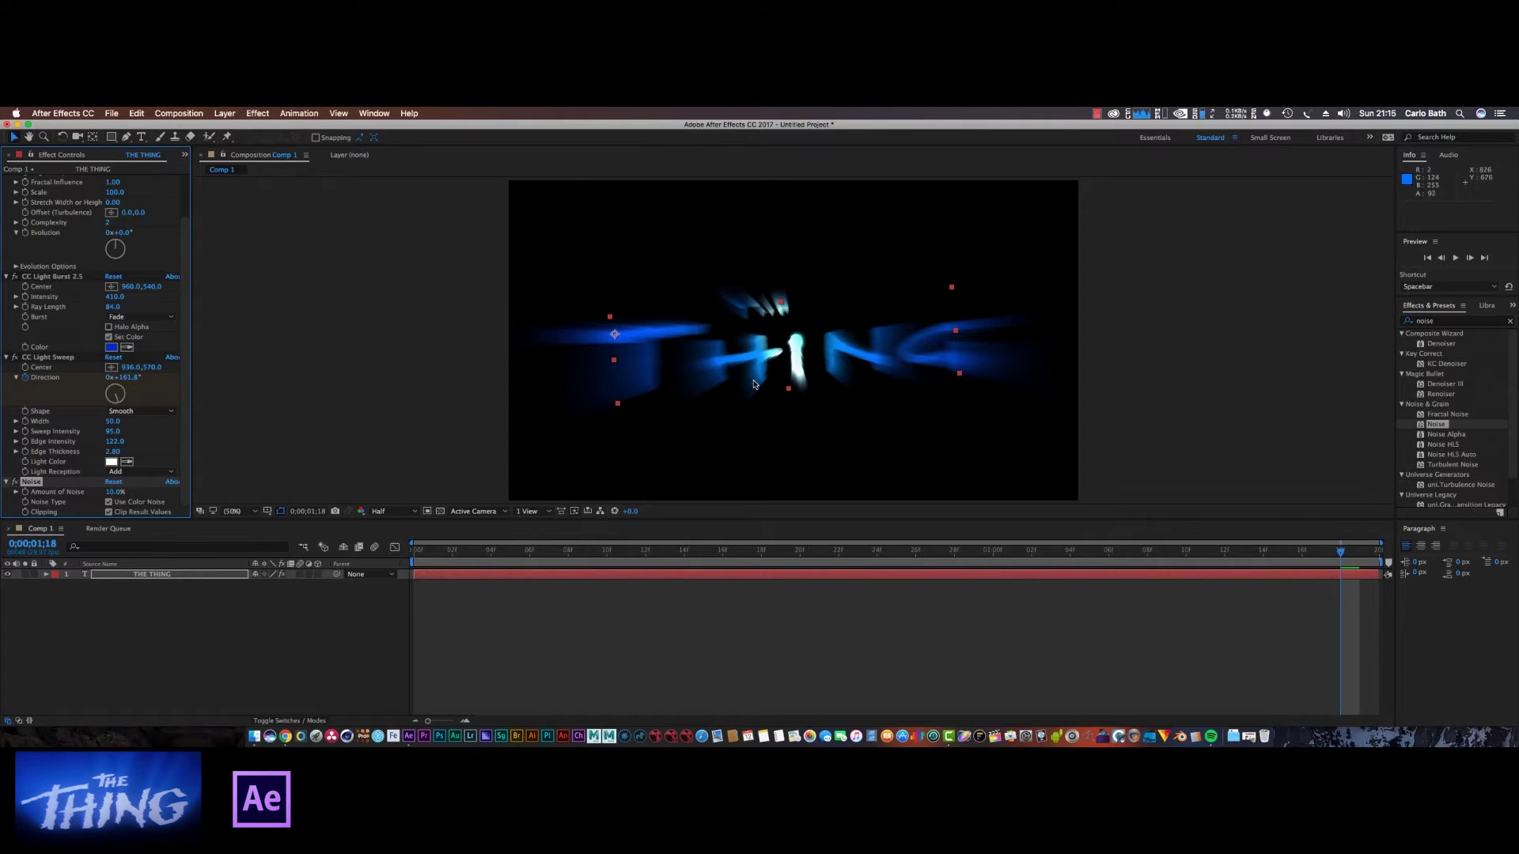
scroll(757, 383, "down", 3)
scroll(757, 384, "up", 5)
scroll(757, 383, "down", 2)
key("slash")
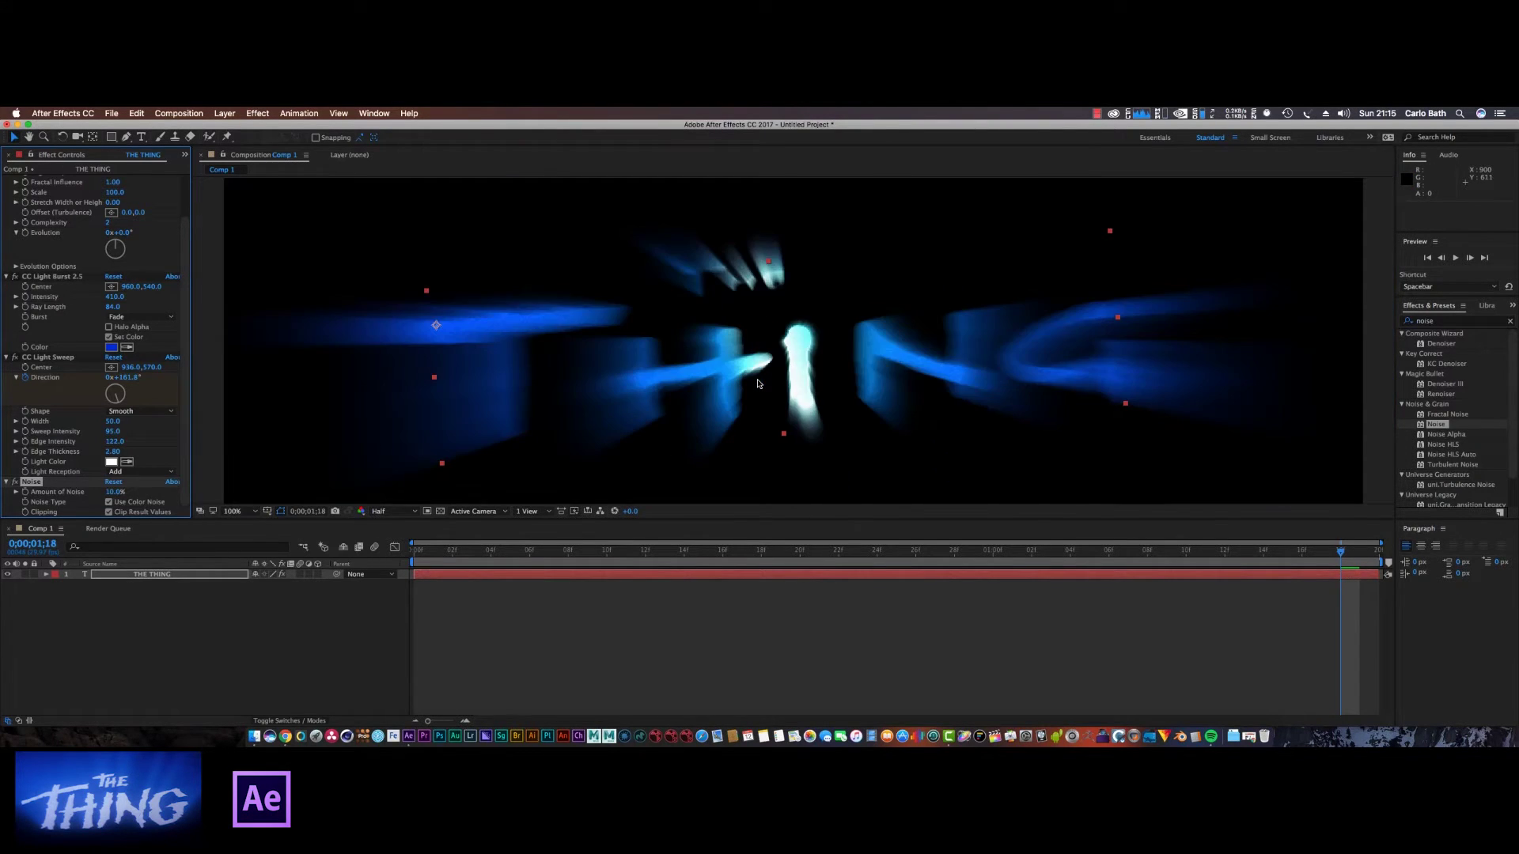
scroll(795, 407, "up", 2)
scroll(795, 407, "down", 4)
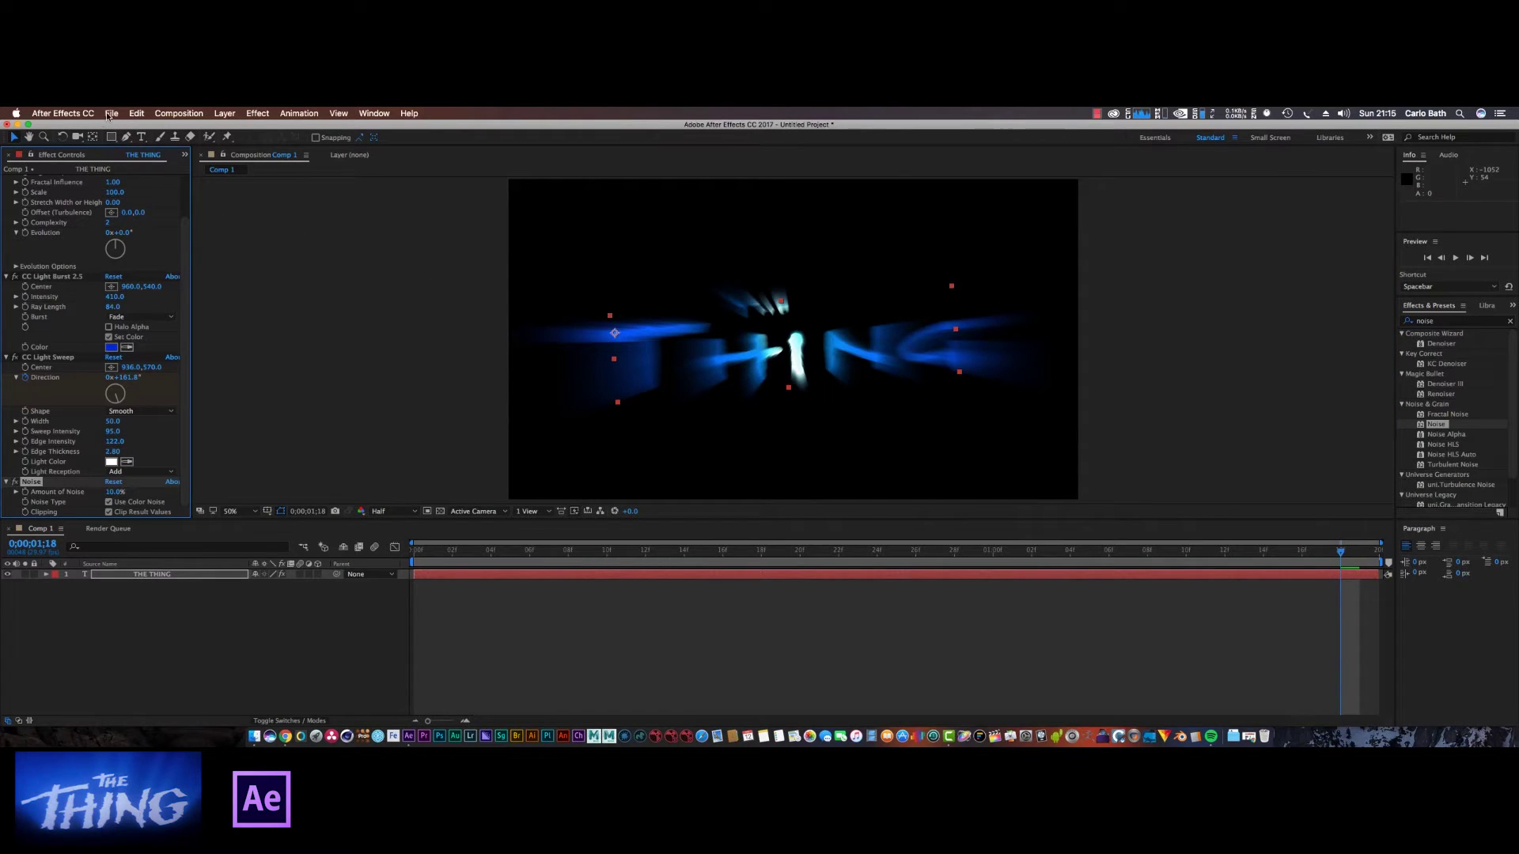
- Import the Earth-from-space still image as a single file
left_click(110, 114)
mouse_move(186, 281)
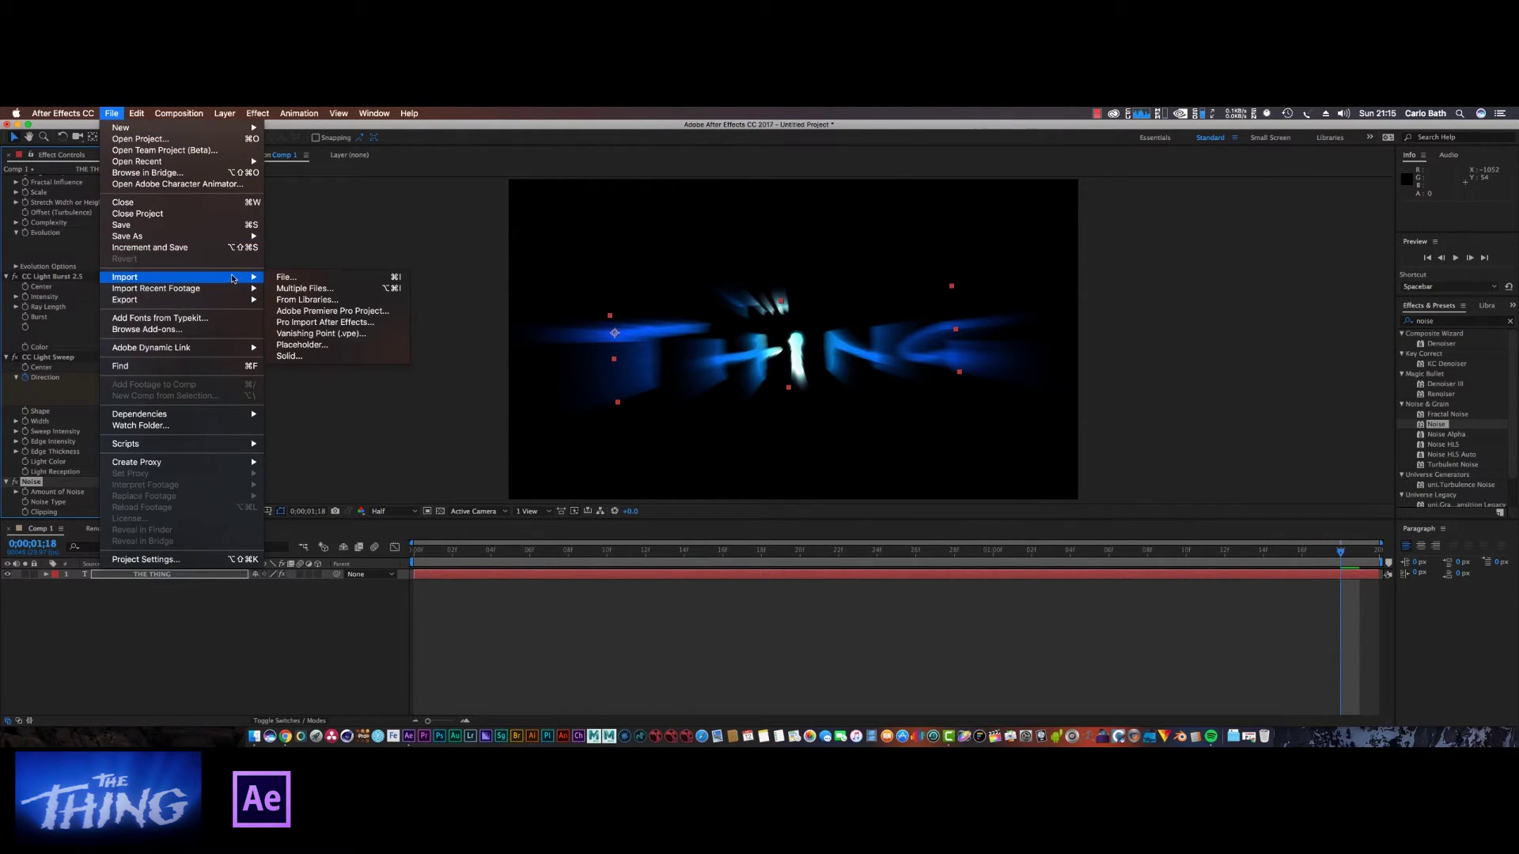
left_click(269, 278)
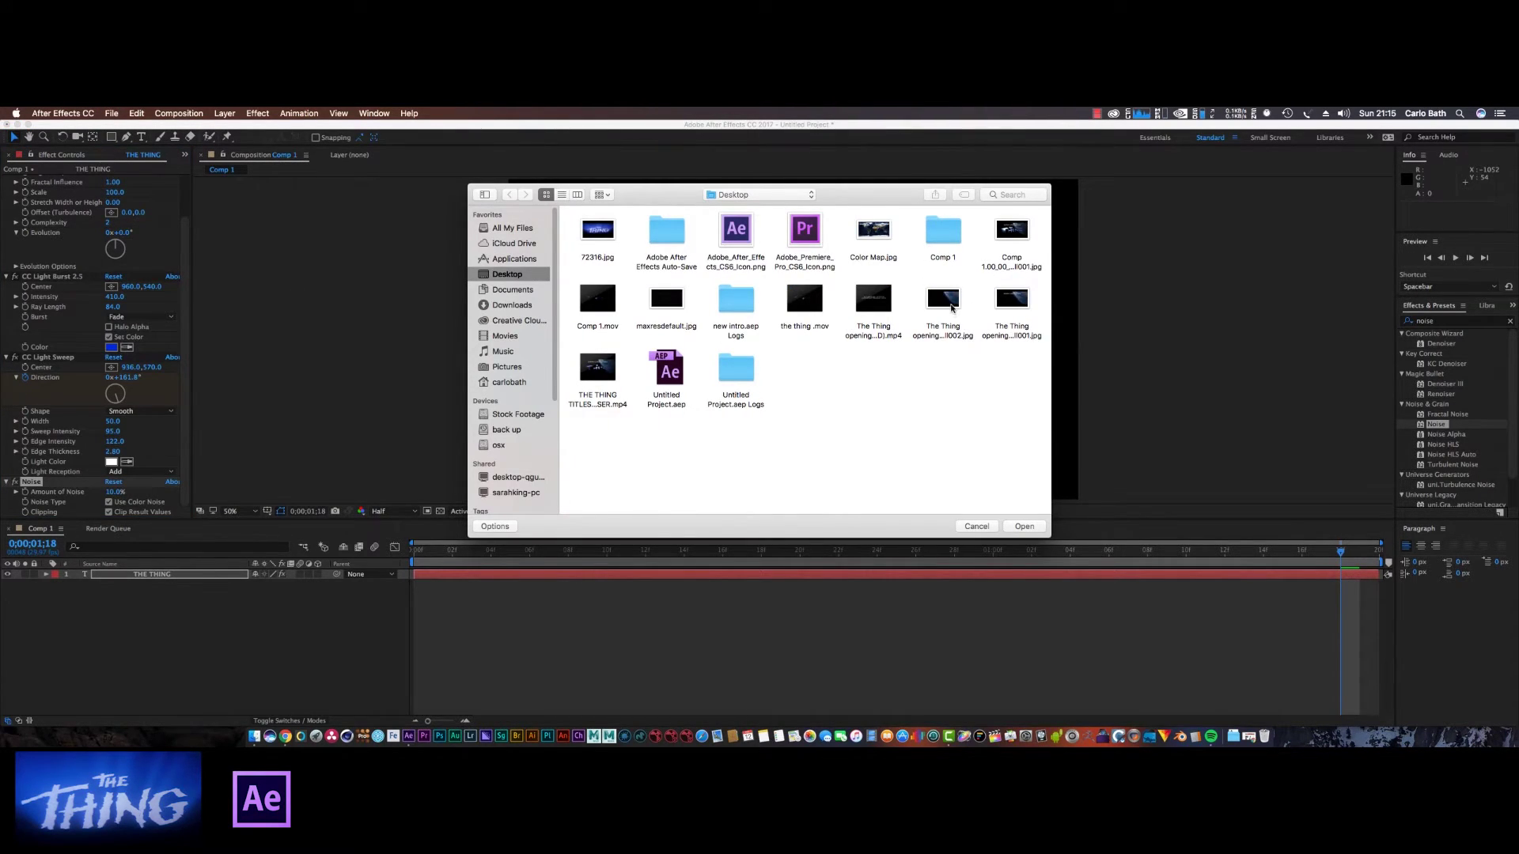
double_click(1027, 308)
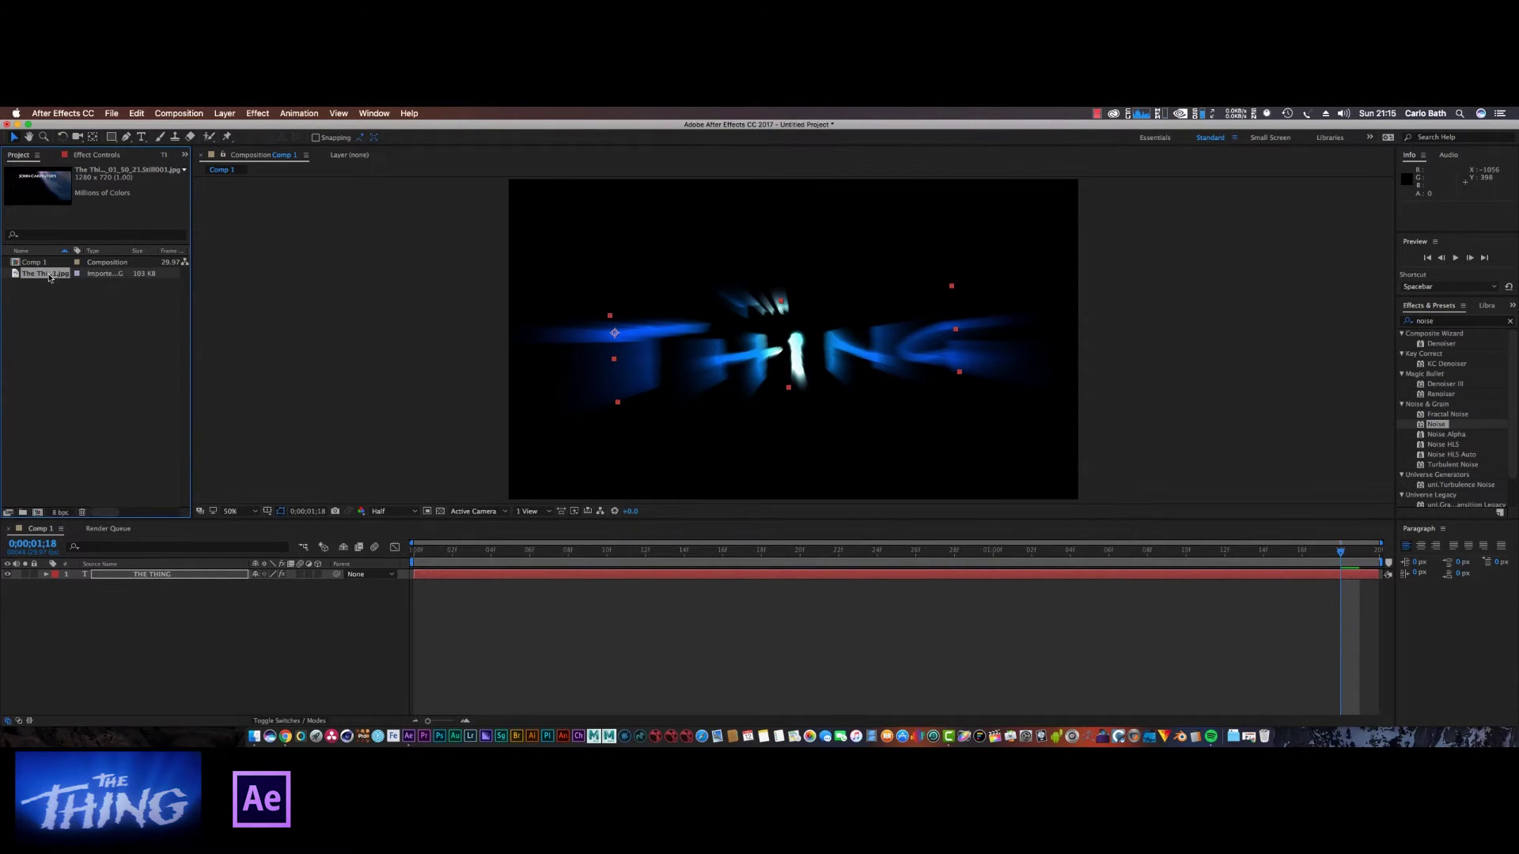
- Add the still beneath the title, scale it to 150%, and preview from the start
left_click_drag(49, 277, 127, 585)
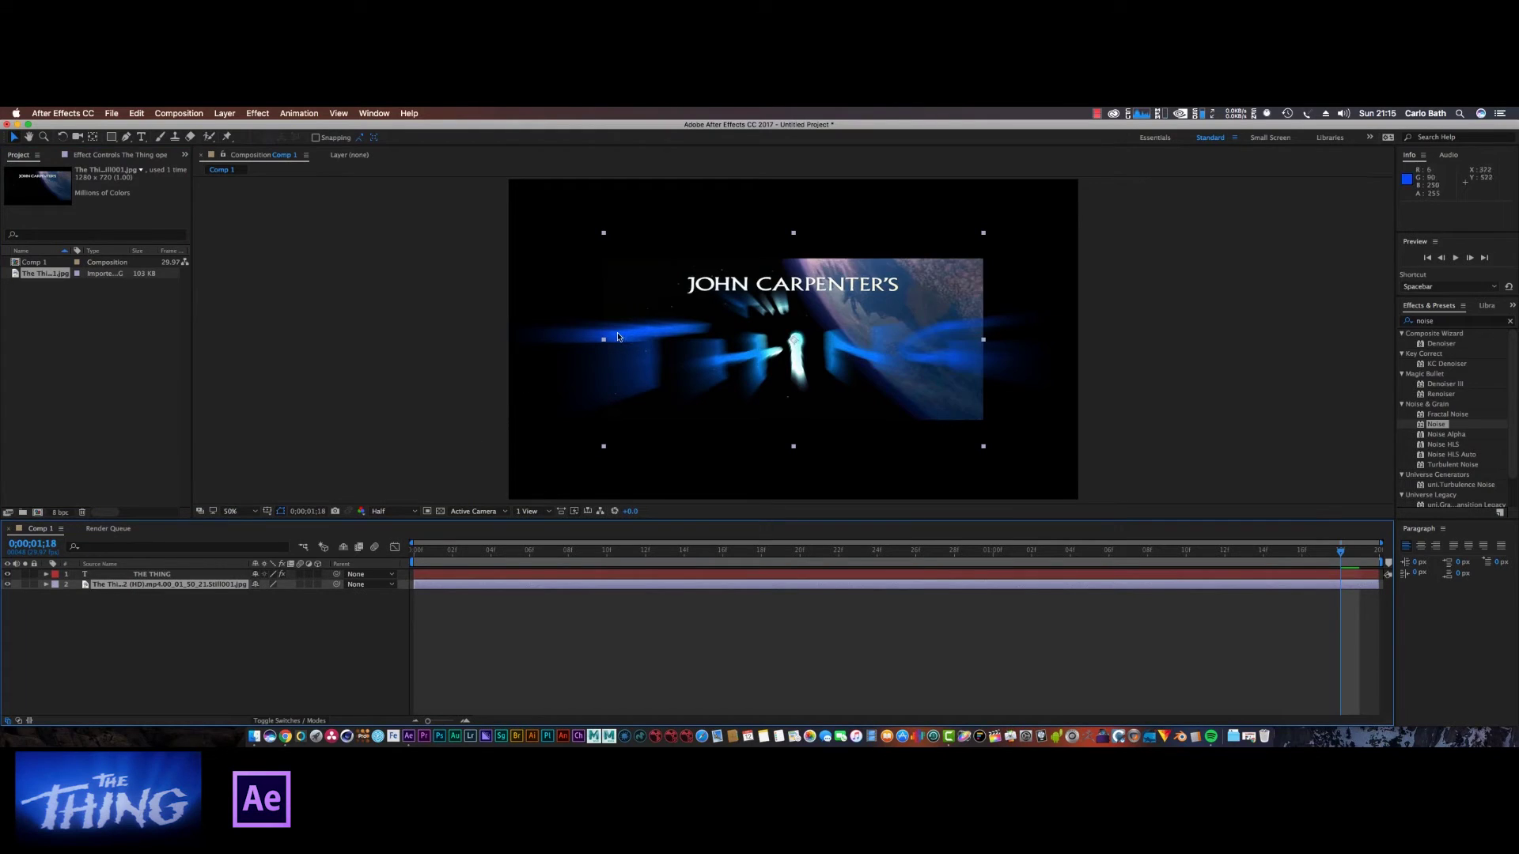
left_click_drag(283, 594, 321, 596)
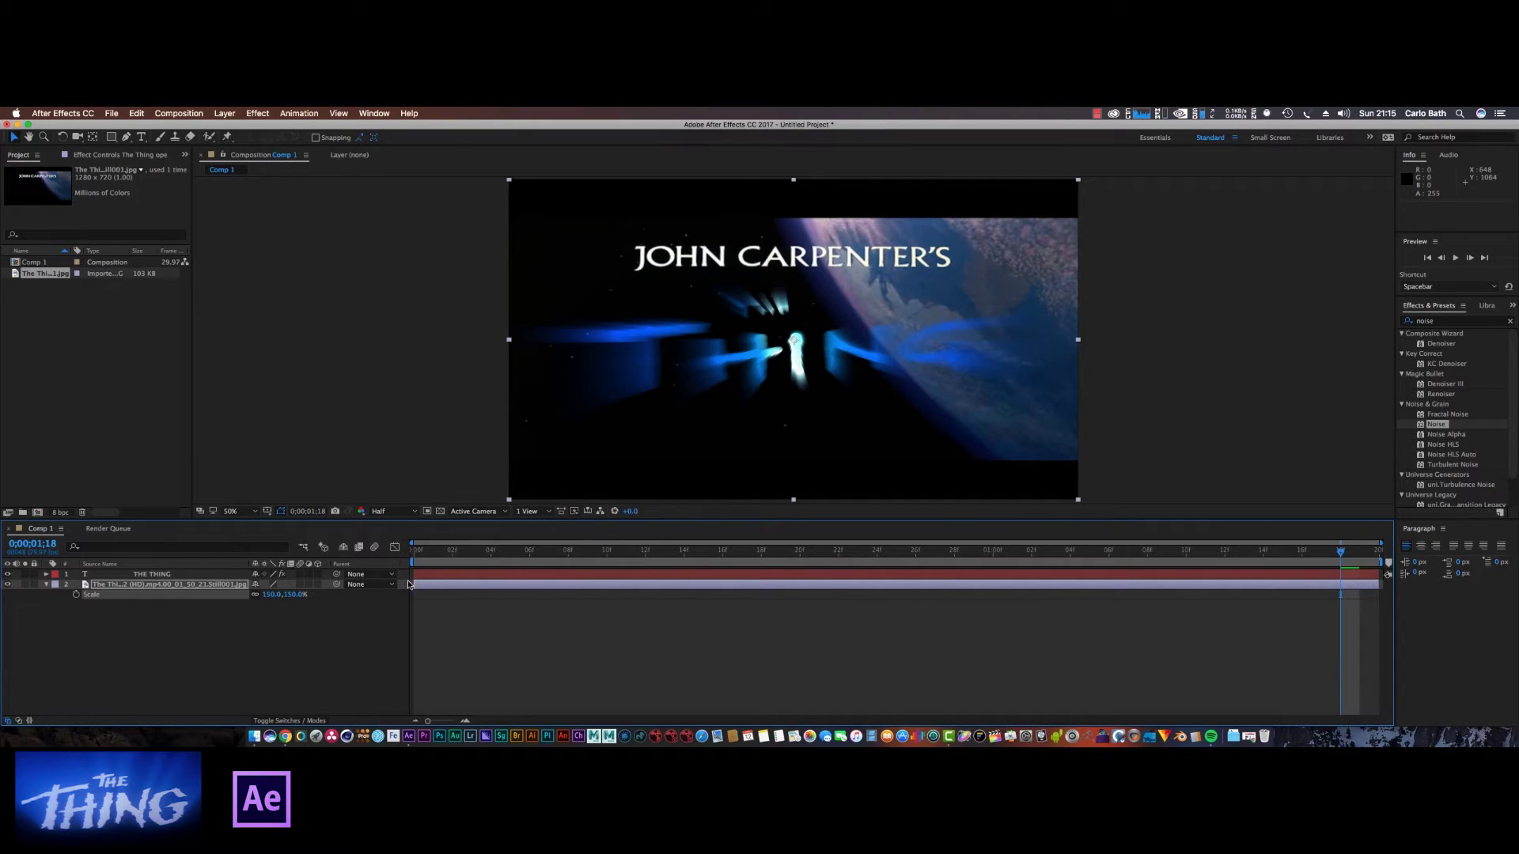
left_click(417, 552)
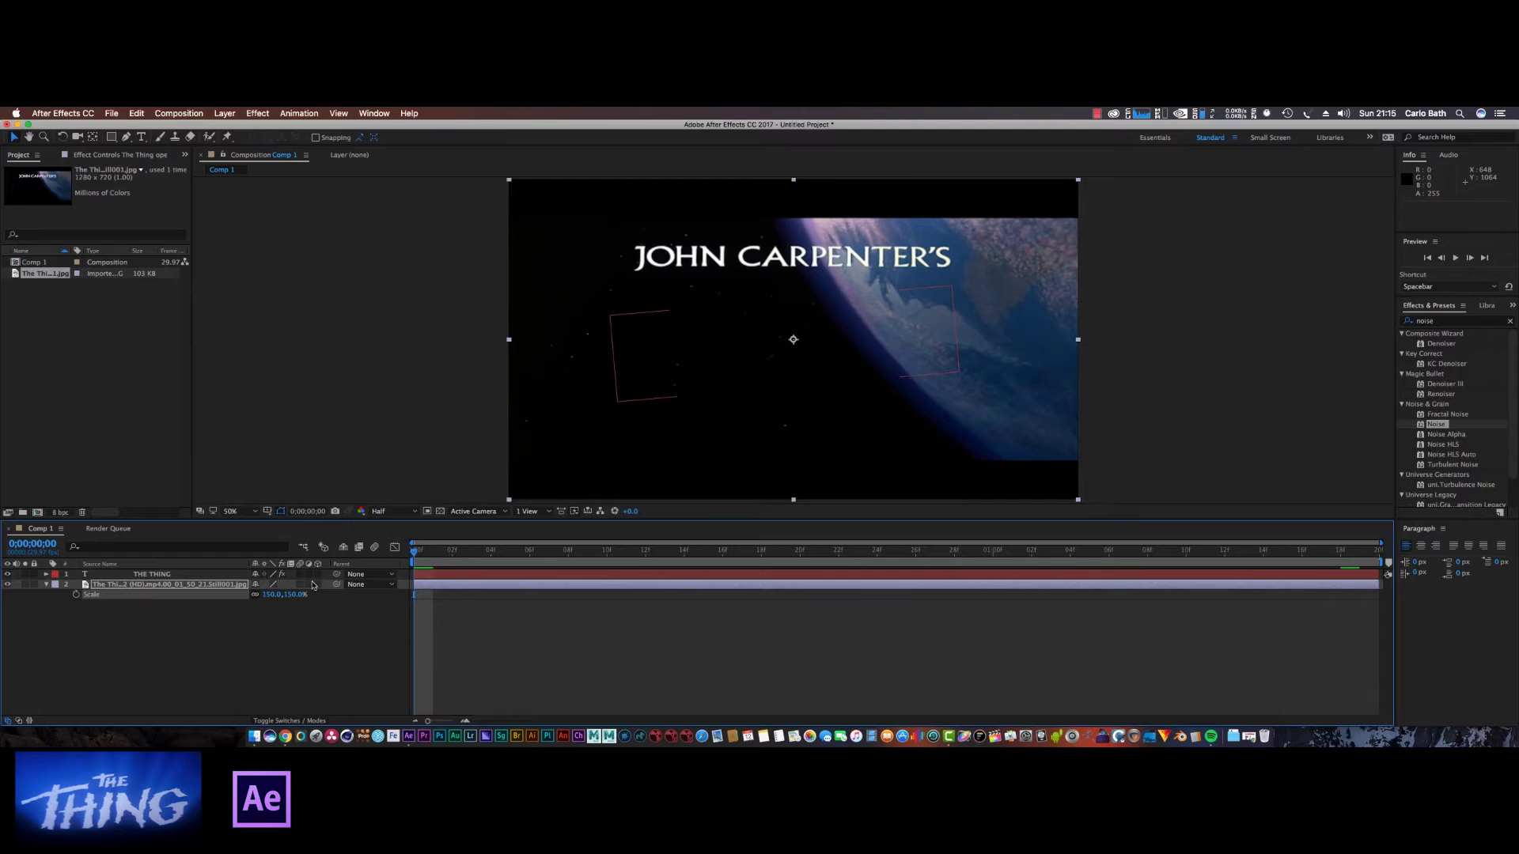
left_click(1454, 259)
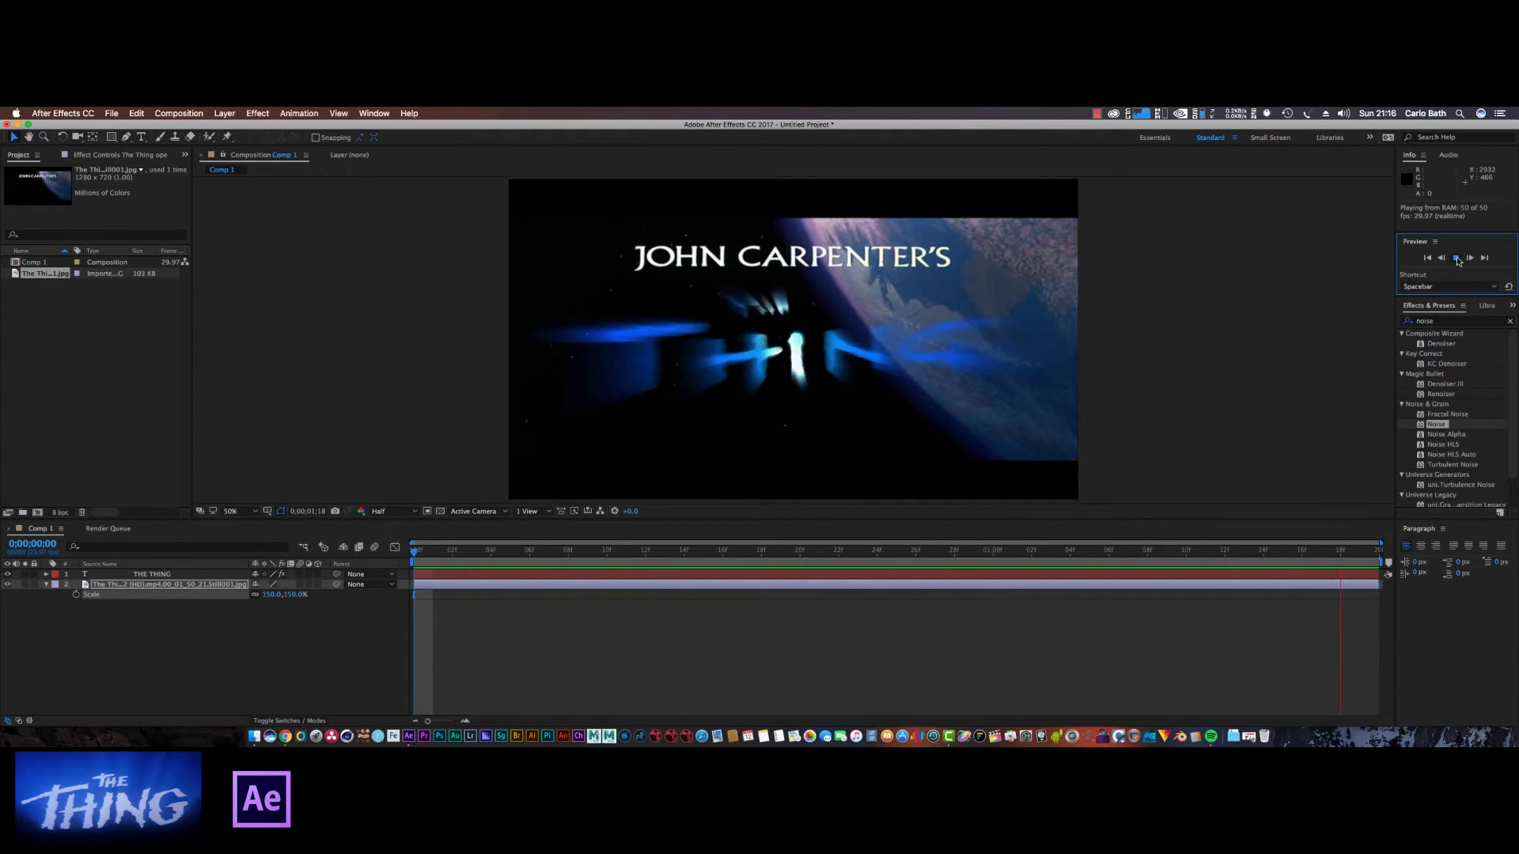
- Replay the composite preview from the first frames, then expand and select THE THING layer
left_click(1455, 259)
left_click(428, 552)
key("space")
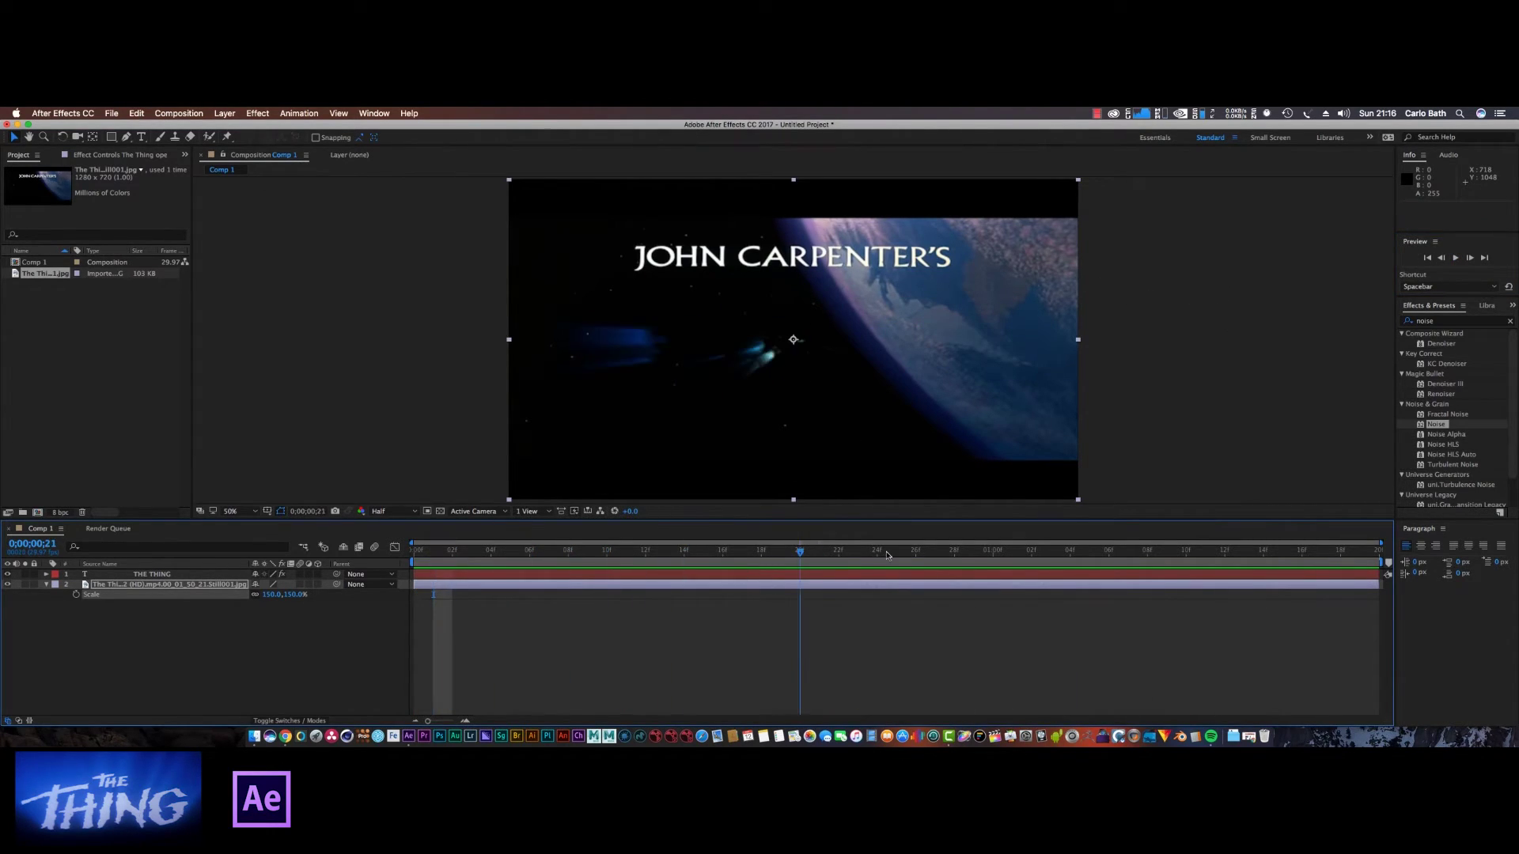
left_click(46, 575)
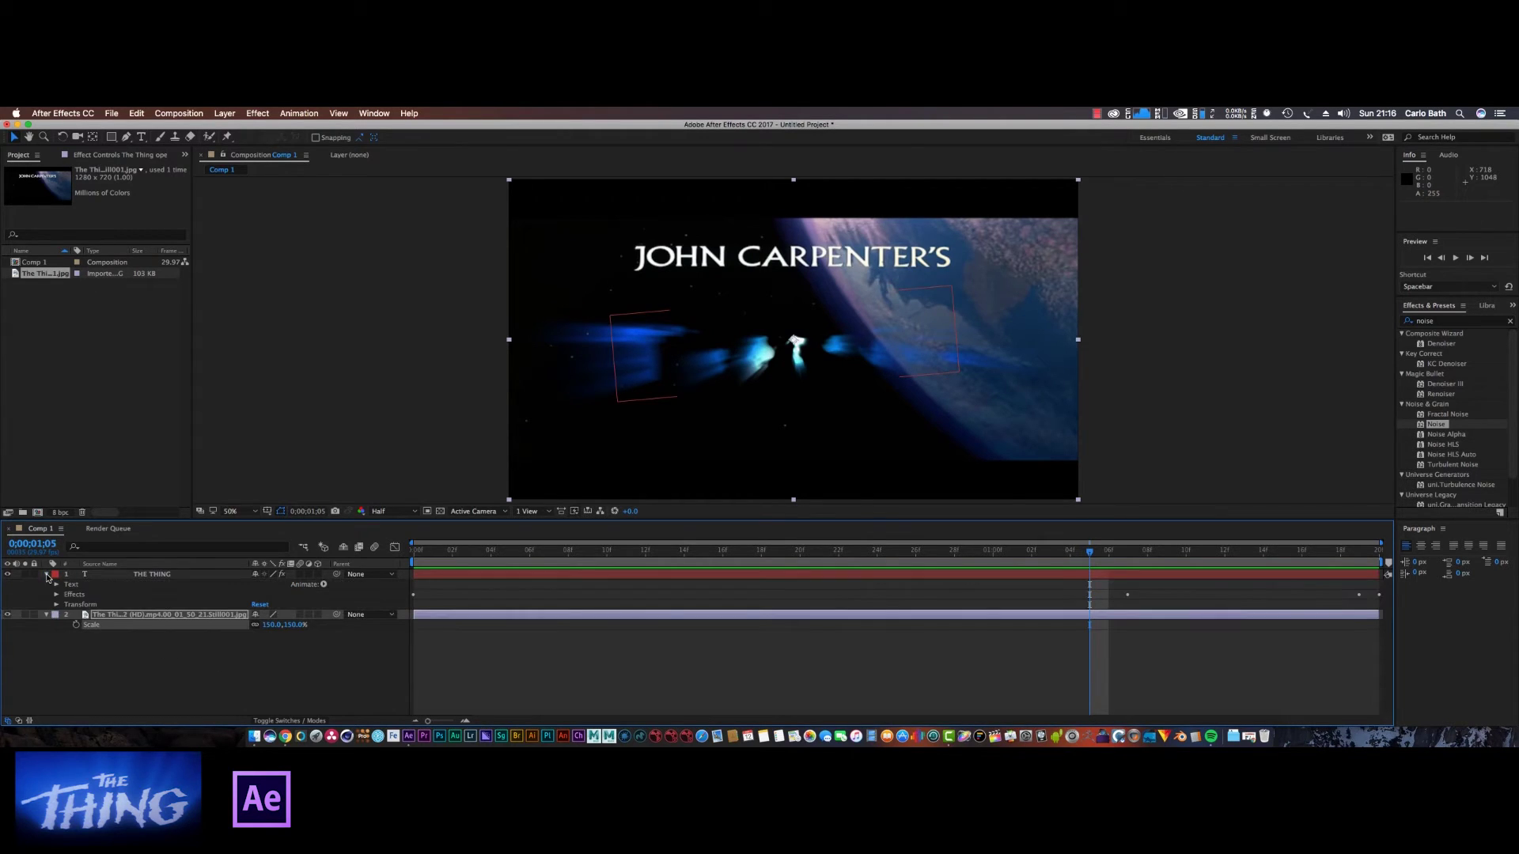
left_click(146, 576)
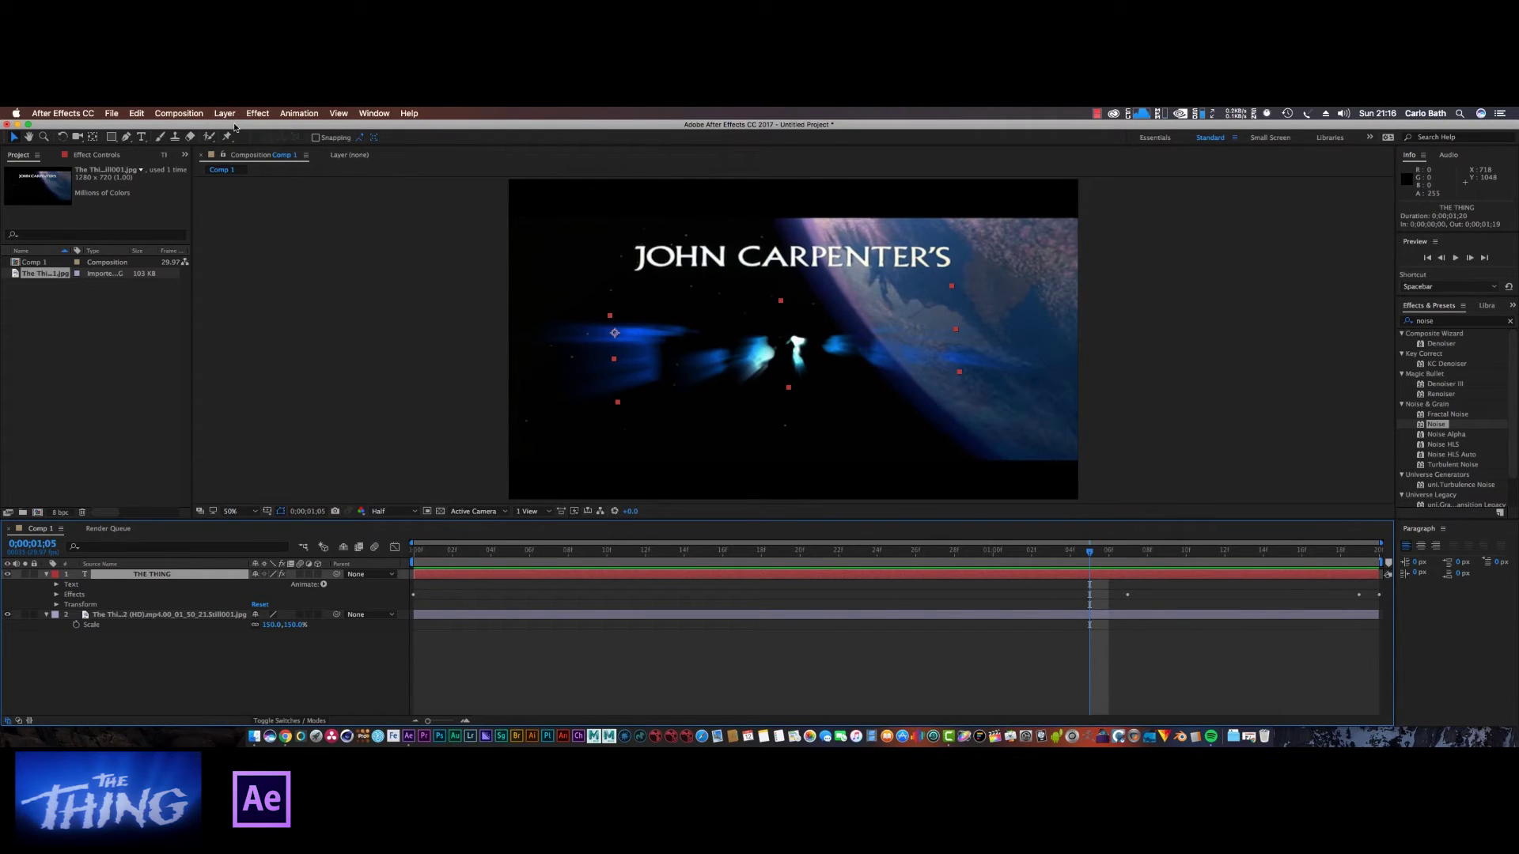
- Time-stretch THE THING layer to 200% and preview the slowed animation from the start
left_click(224, 113)
mouse_move(319, 254)
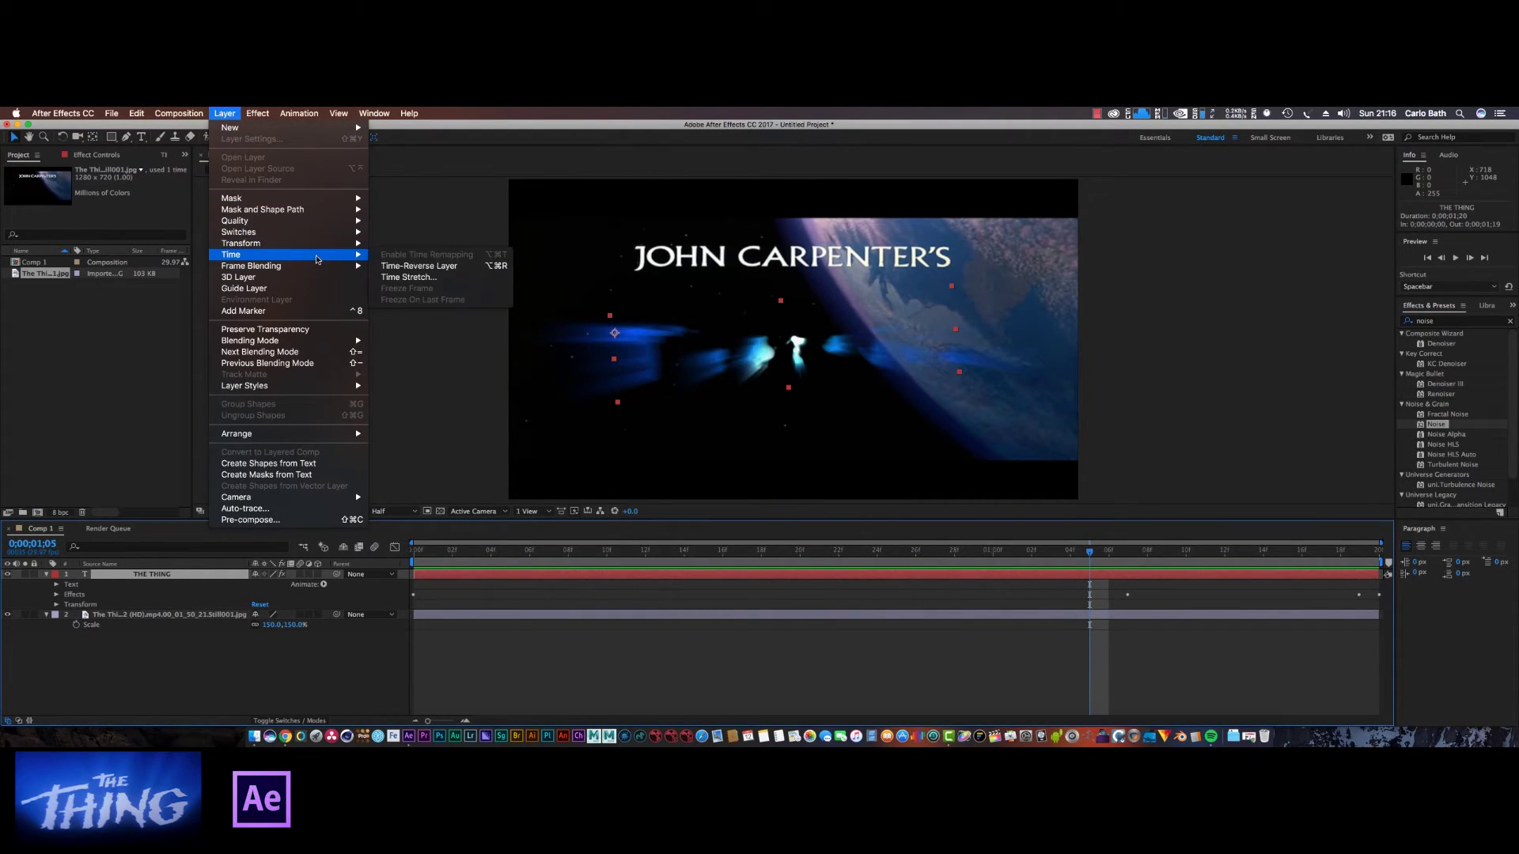
left_click(399, 277)
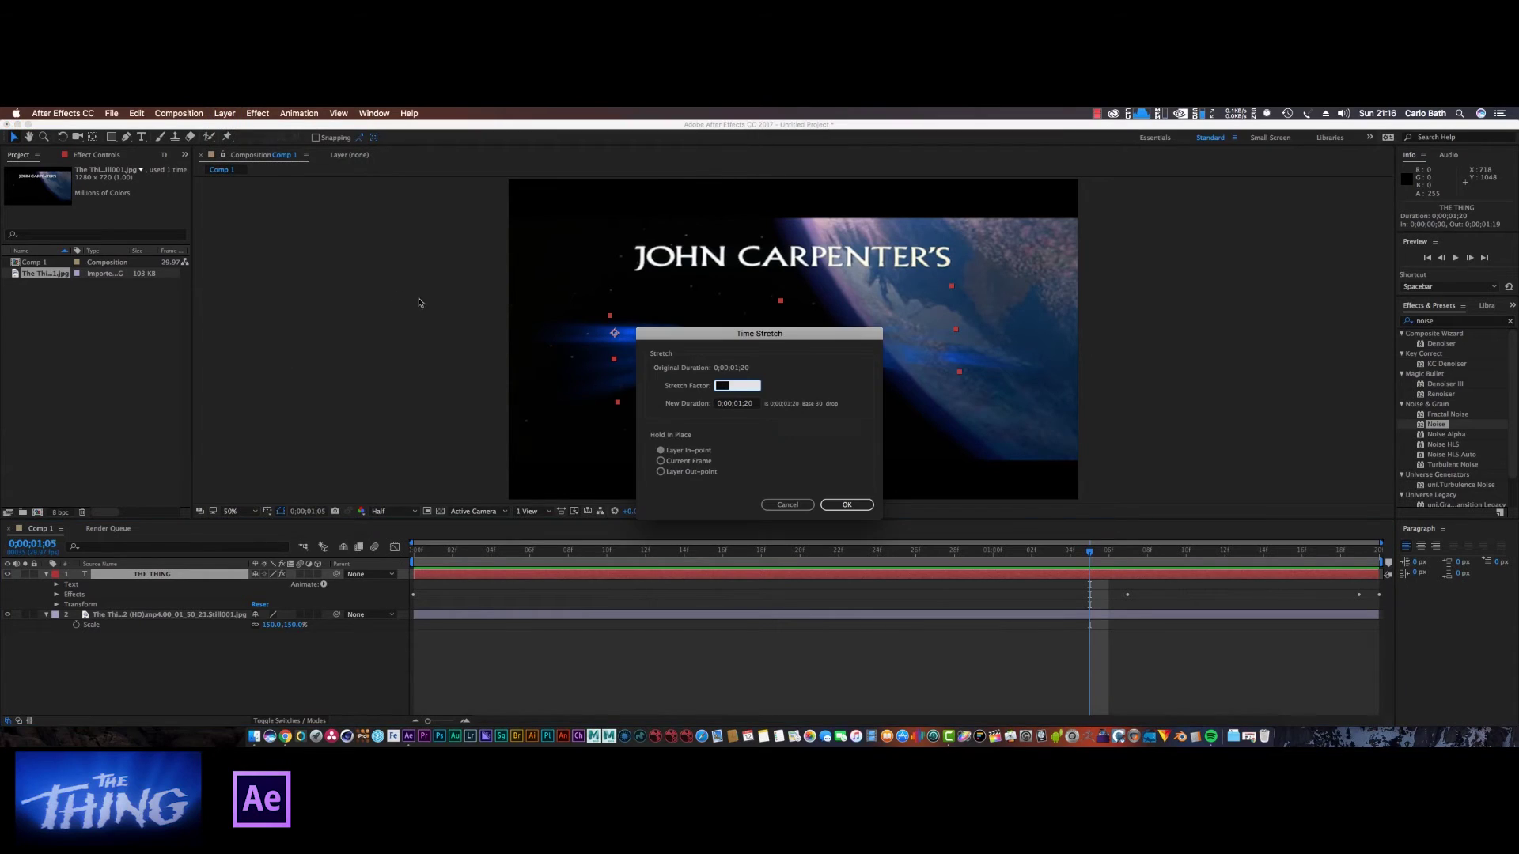
type("200")
key("Return")
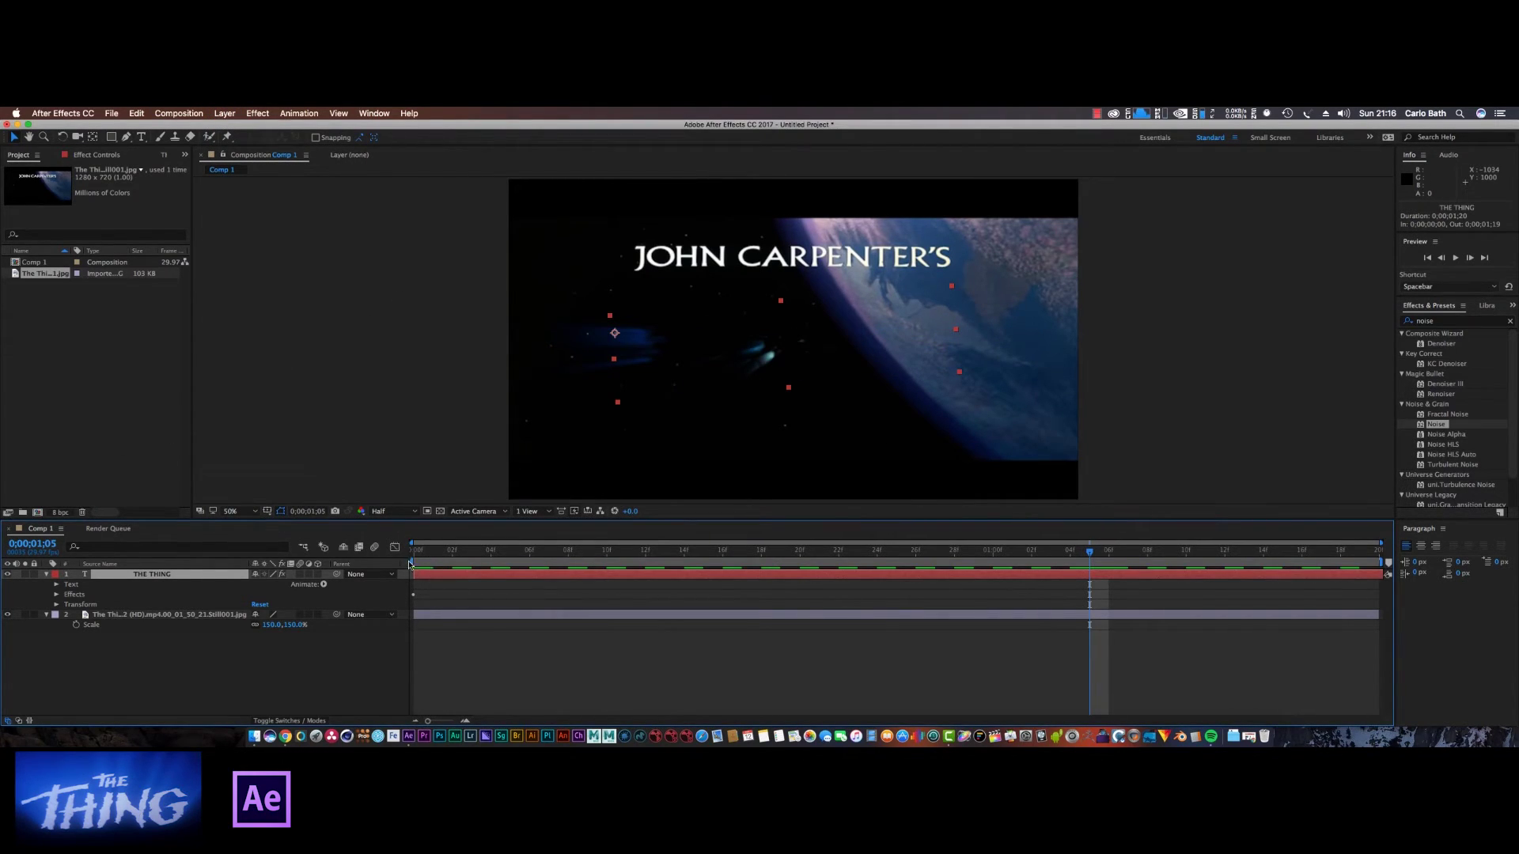
left_click(414, 554)
left_click(1456, 258)
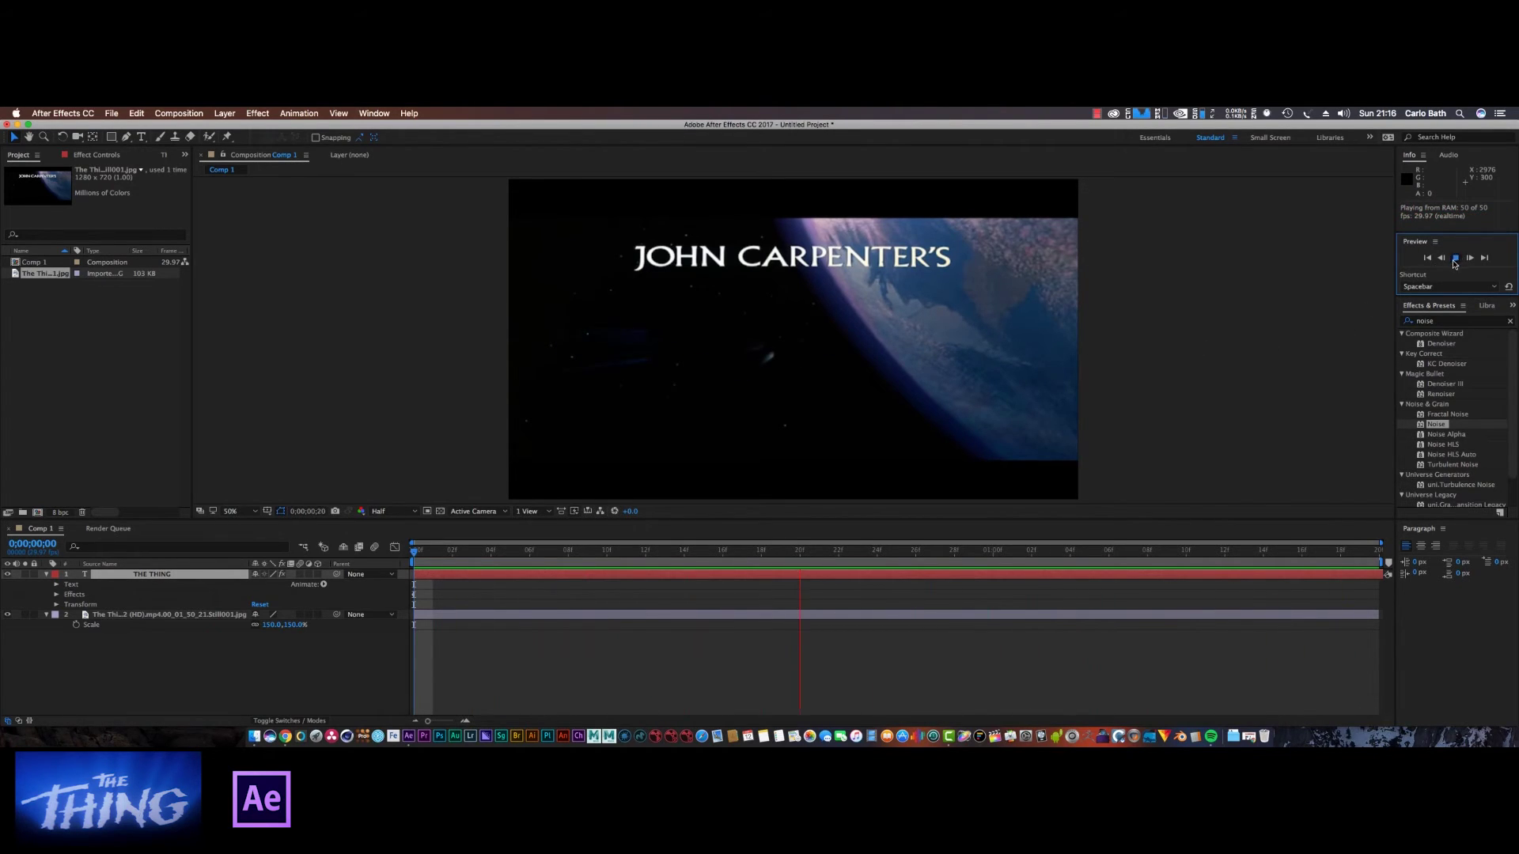
- Stop the preview and change Comp 1's duration to 0;00;10;20 in Composition Settings
key("space")
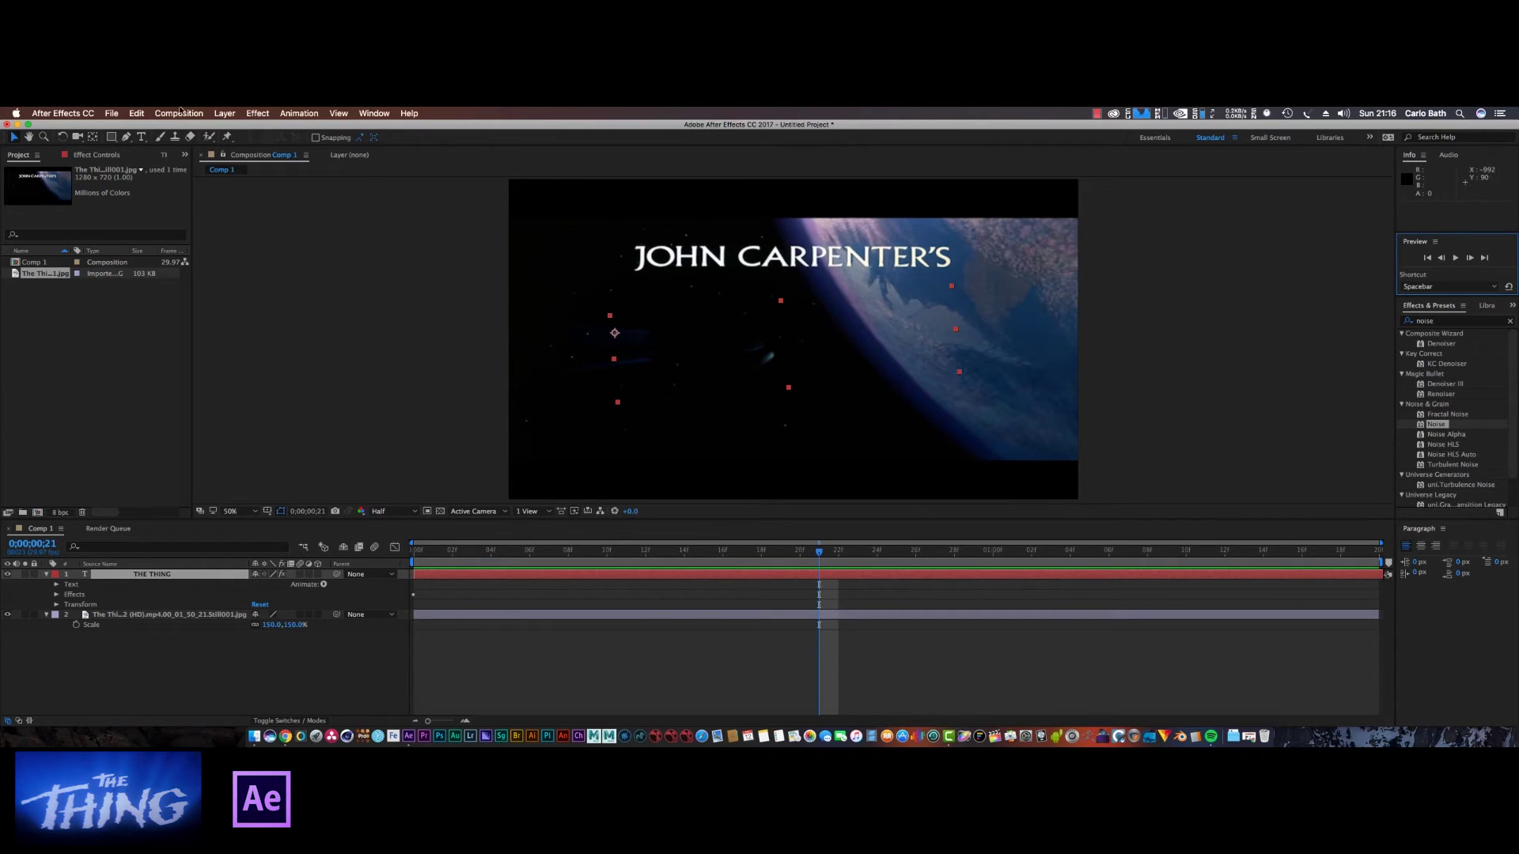
left_click(180, 114)
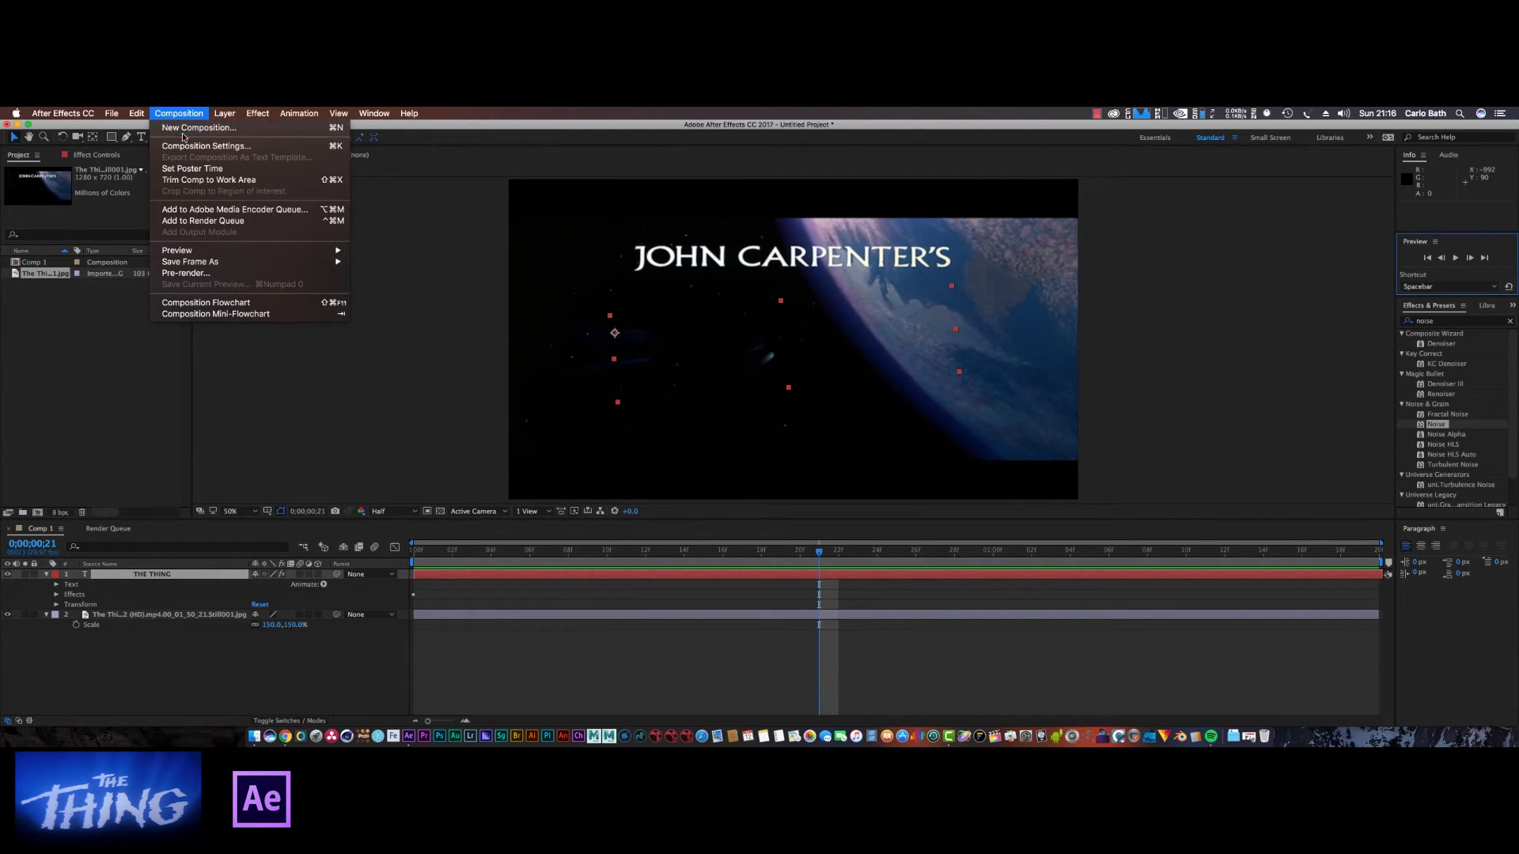
left_click(183, 145)
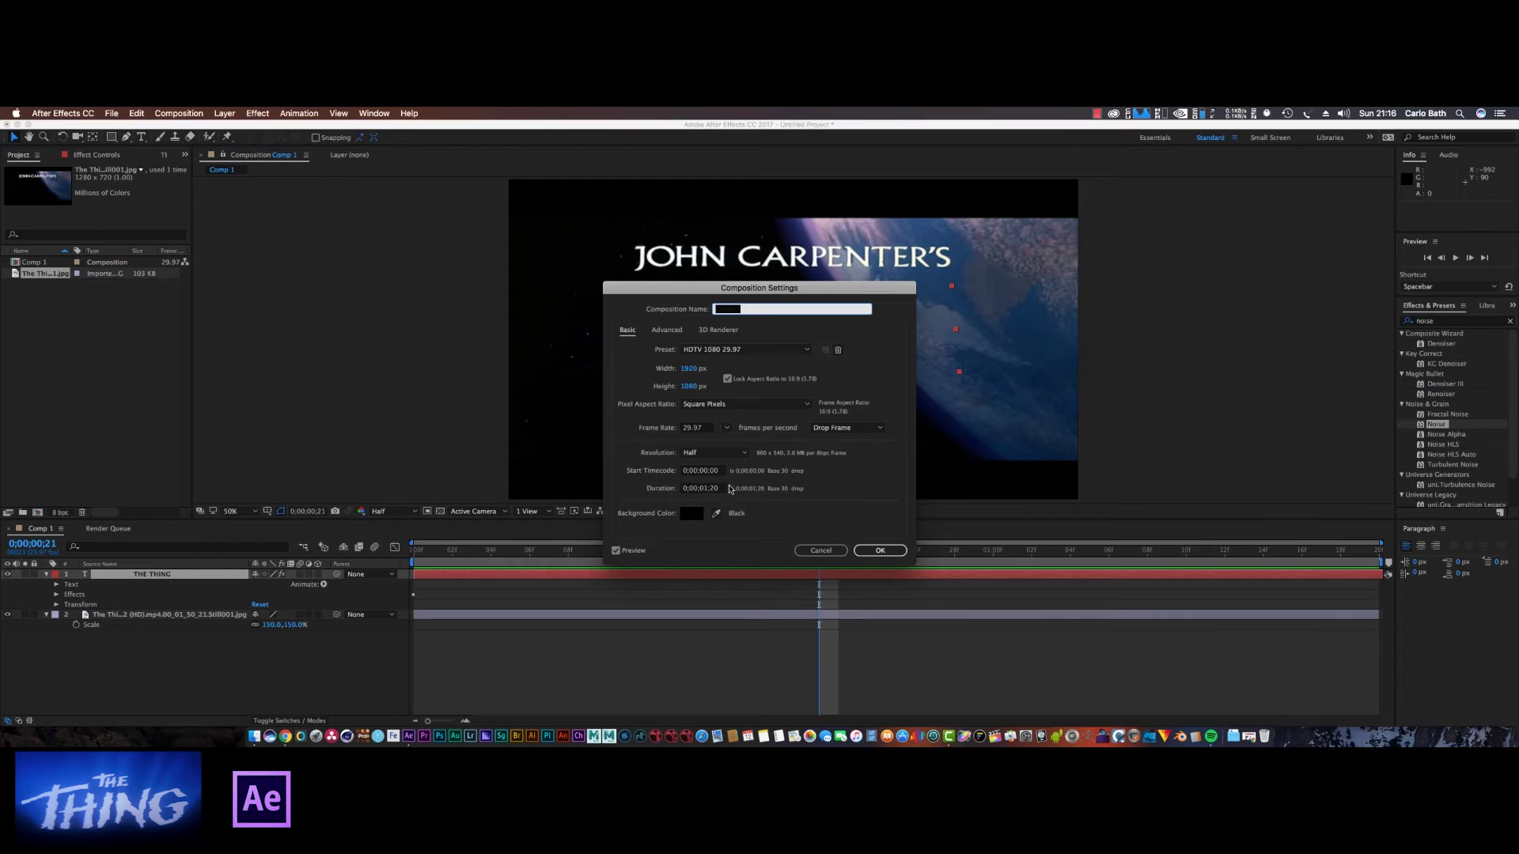
left_click(701, 488)
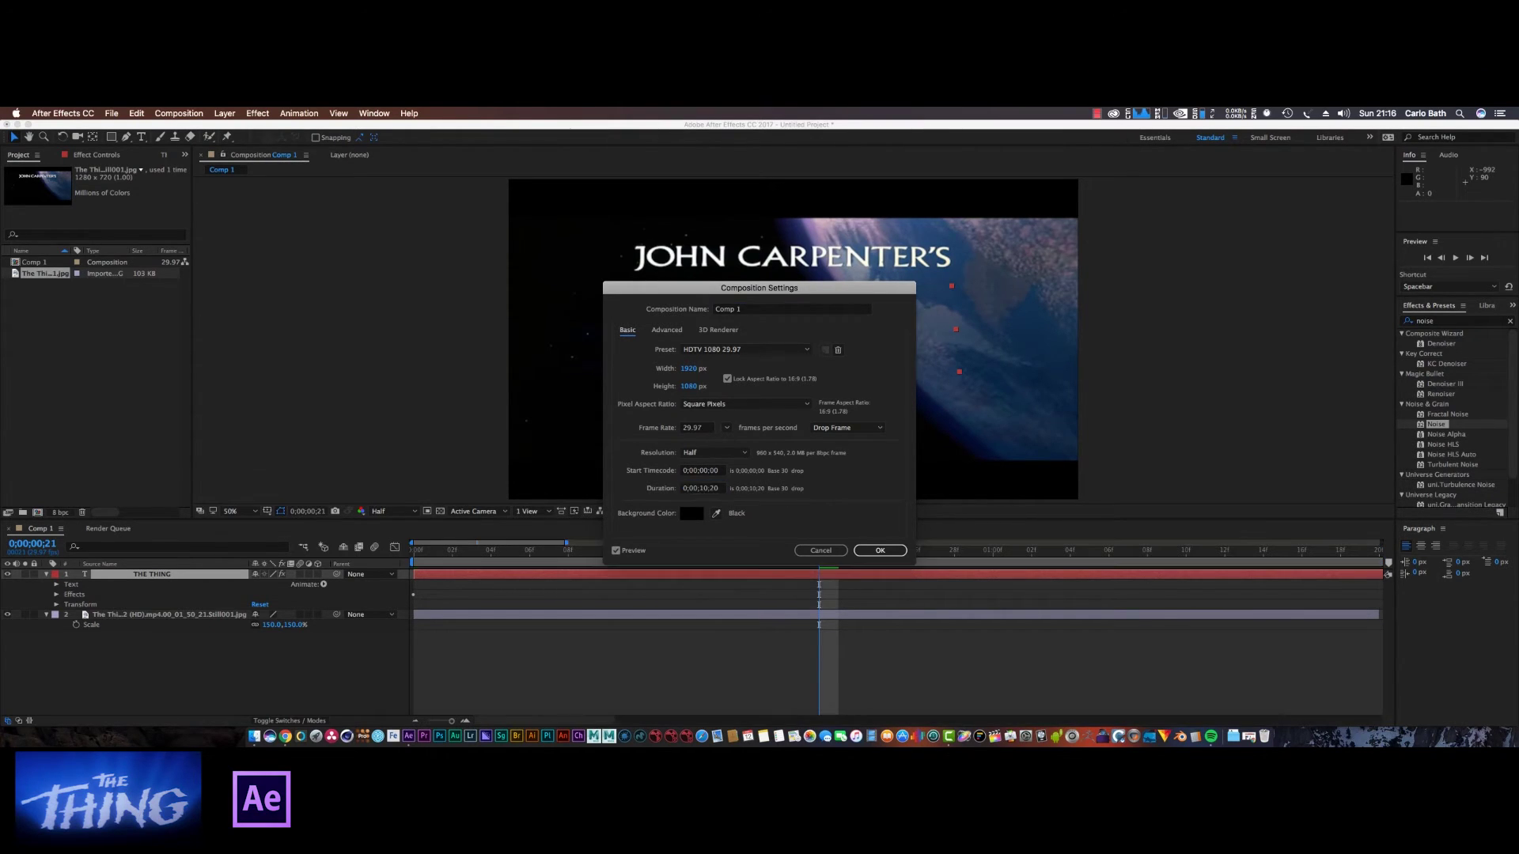
key("Return")
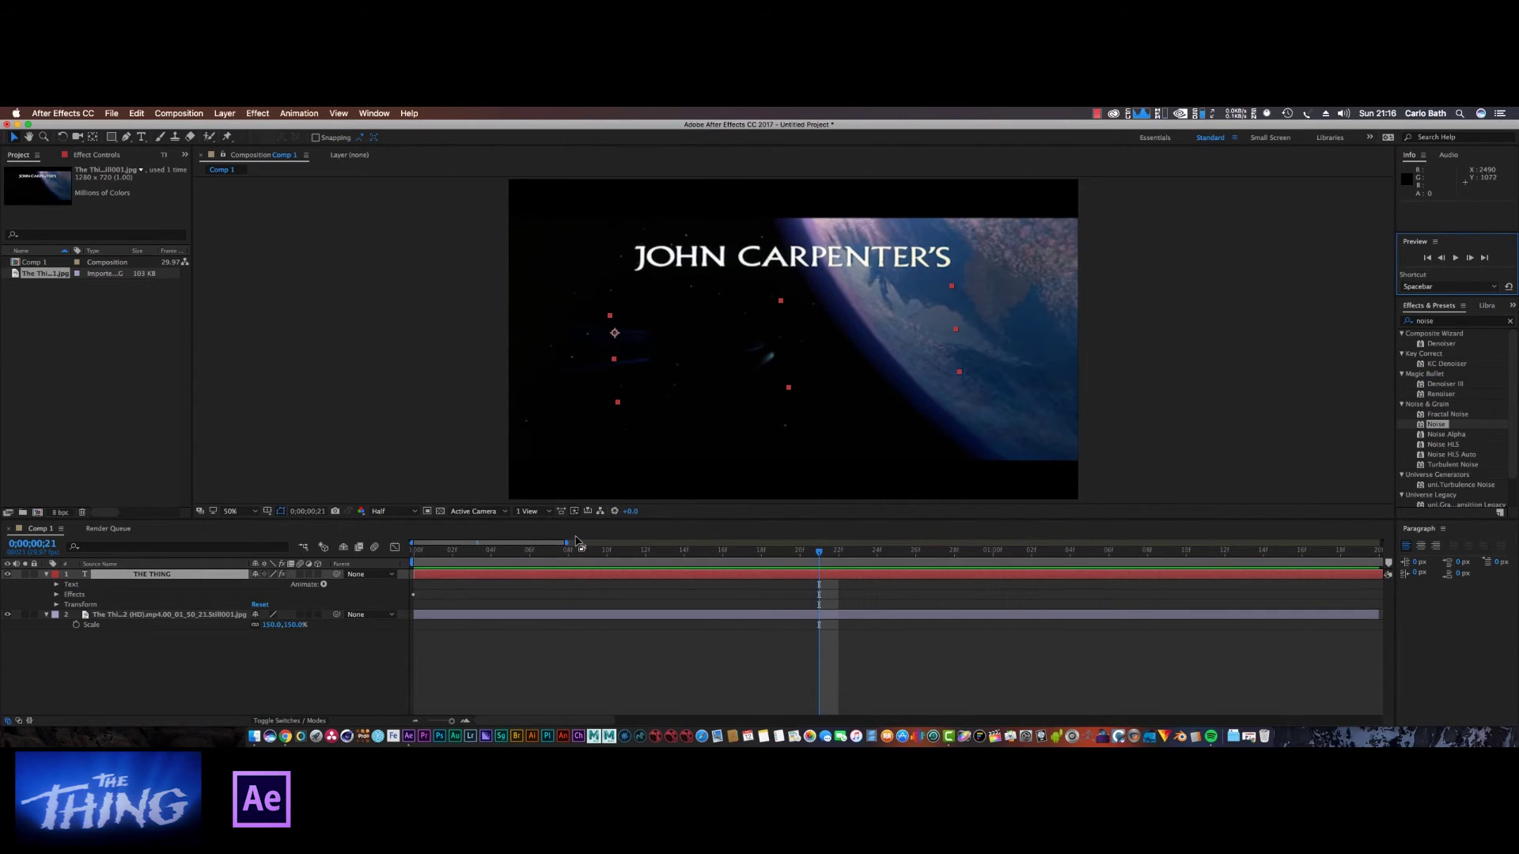
- Zoom the timeline out and extend THE THING and the background layers to the comp end
left_click_drag(567, 543, 1398, 523)
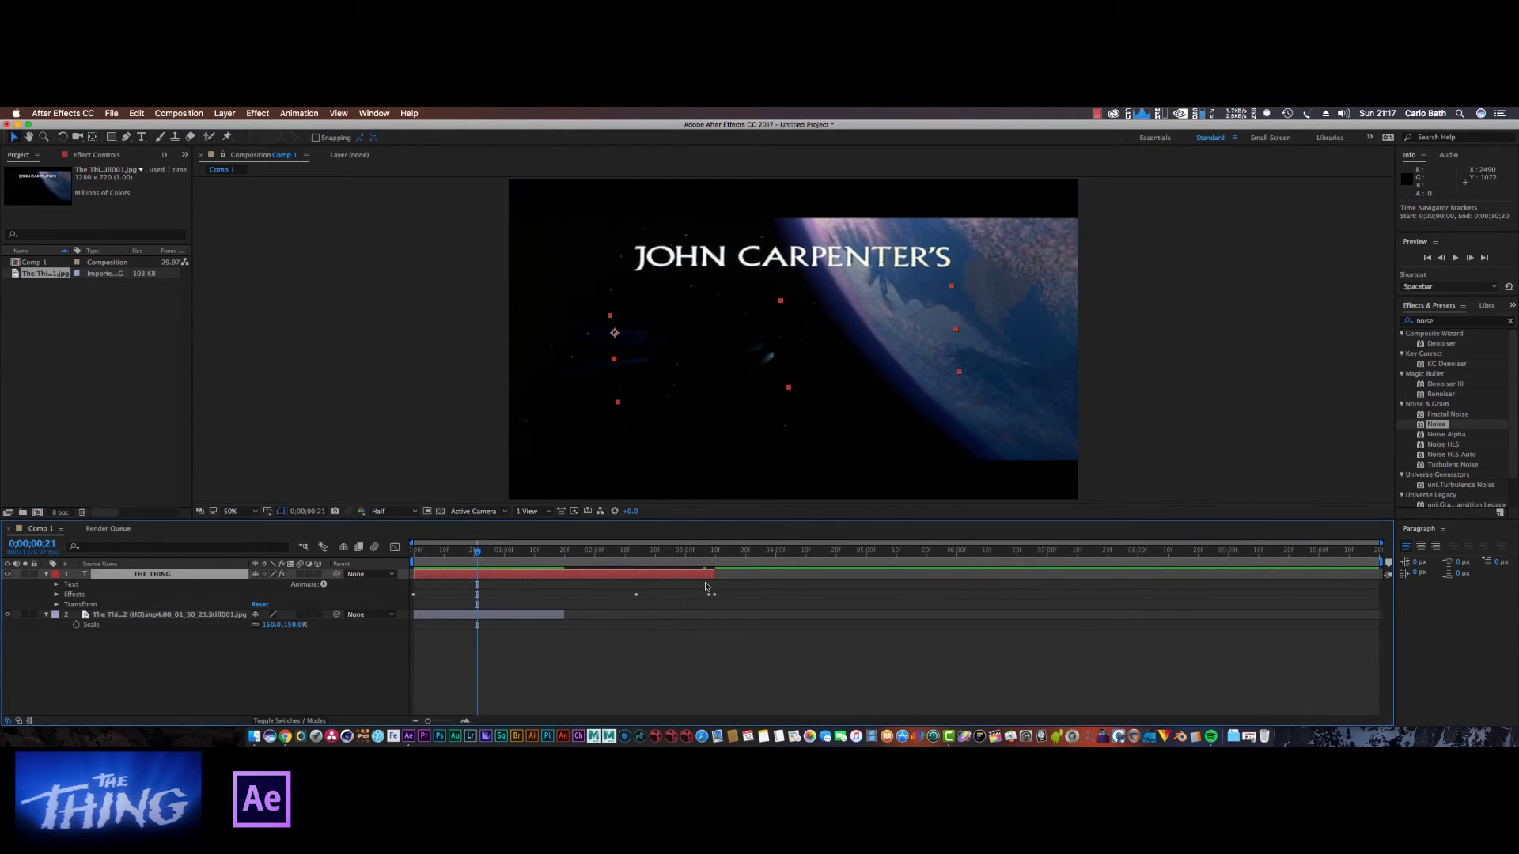
left_click_drag(714, 576, 1377, 575)
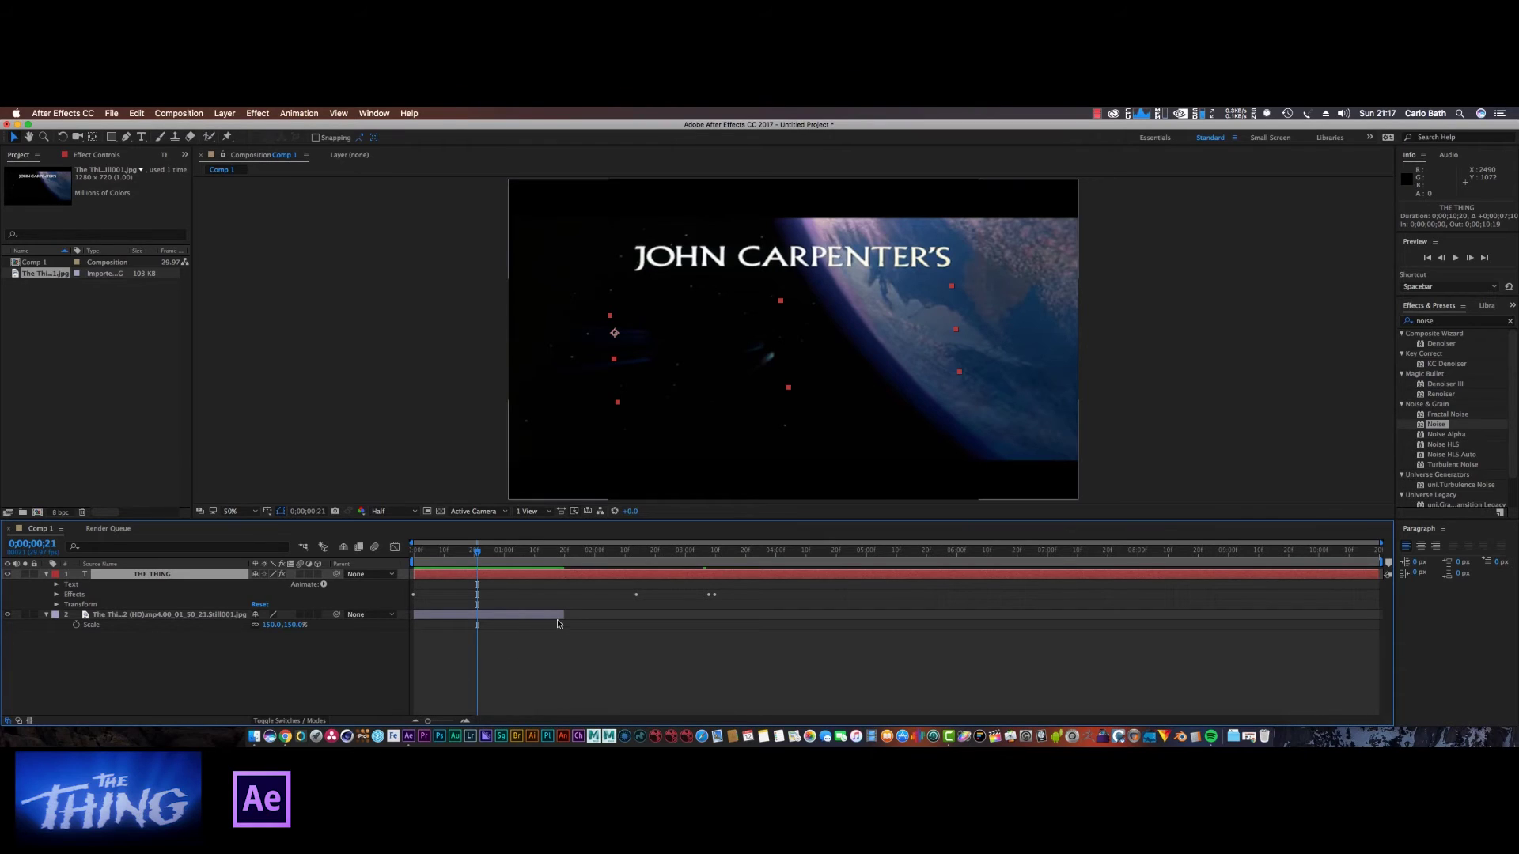
left_click_drag(562, 615, 1381, 614)
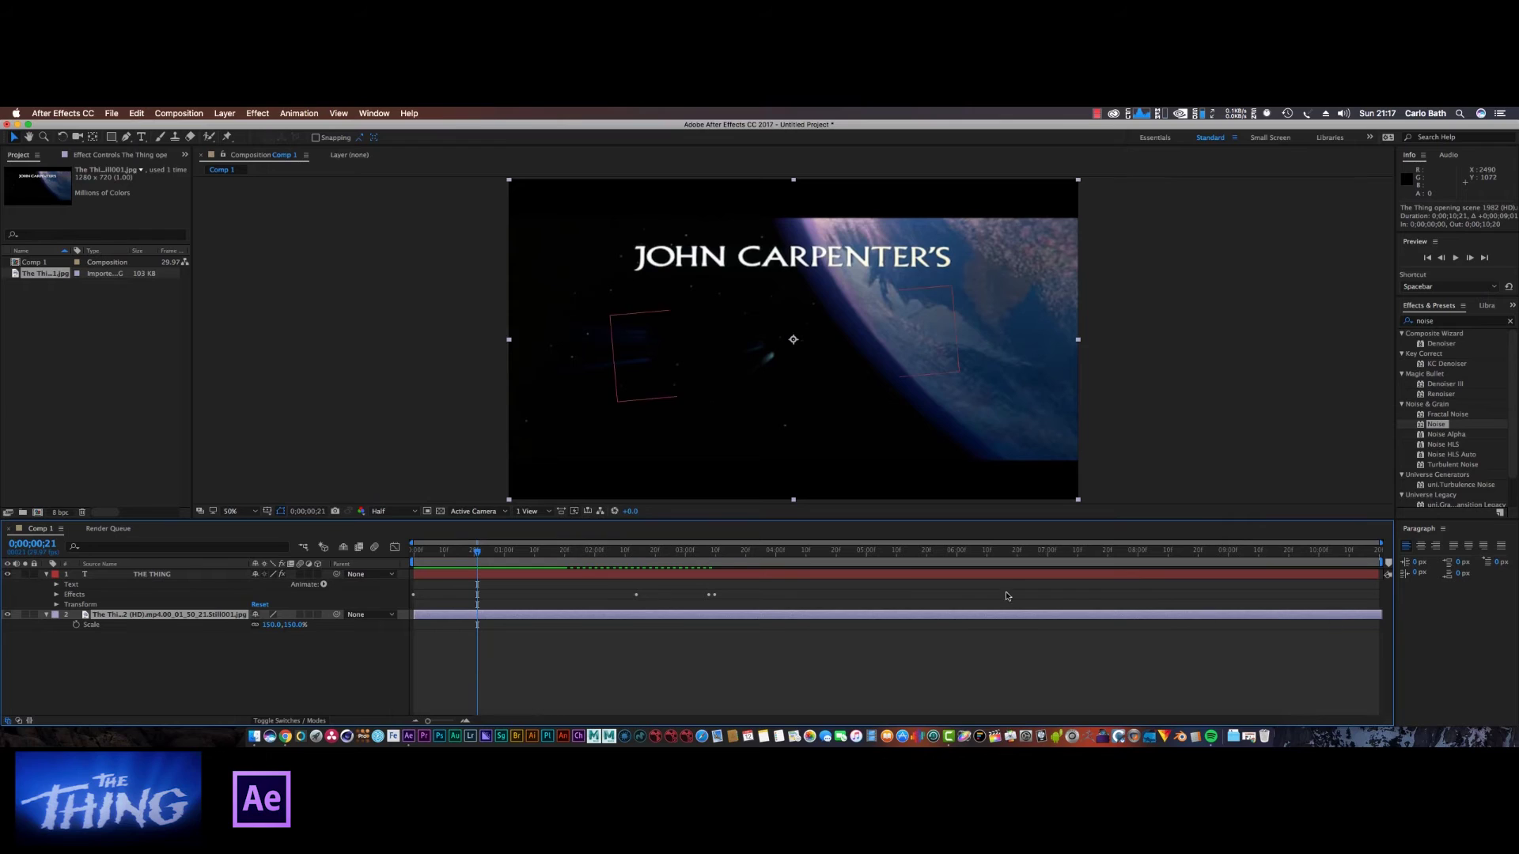
- Preview the full comp from the start, then show THE THING's Effect Controls
left_click_drag(478, 553, 412, 551)
left_click(1454, 258)
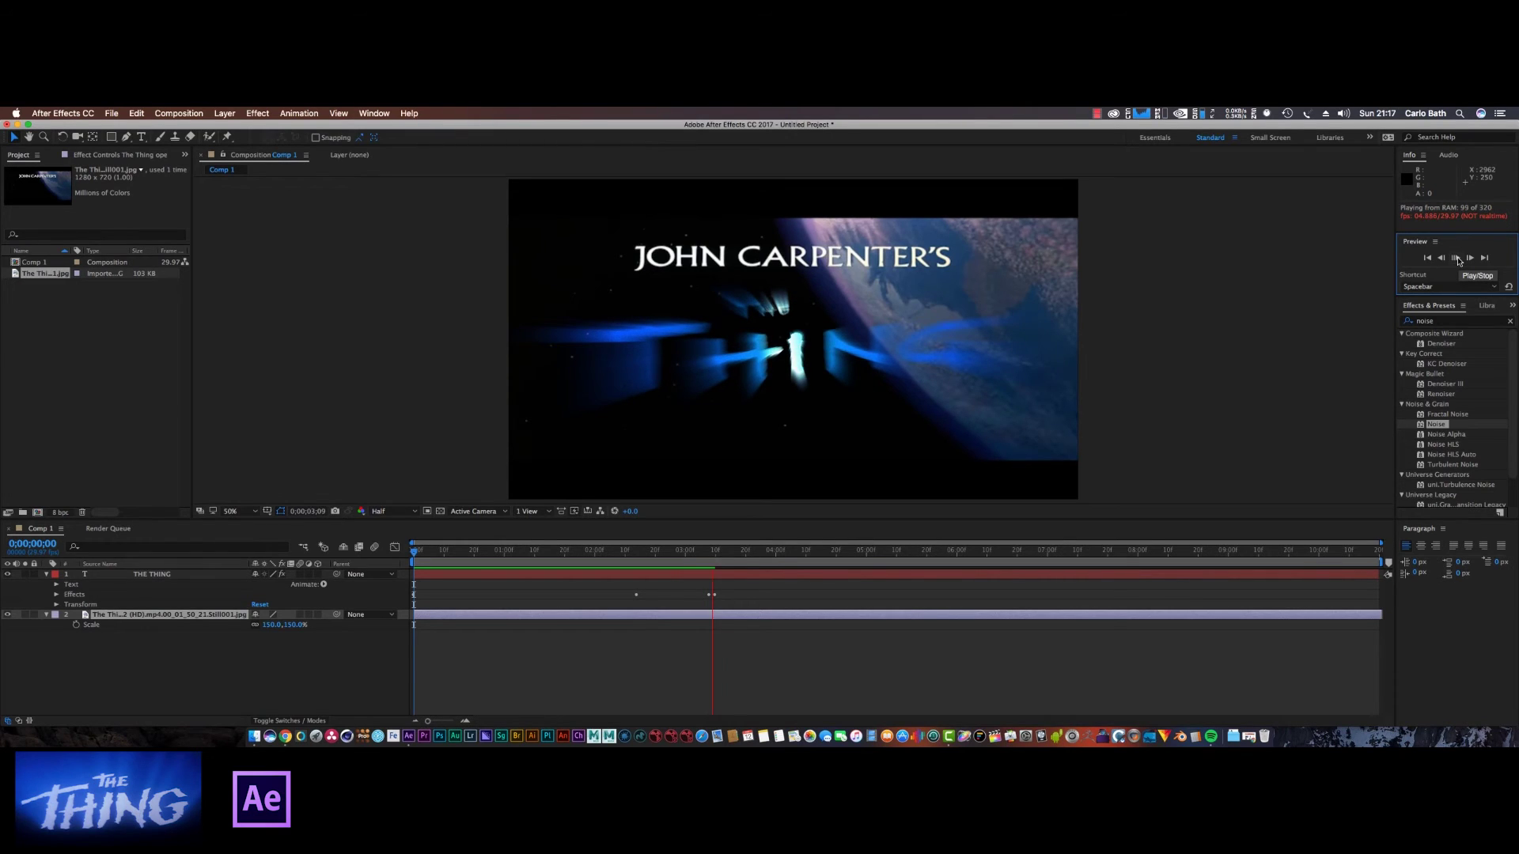
left_click(1455, 258)
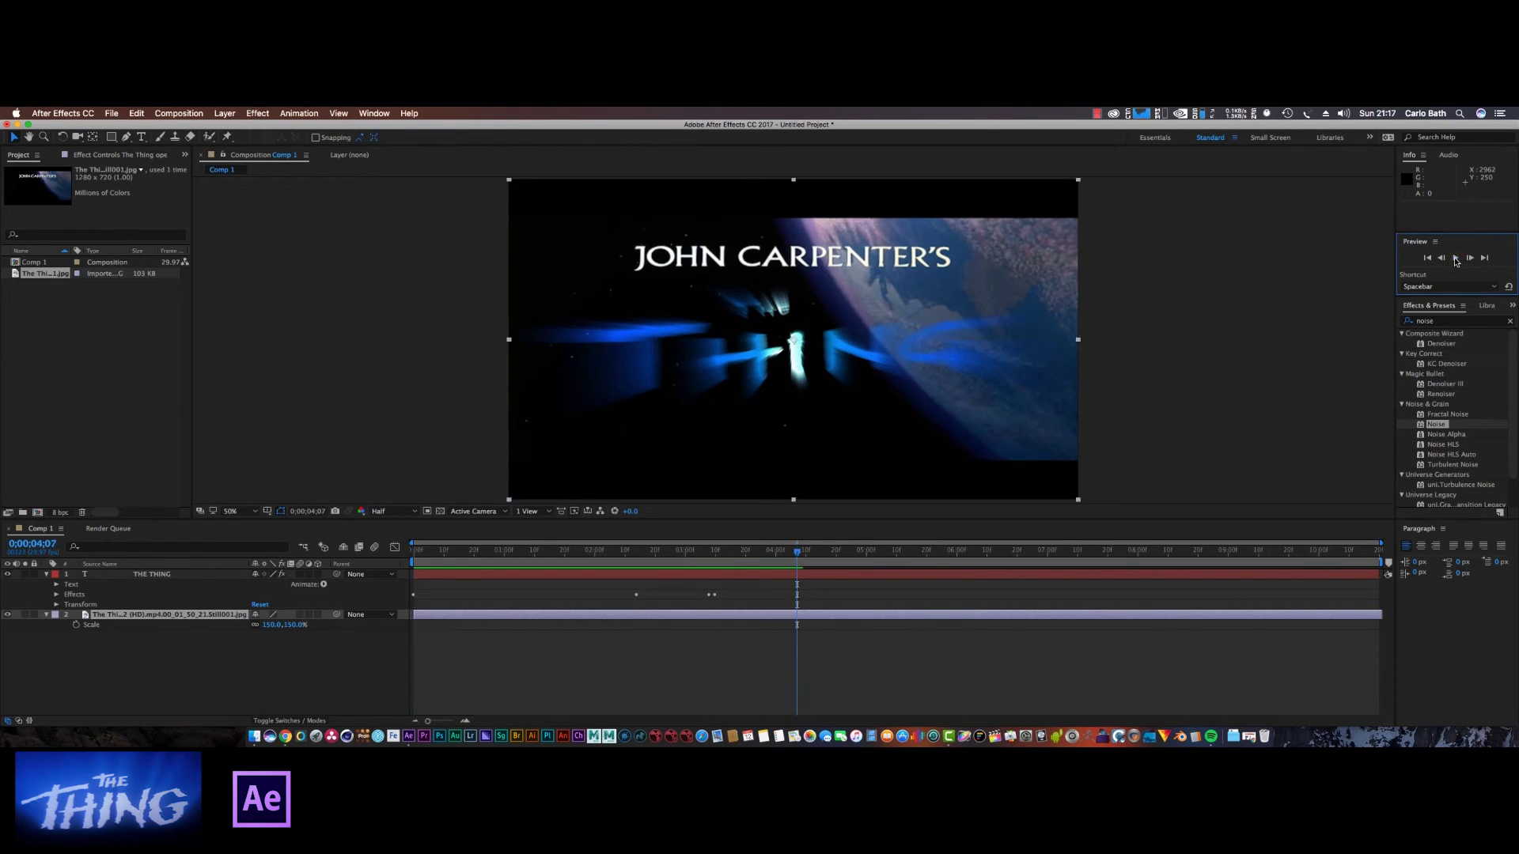
left_click(170, 577)
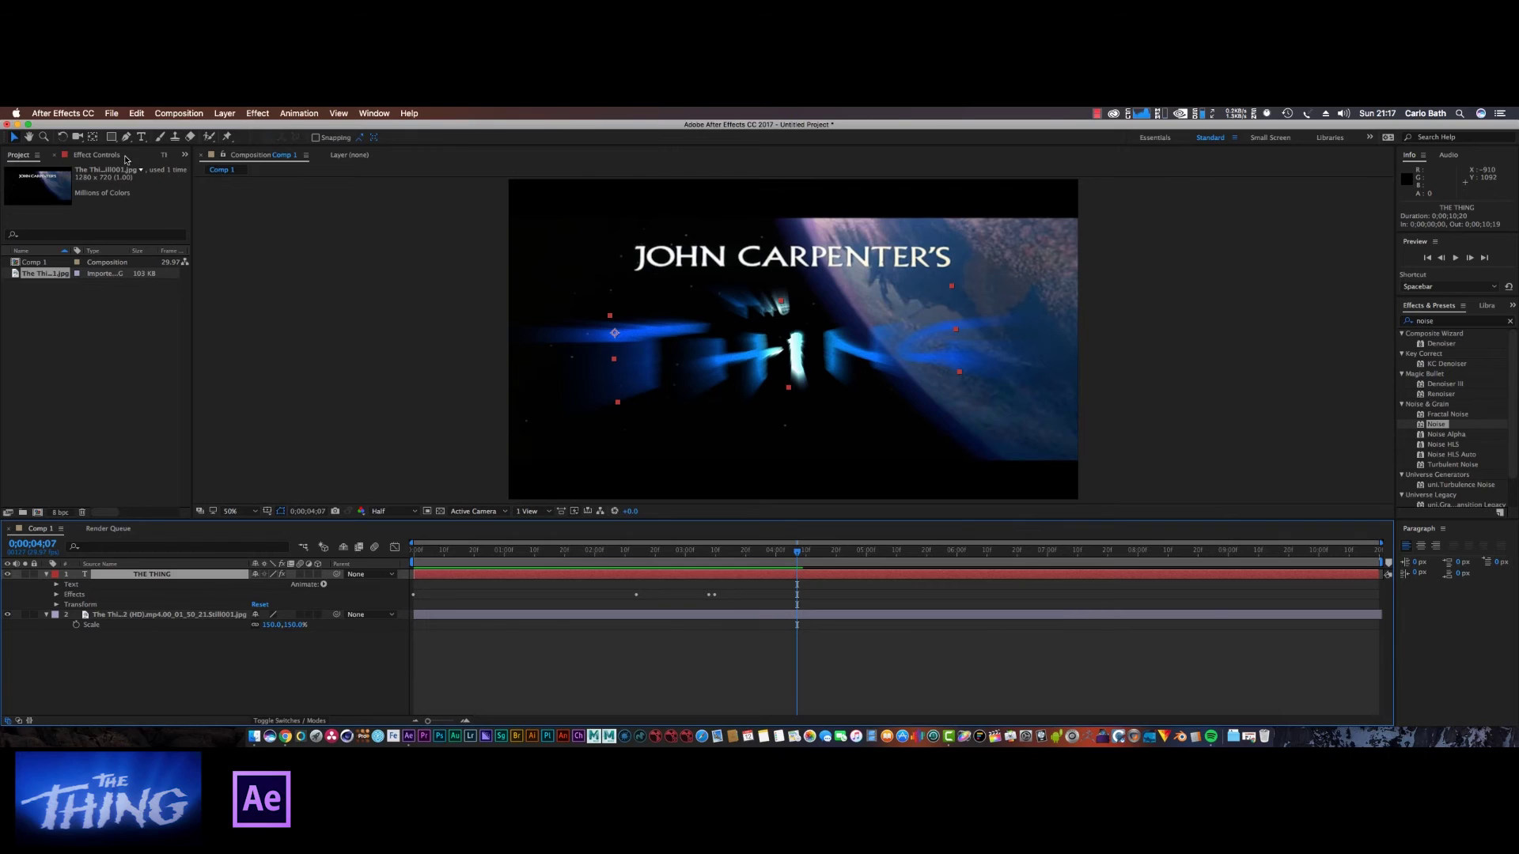
left_click(118, 156)
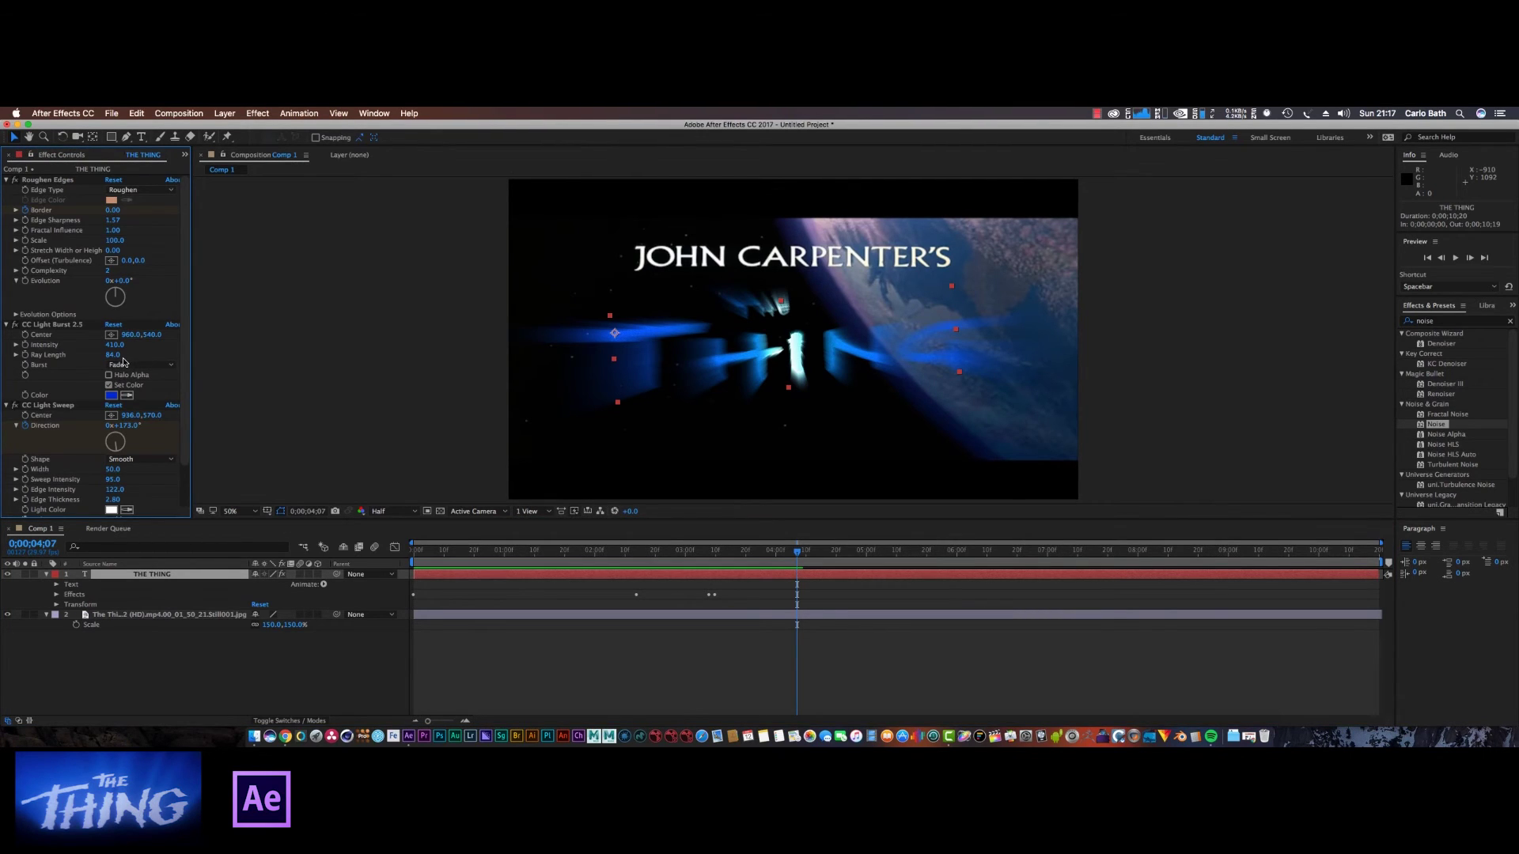
- Set CC Light Burst 2.5 Intensity to 250, trying 50 and 150 along the way
left_click(112, 346)
left_click_drag(111, 345, 88, 344)
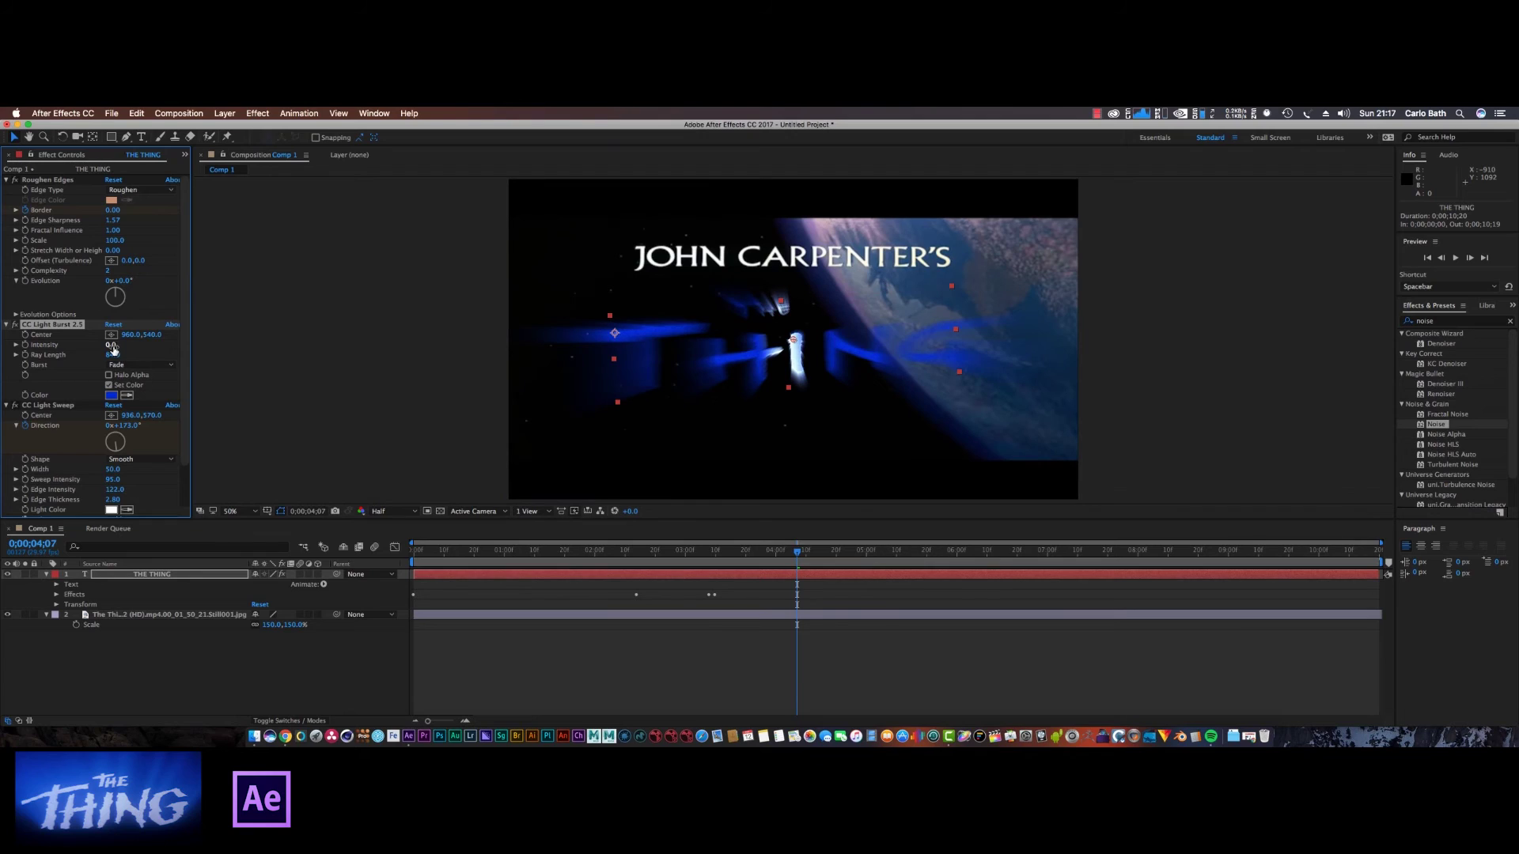
left_click(109, 347)
key("Return")
left_click(111, 346)
type("150")
key("Return")
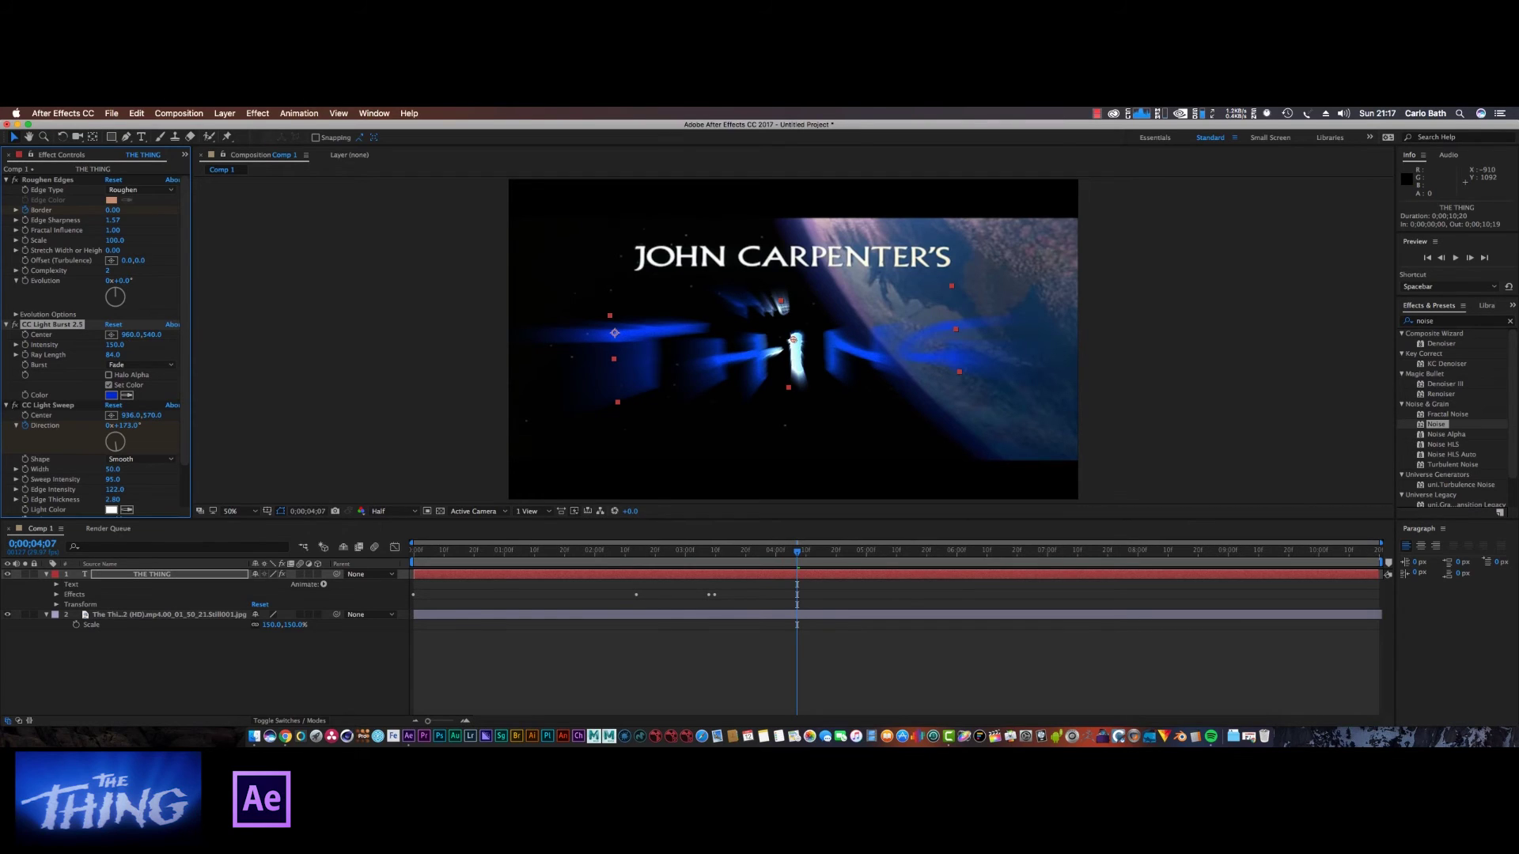
left_click(113, 345)
type("250")
key("Return")
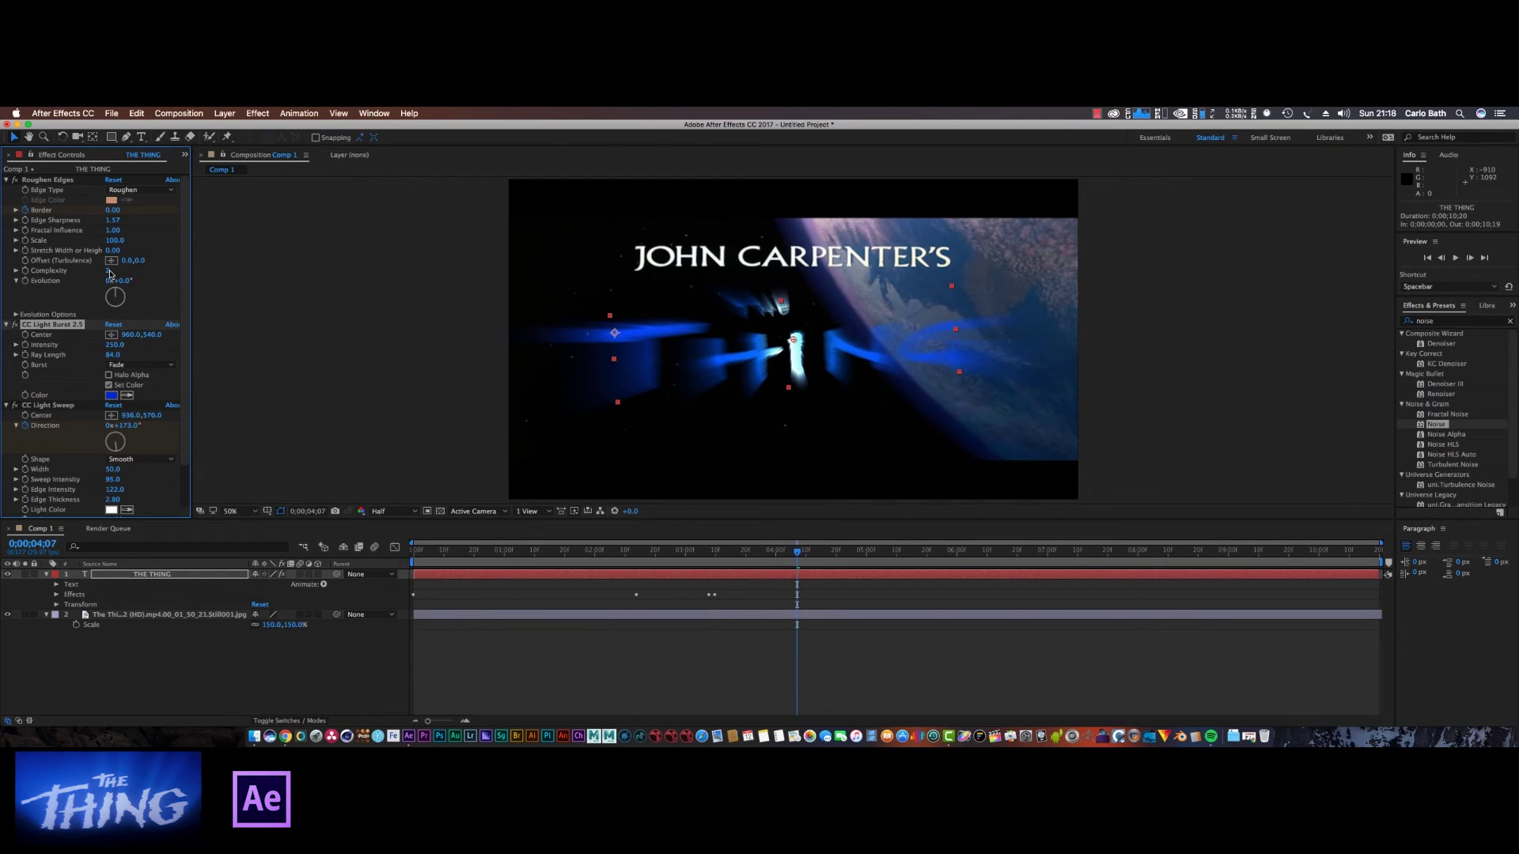
- Raise the Roughen Edges stretch to about 3.1
key("Up")
left_click_drag(119, 247, 125, 249)
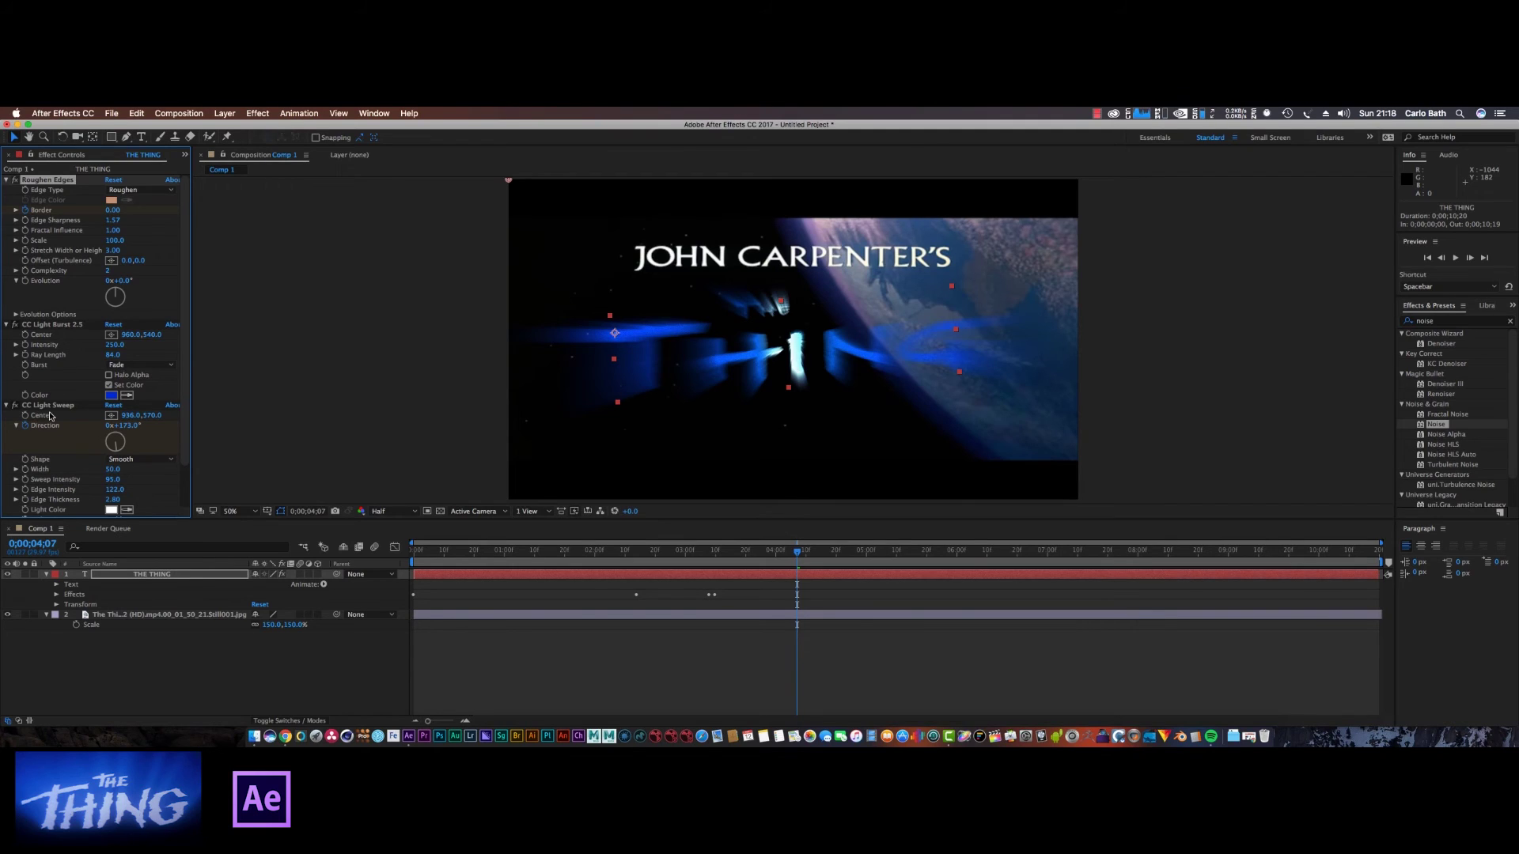
scroll(181, 488, "down", 2)
scroll(180, 489, "down", 1)
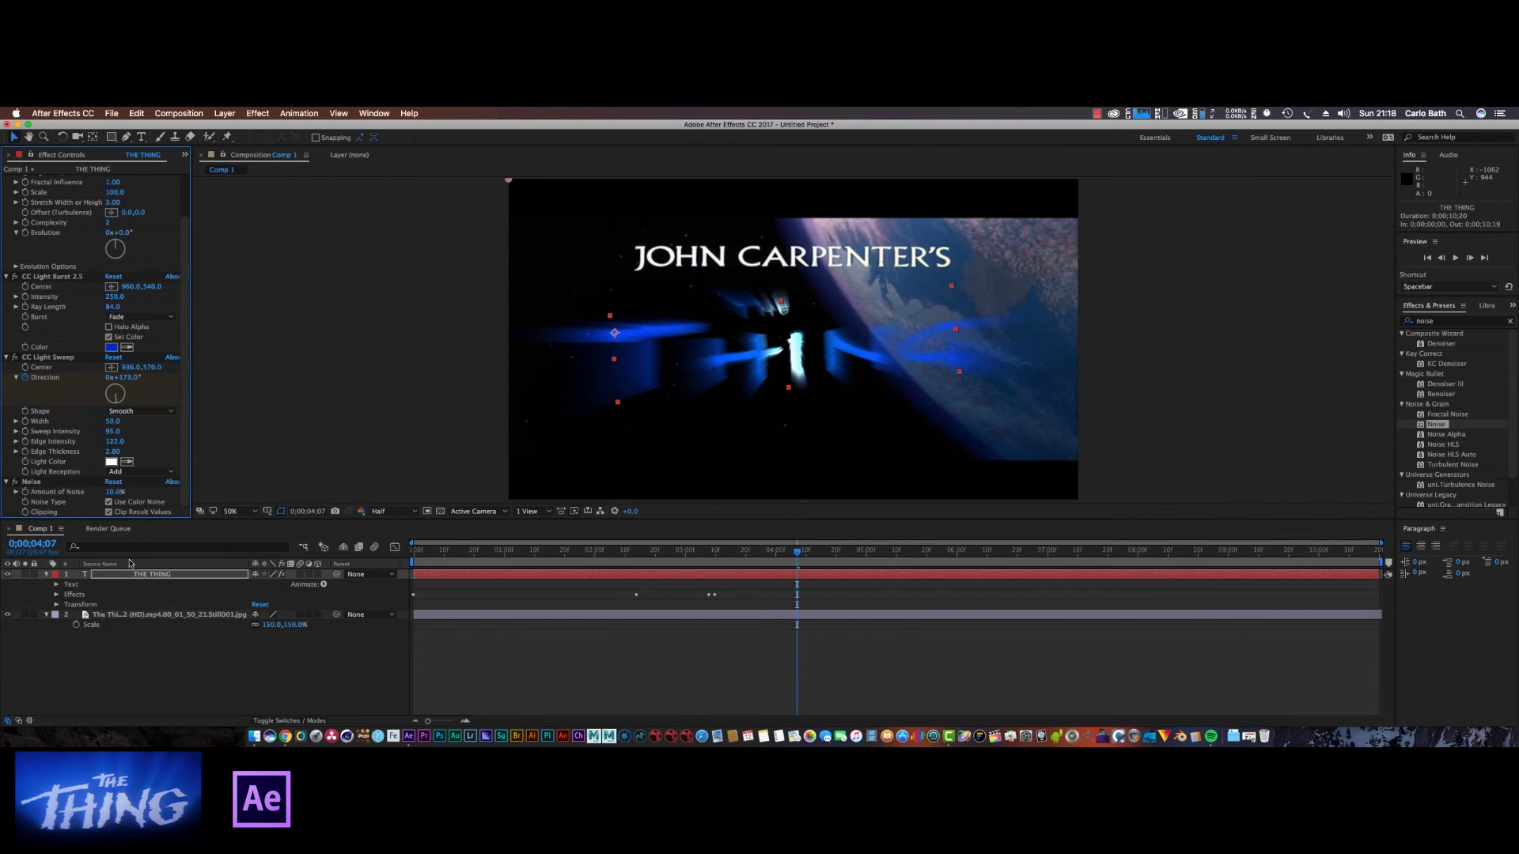
- Select the background image layer and switch between the Project and Effect Controls panels
left_click(134, 616)
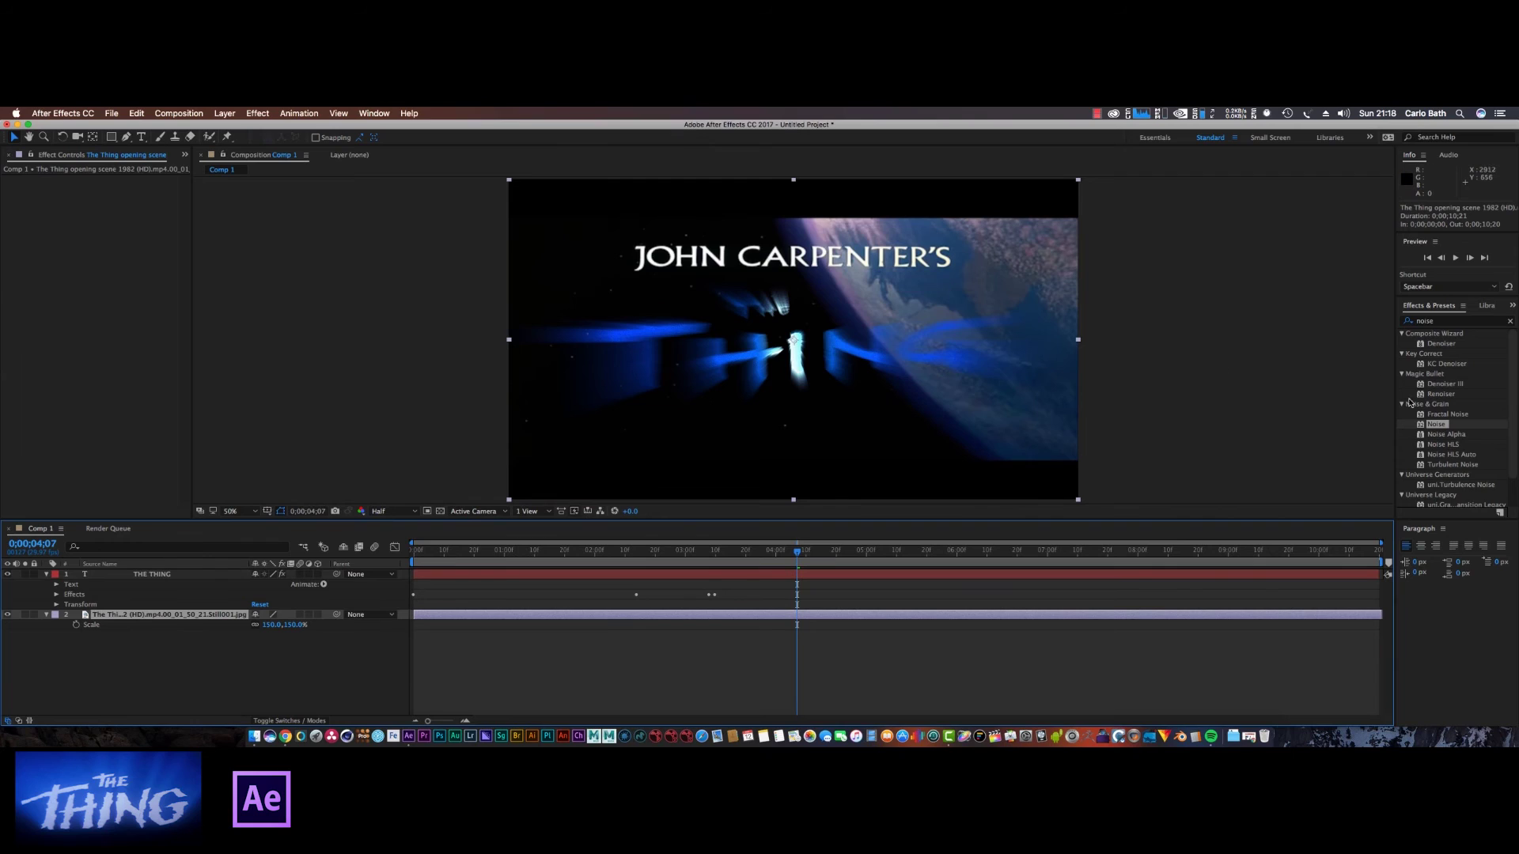
left_click_drag(133, 616, 898, 400)
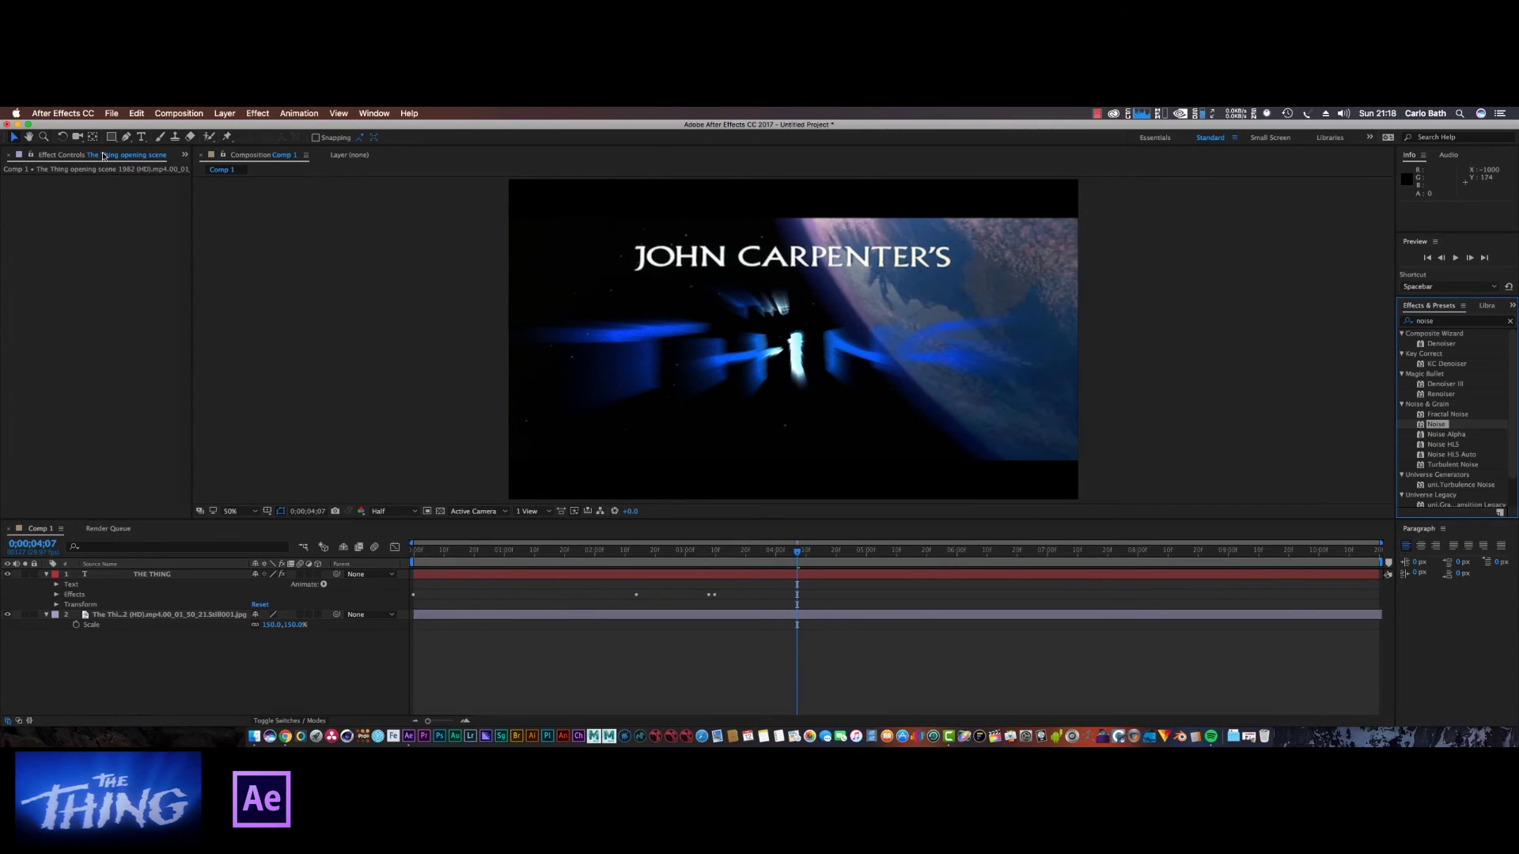
left_click(162, 616)
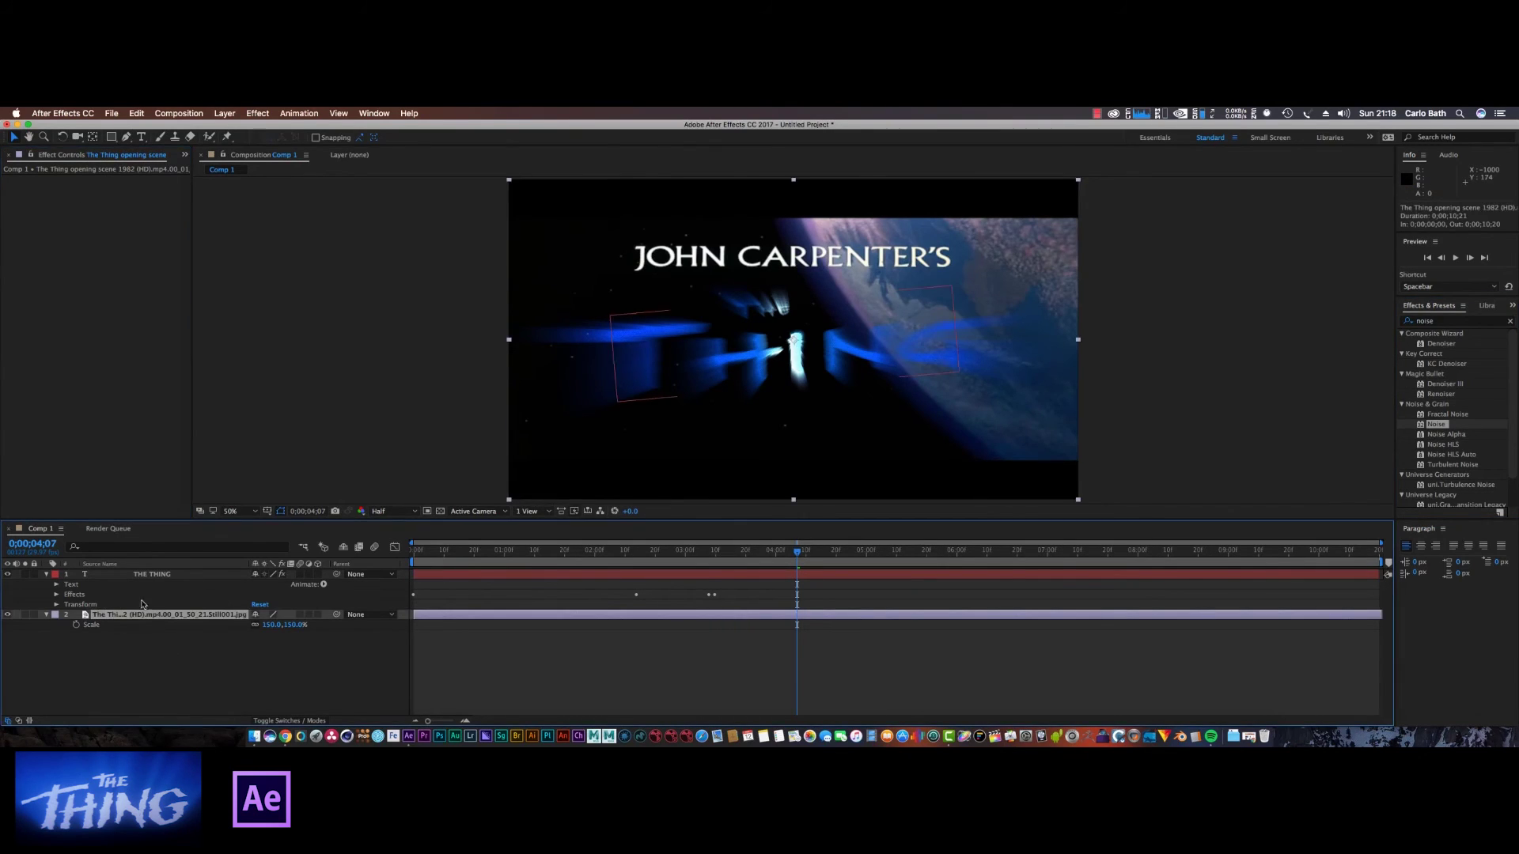
left_click(46, 616)
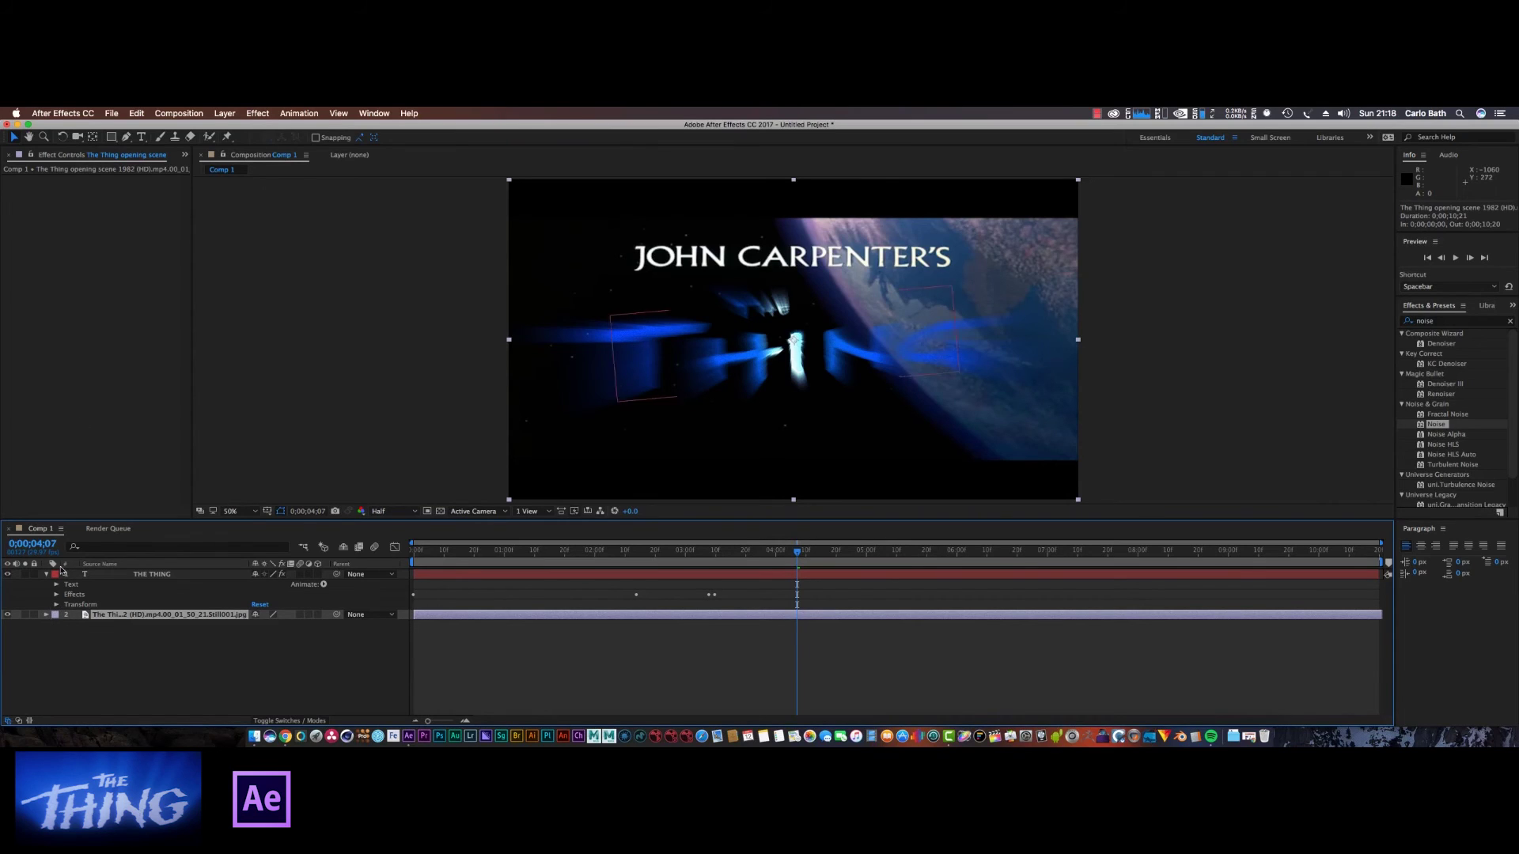
left_click(90, 157)
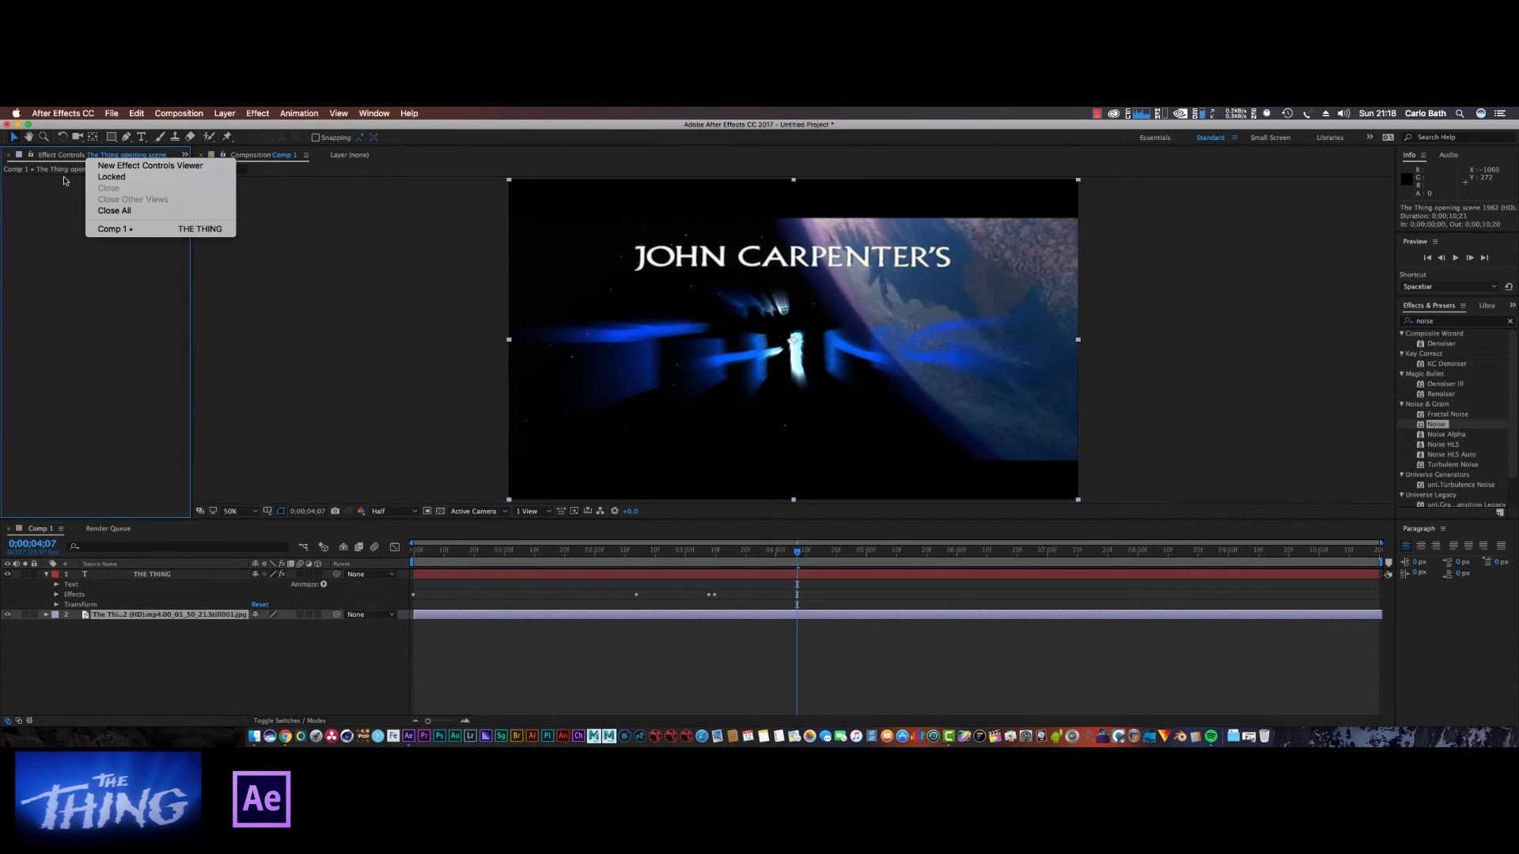
left_click(185, 156)
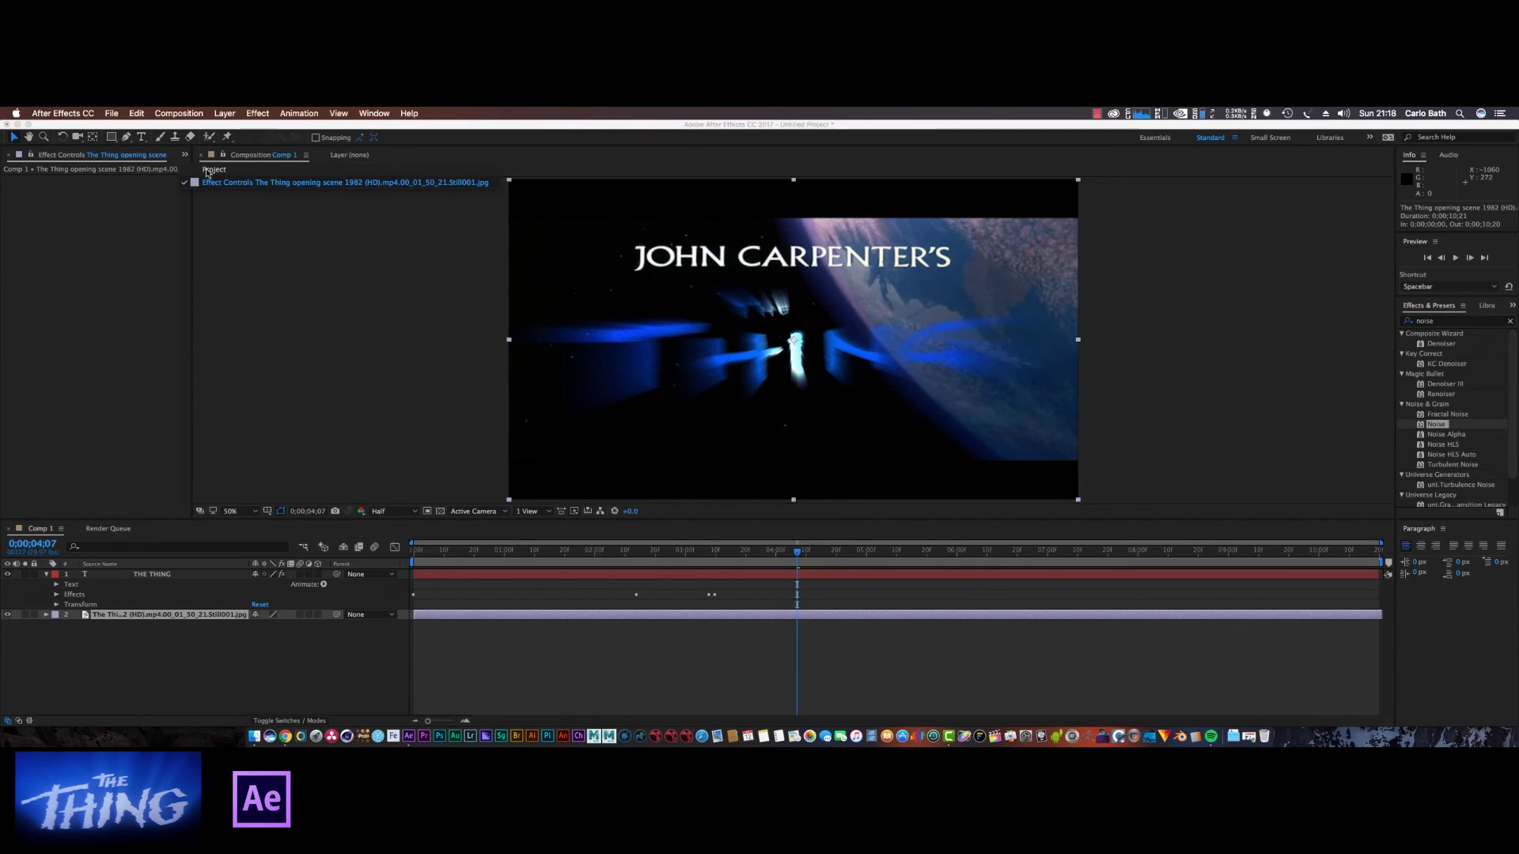
left_click(208, 171)
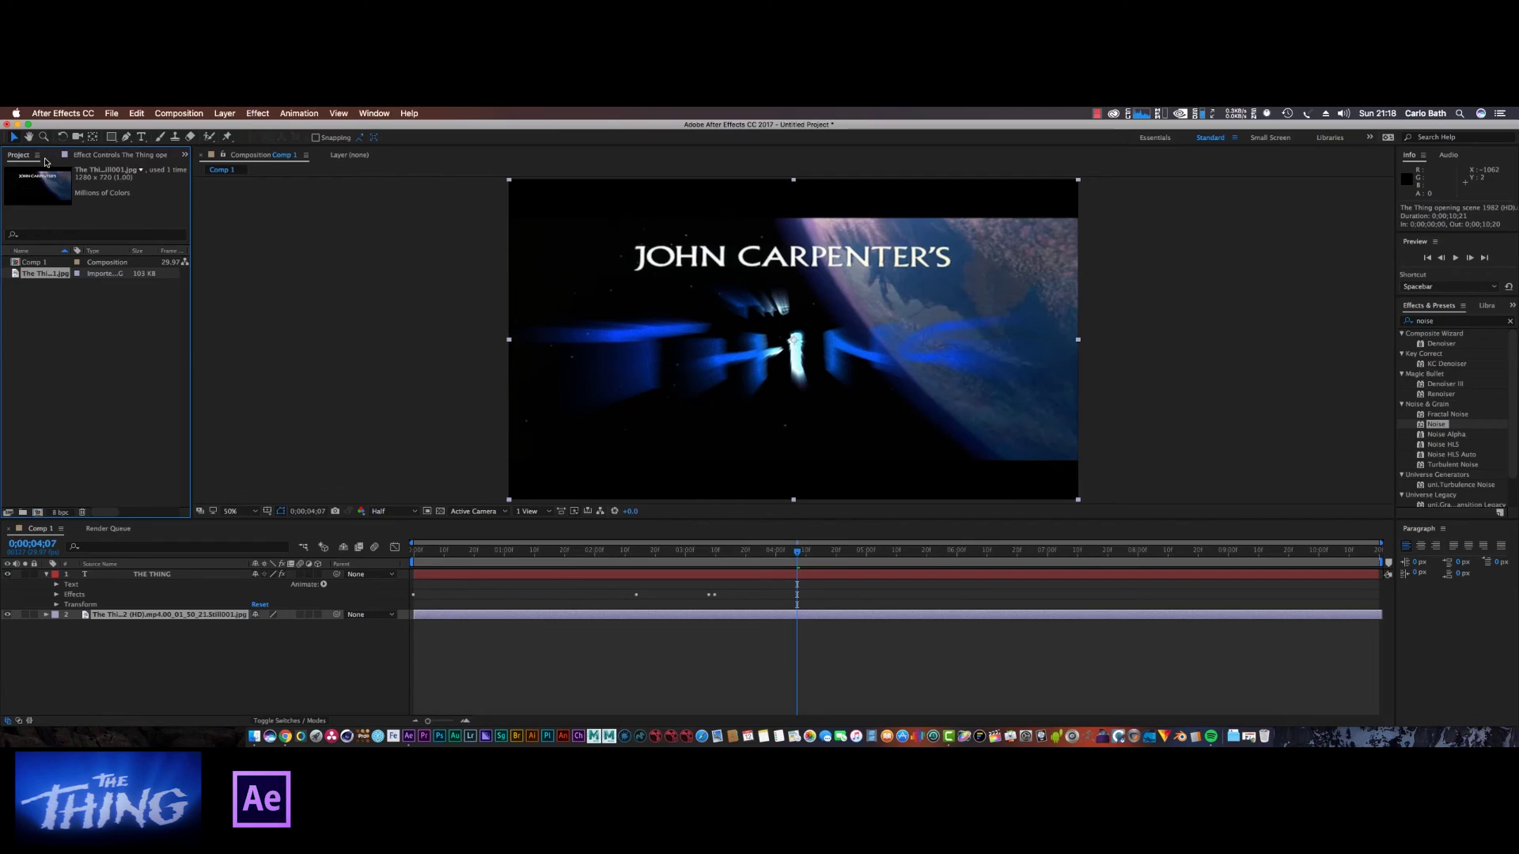
left_click(140, 158)
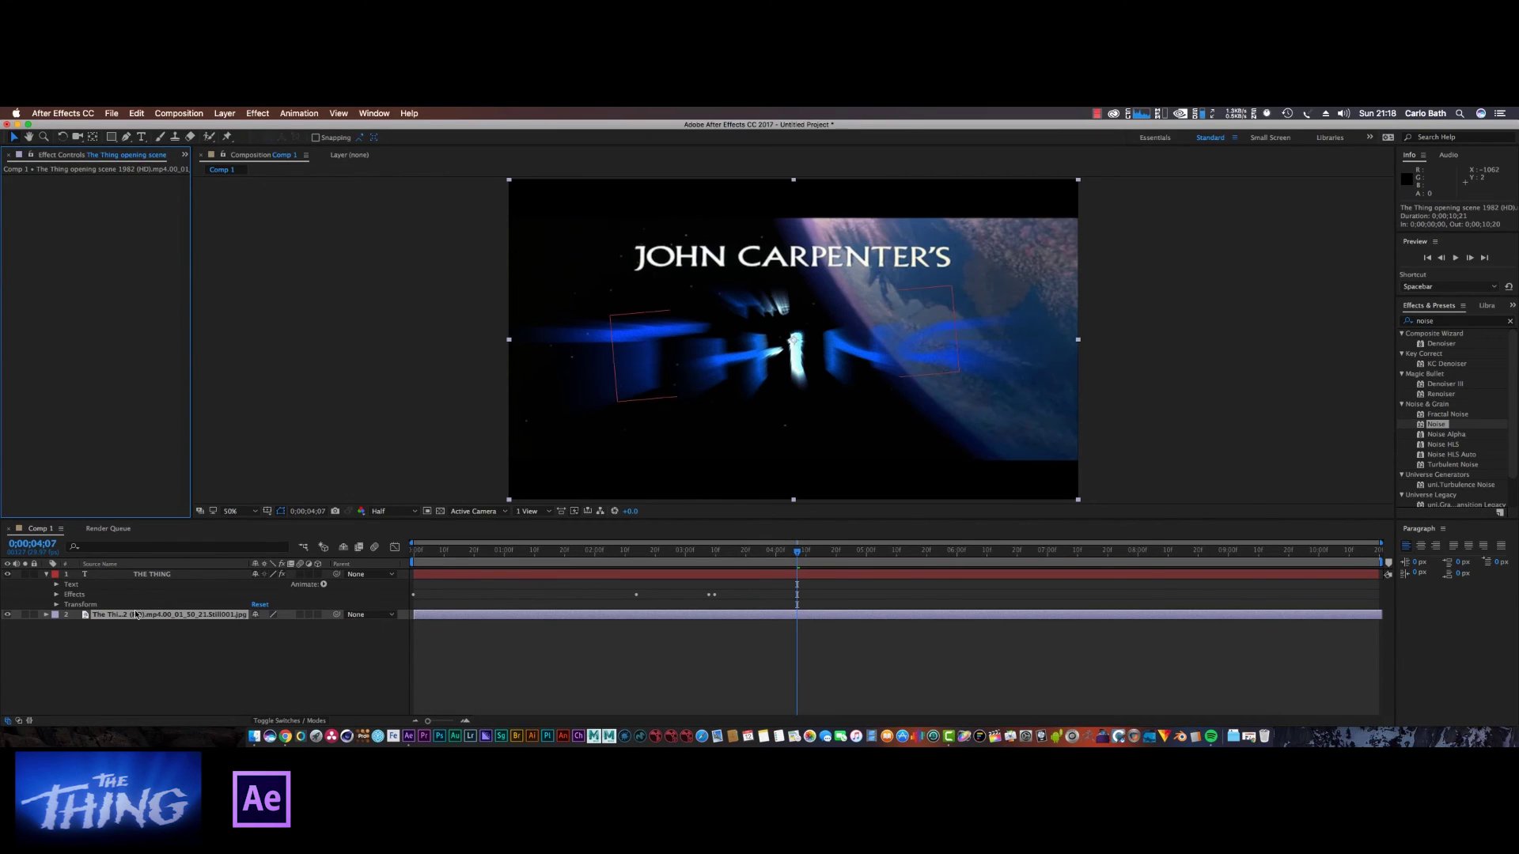
left_click(46, 614)
left_click(46, 615)
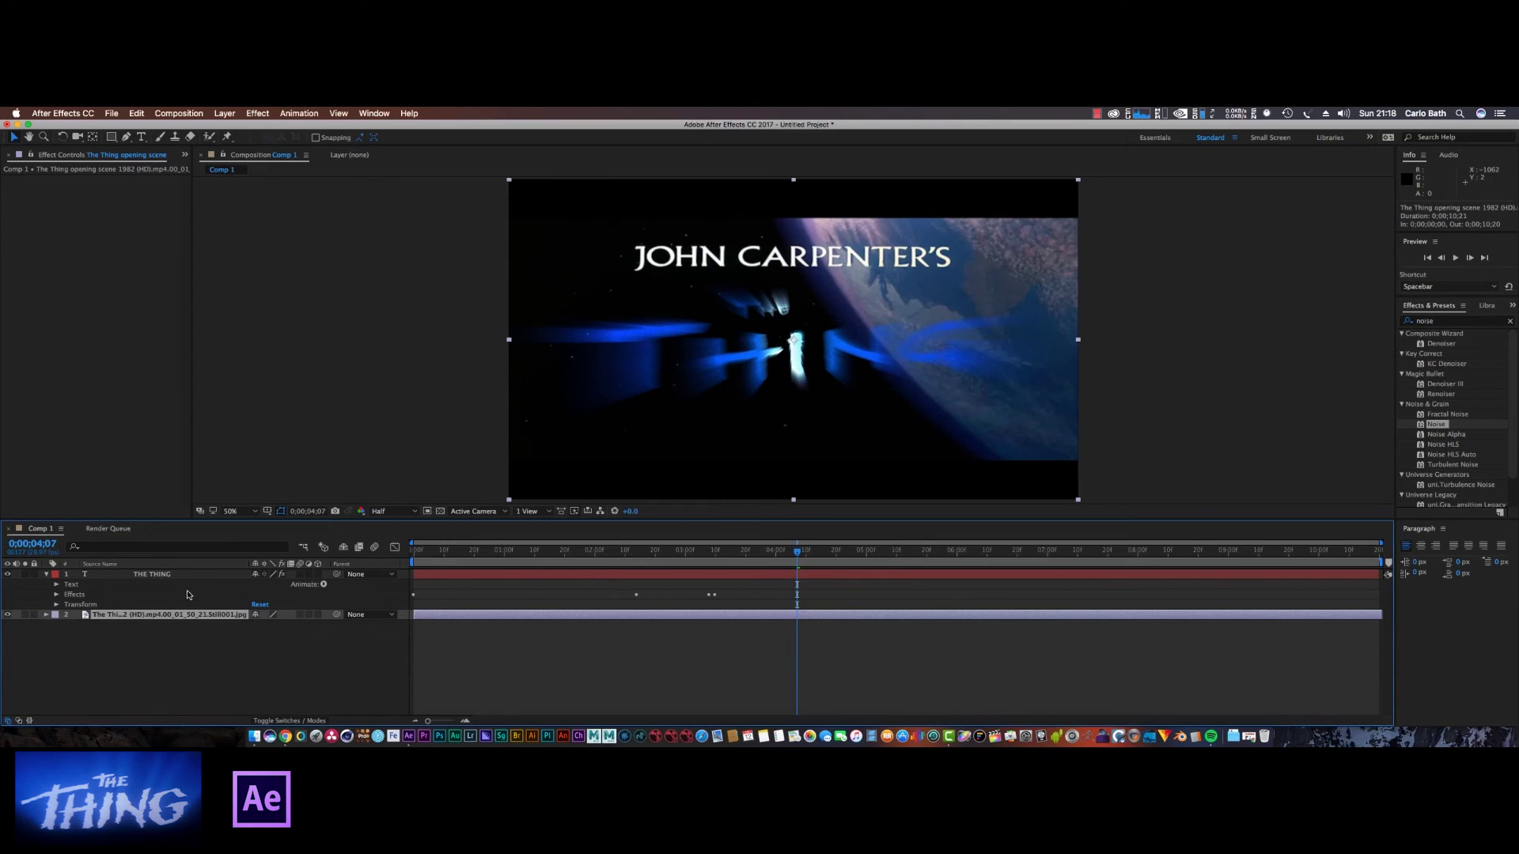
- Apply Noise to the background image and set Amount of Noise to 5%
left_click_drag(1437, 425, 194, 616)
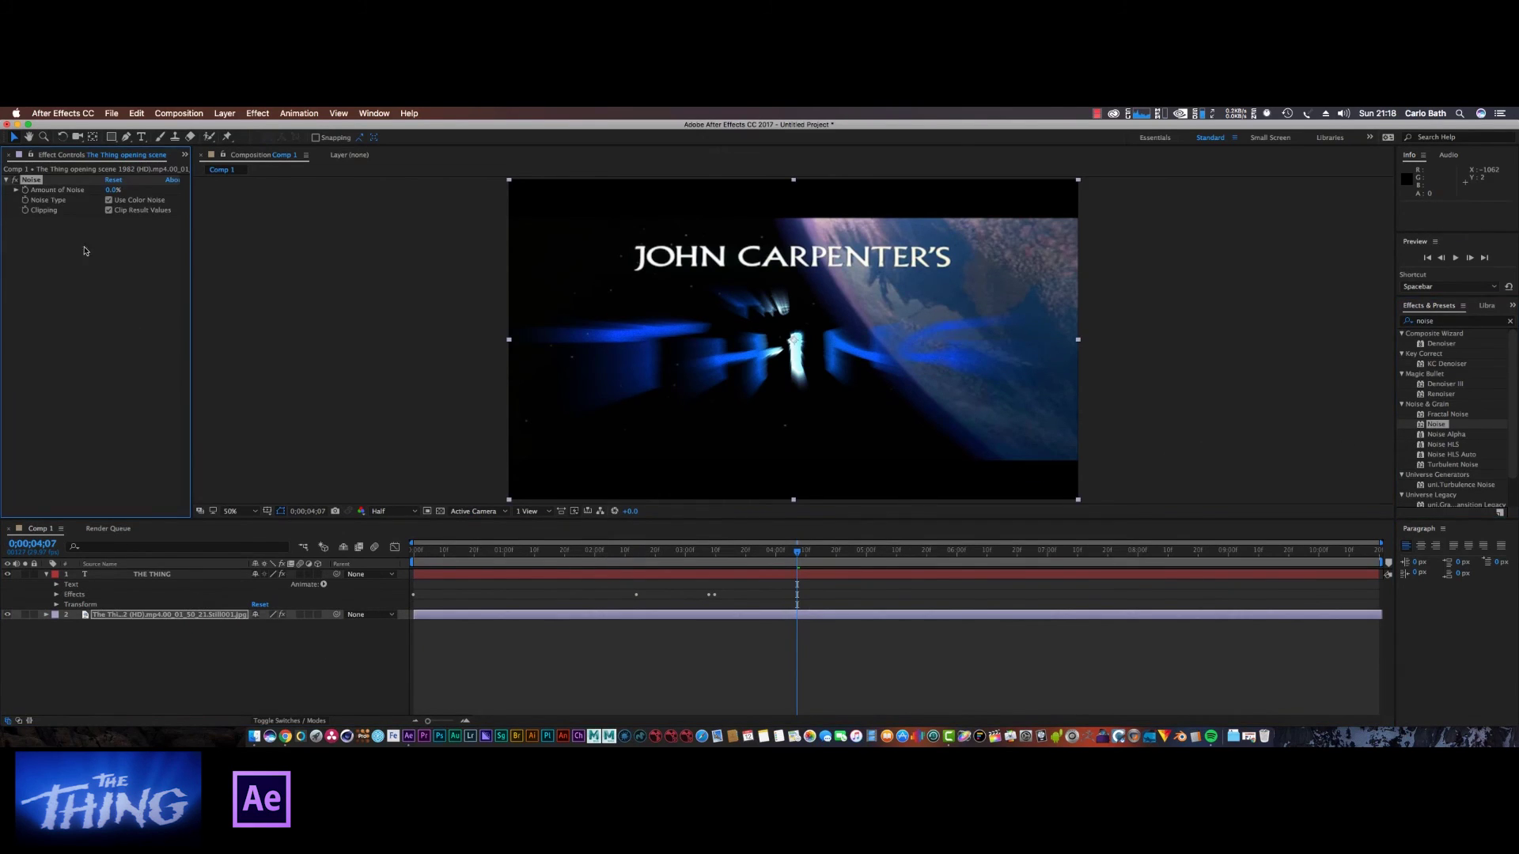
left_click(113, 191)
type("10")
key("Return")
left_click(116, 190)
type("5")
key("Return")
- Deselect the layer and preview the composite from the beginning
left_click(451, 433)
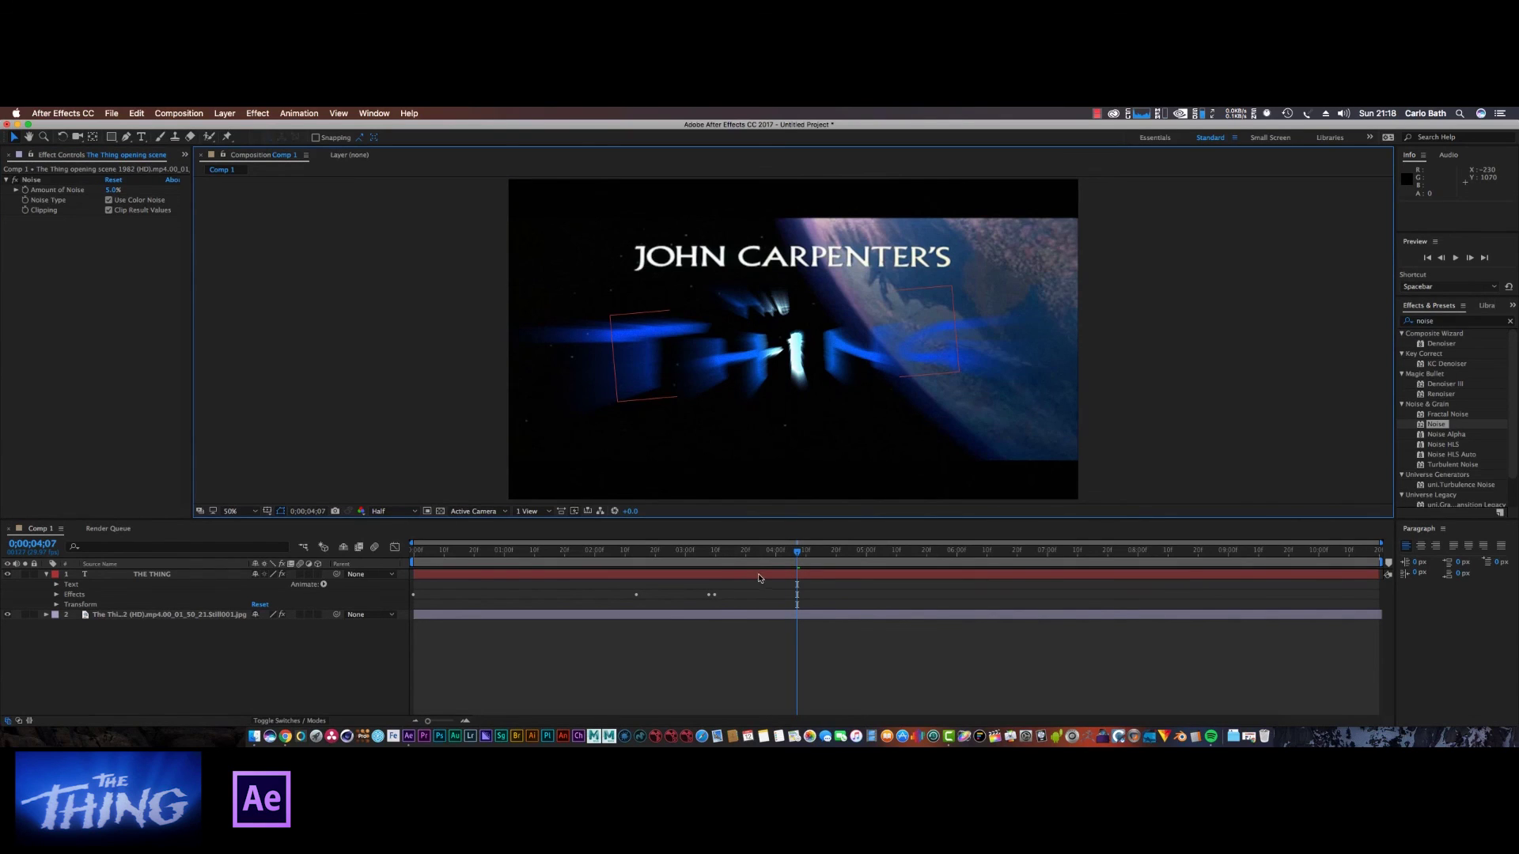
left_click_drag(799, 552, 387, 563)
left_click(1455, 260)
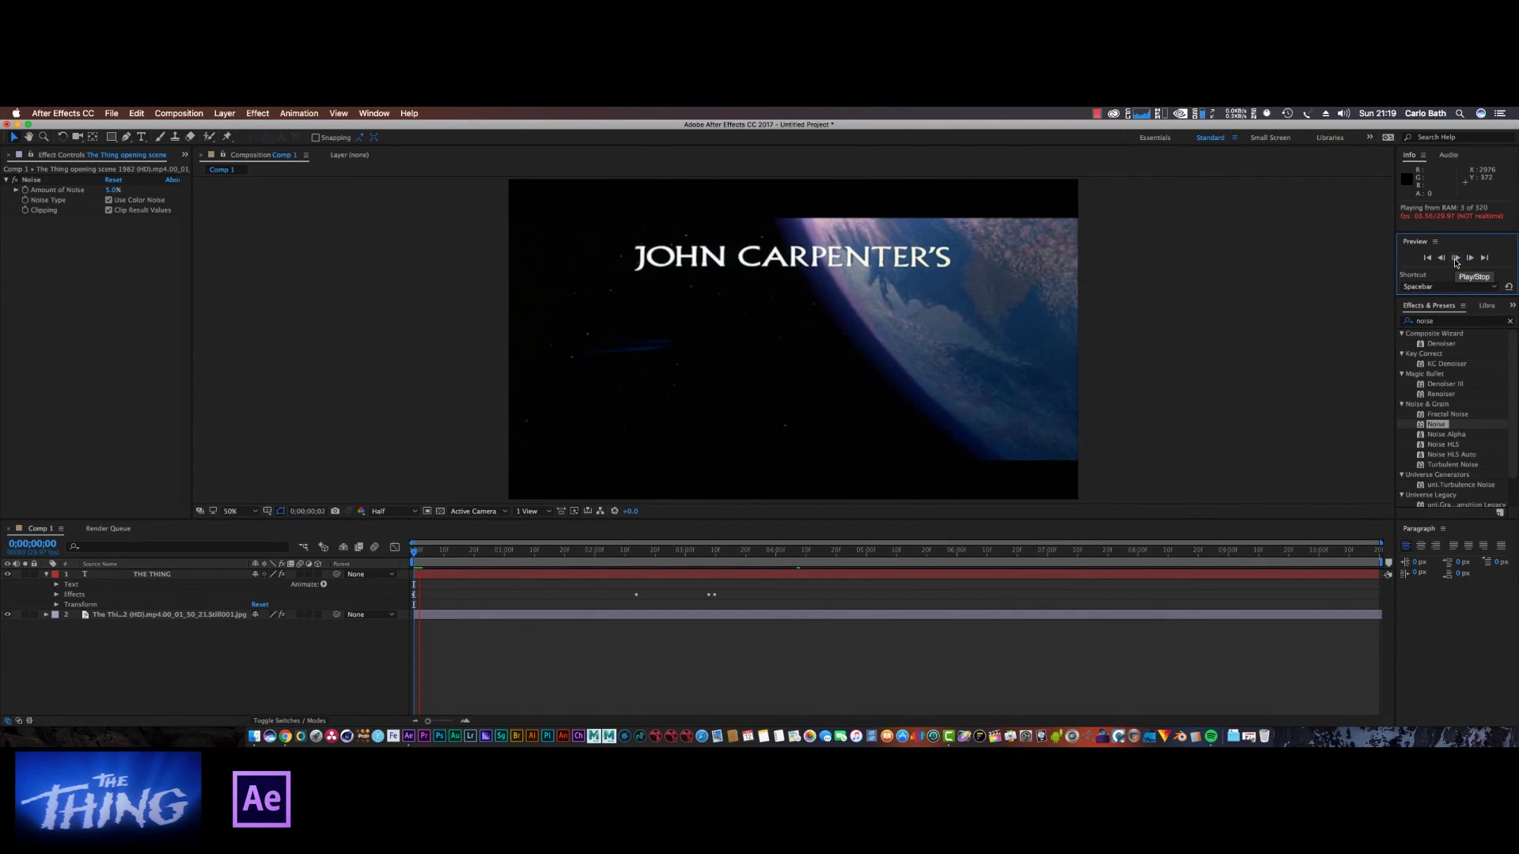